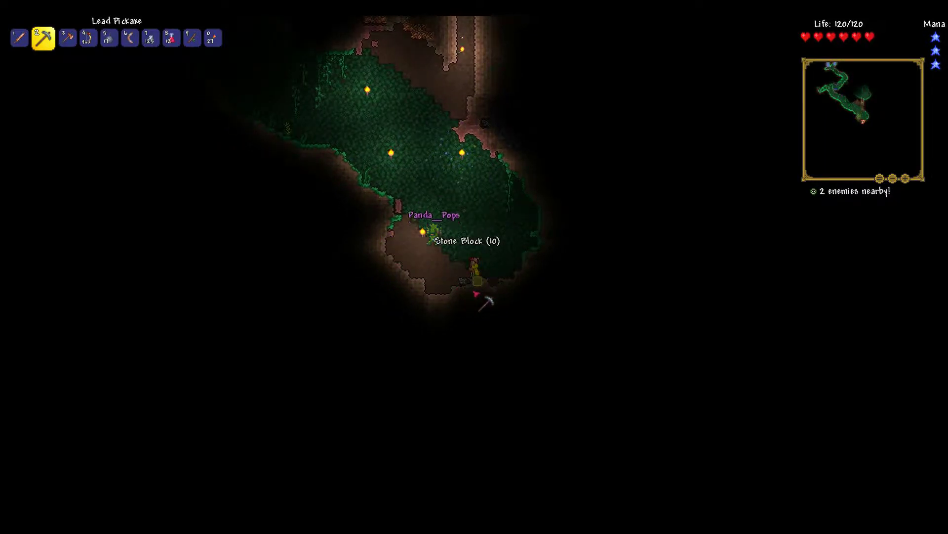
- Jump and climb up-left along the jungle cave slope toward the upper cave
key(space)
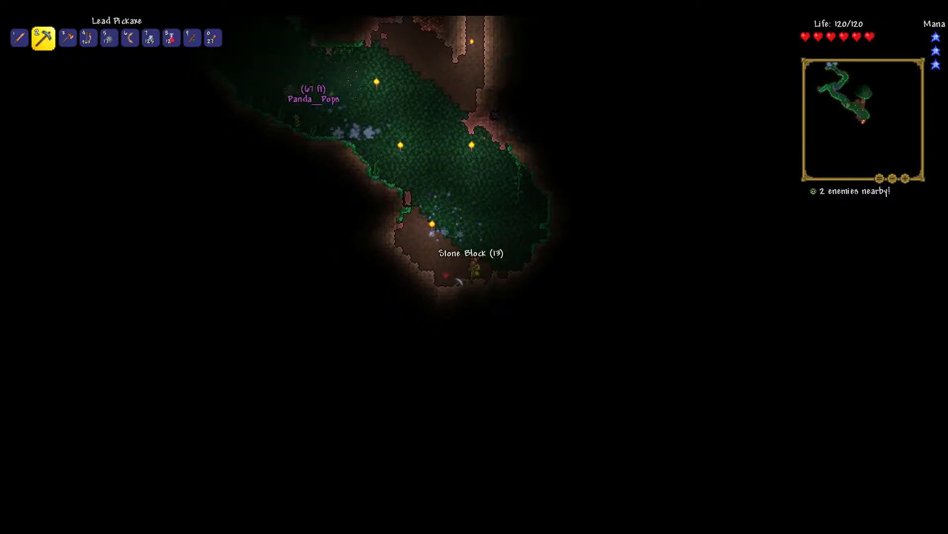
key(a)
key(space)
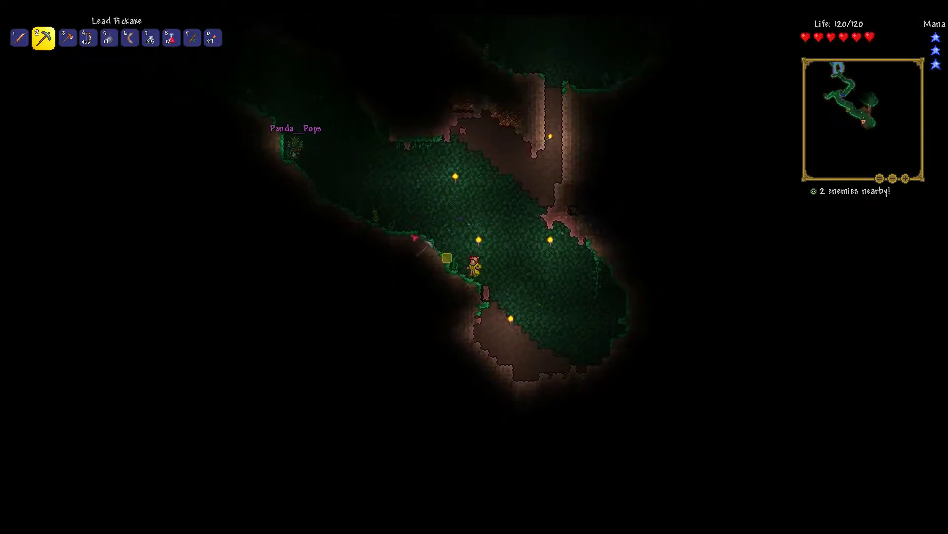
key(a)
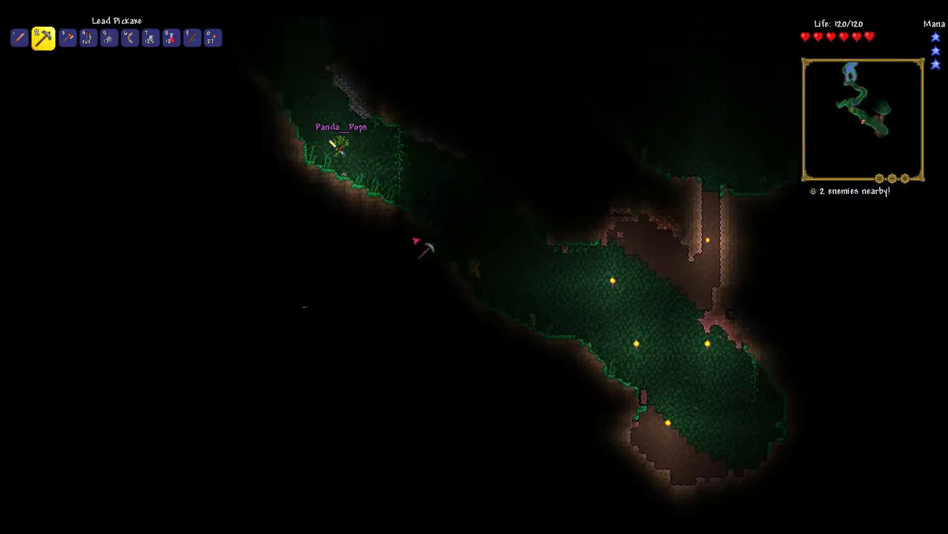
key(a)
key(space)
key(space)
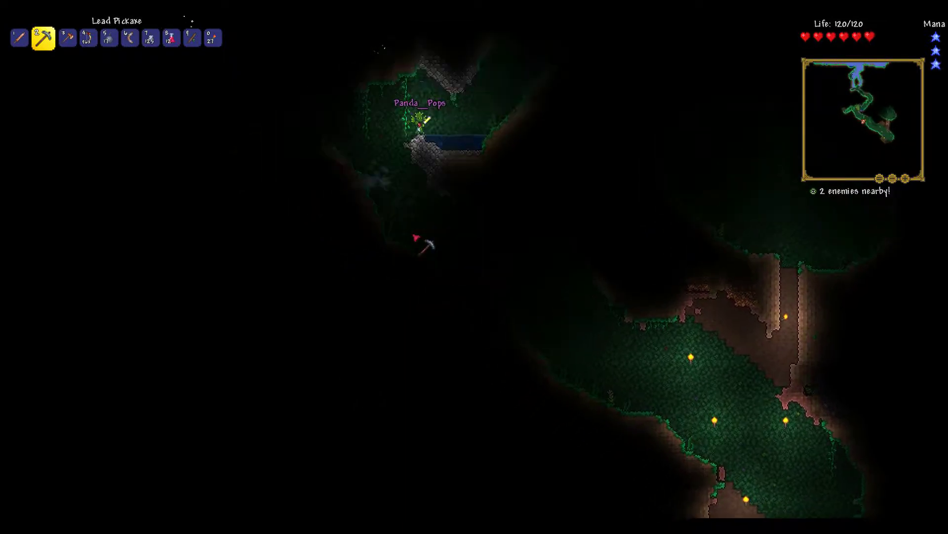
- Ready torches and walk down-left into the dark jungle passage
key(a)
scroll(416, 239, up, 1)
scroll(417, 239, up, 2)
scroll(419, 240, down, 1)
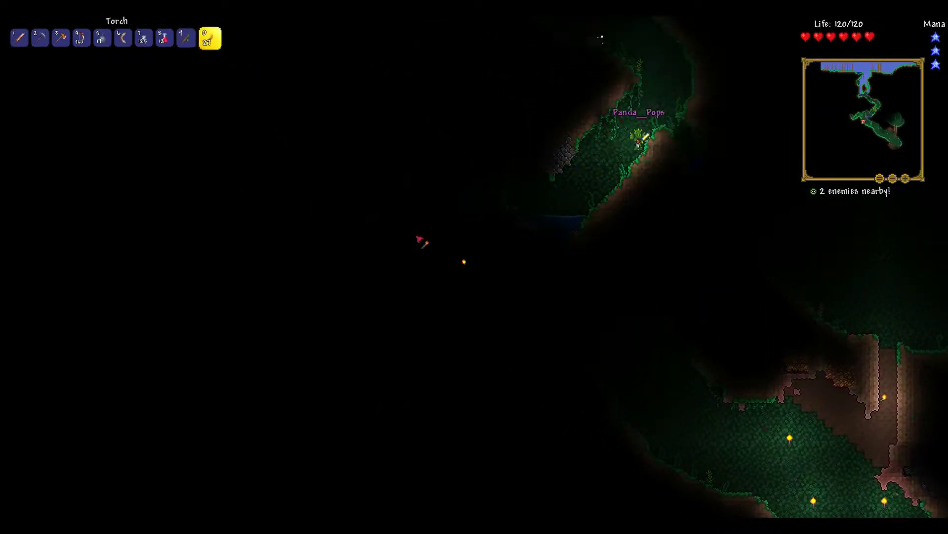
key(a)
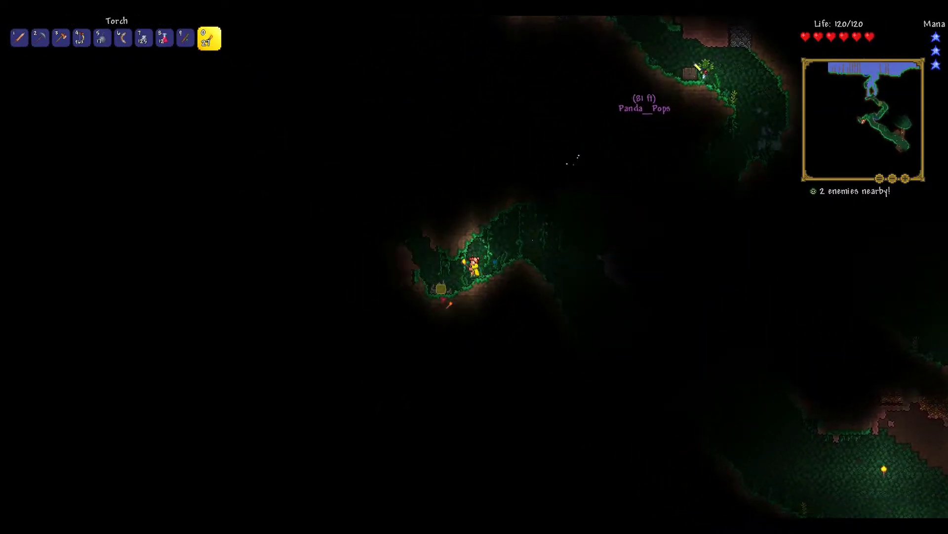
key(a)
key(a)
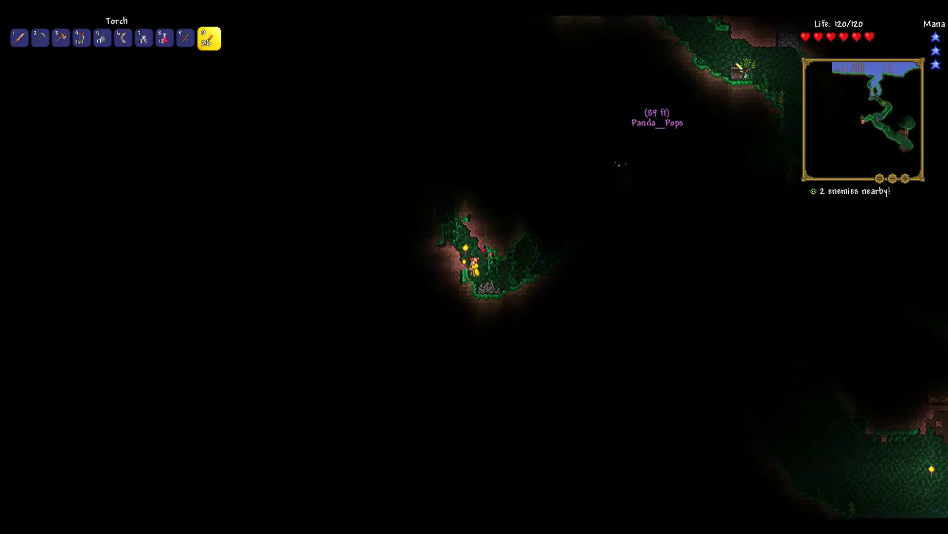
- Switch back to torches and climb the winding cave slopes
key(d)
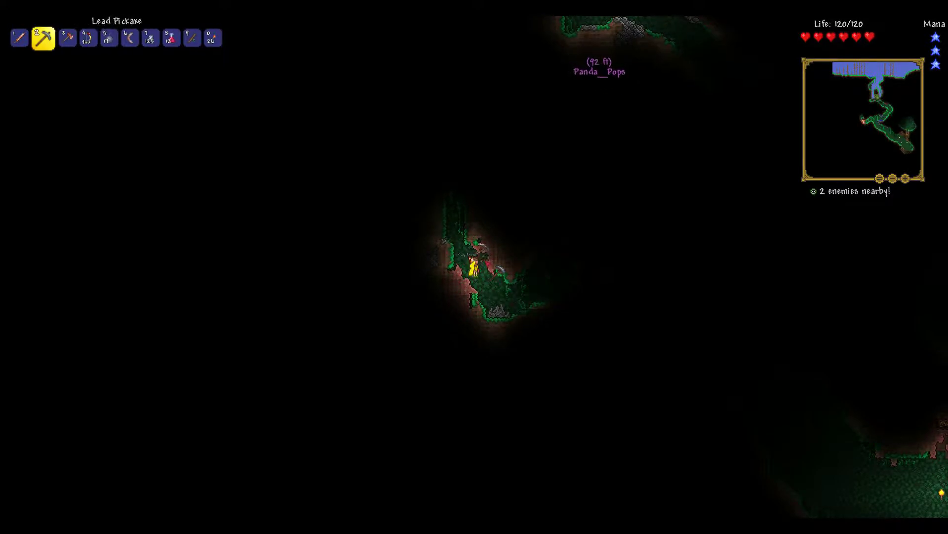
key(0)
key(d)
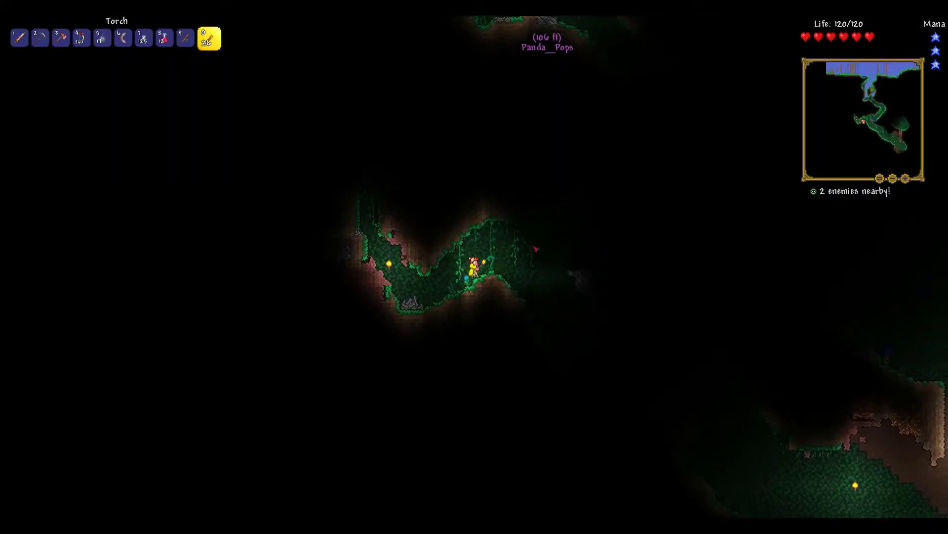
key(a)
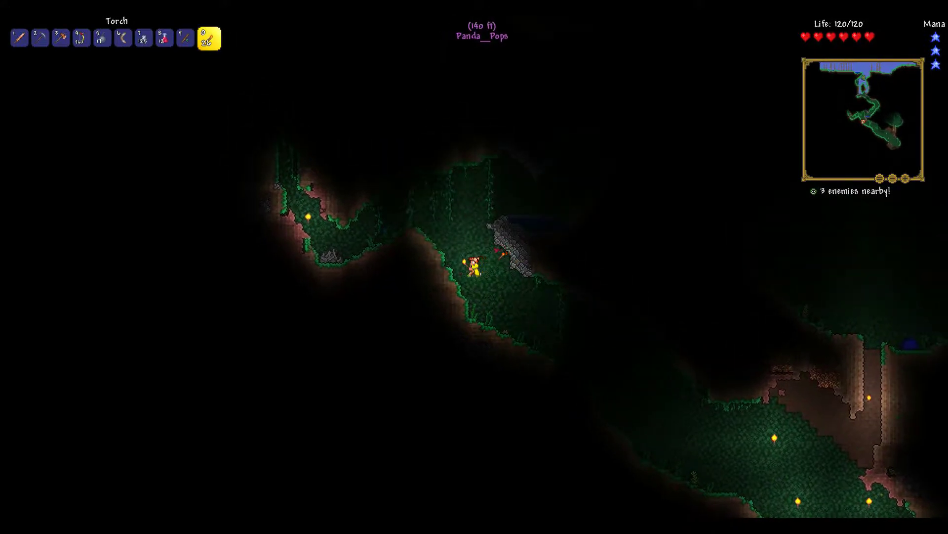
key(d)
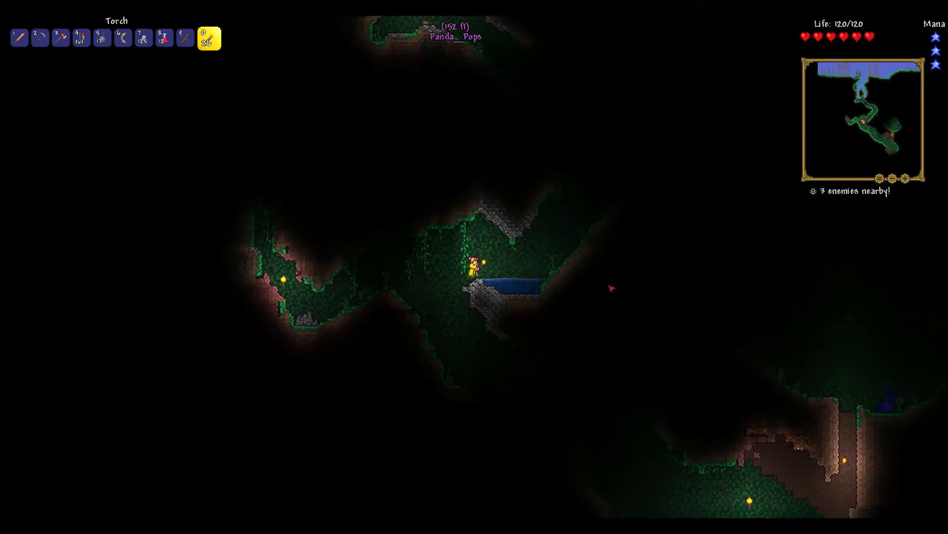
key(d)
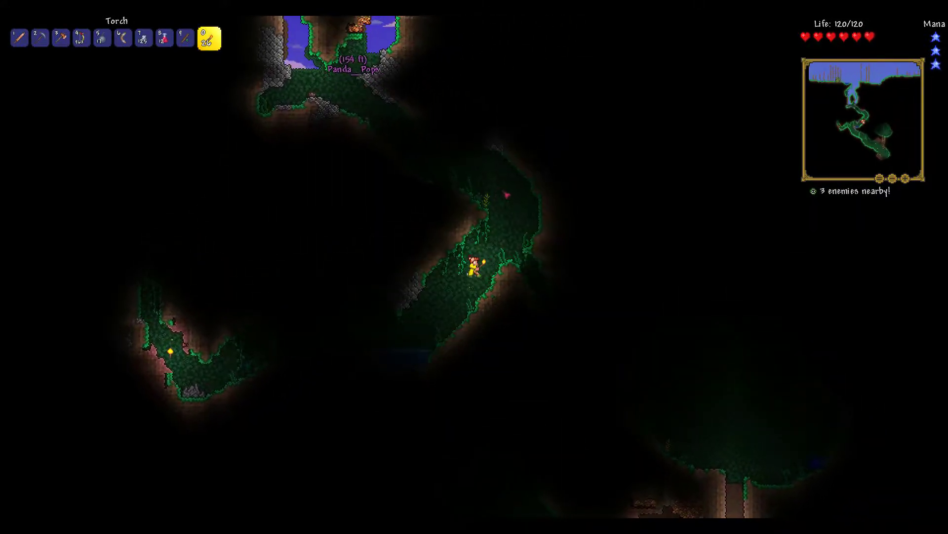
- Climb the shaft up onto the left surface ledge beside the pond
key(a)
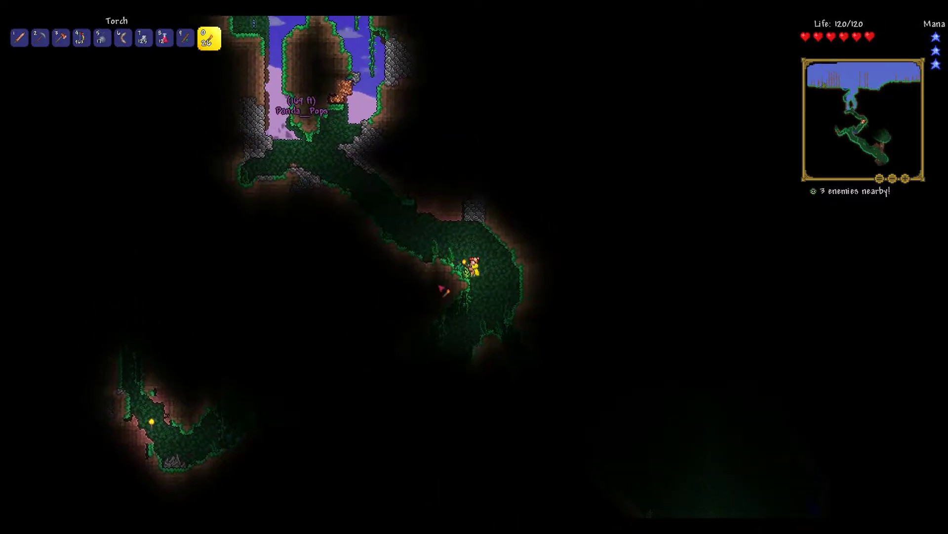
key(a)
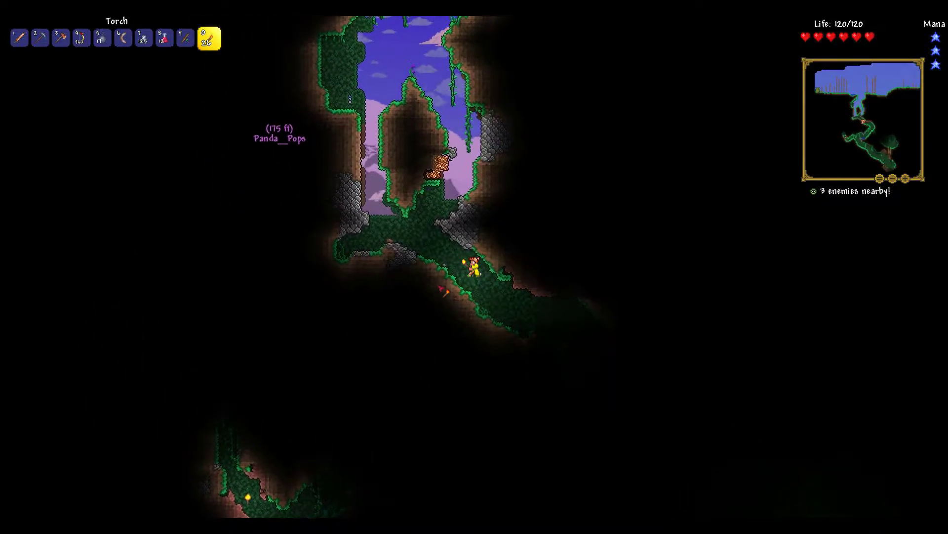
key(a)
key(space)
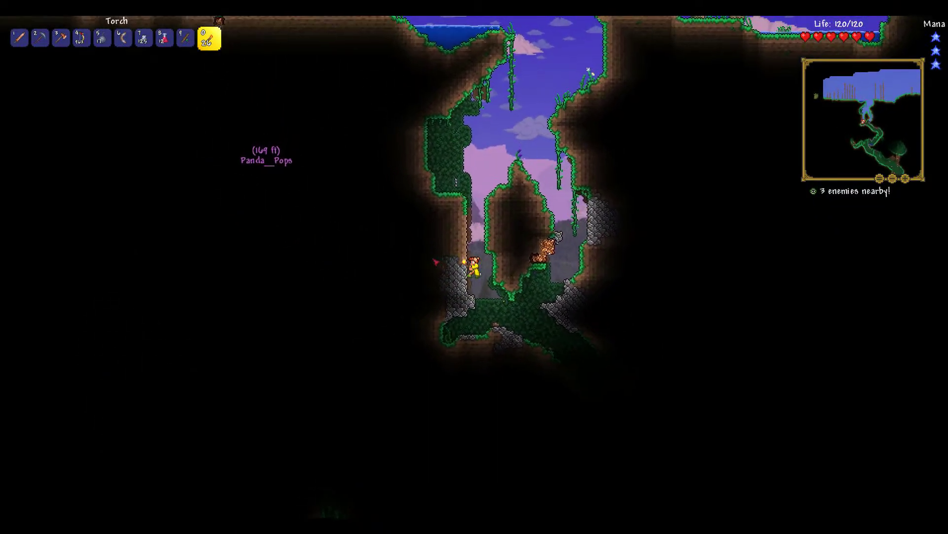
key(space)
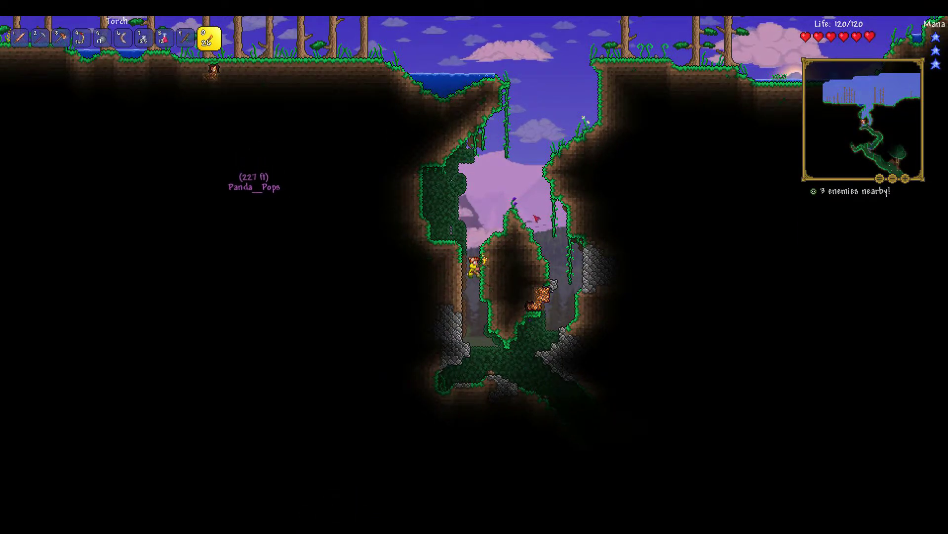
key(space)
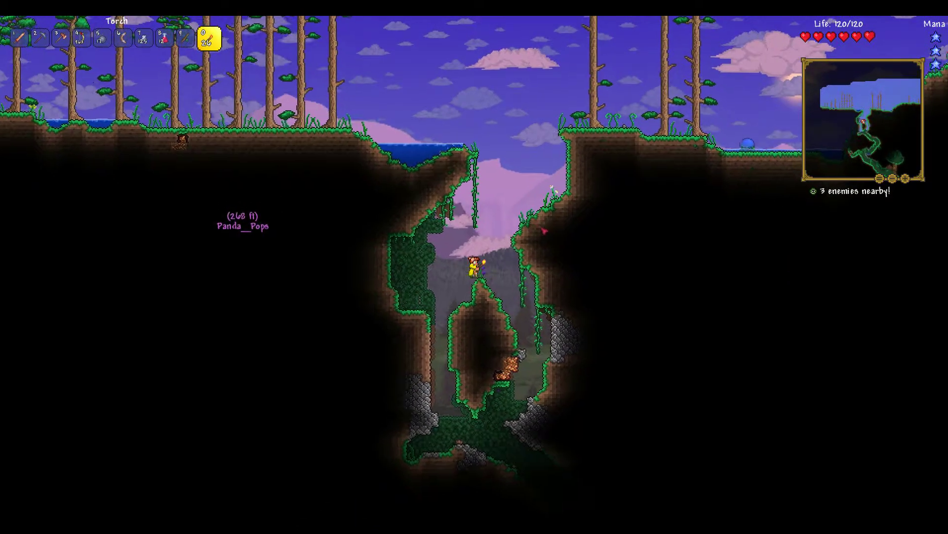
key(d)
key(space)
key(a)
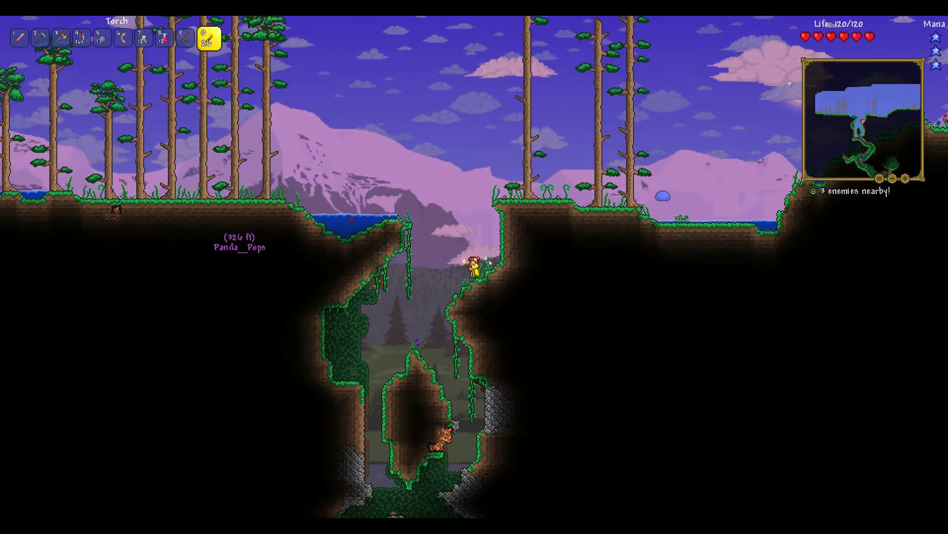
- Run left over the grassy hills and the wooden lake bridge toward the cliff
key(space)
key(a)
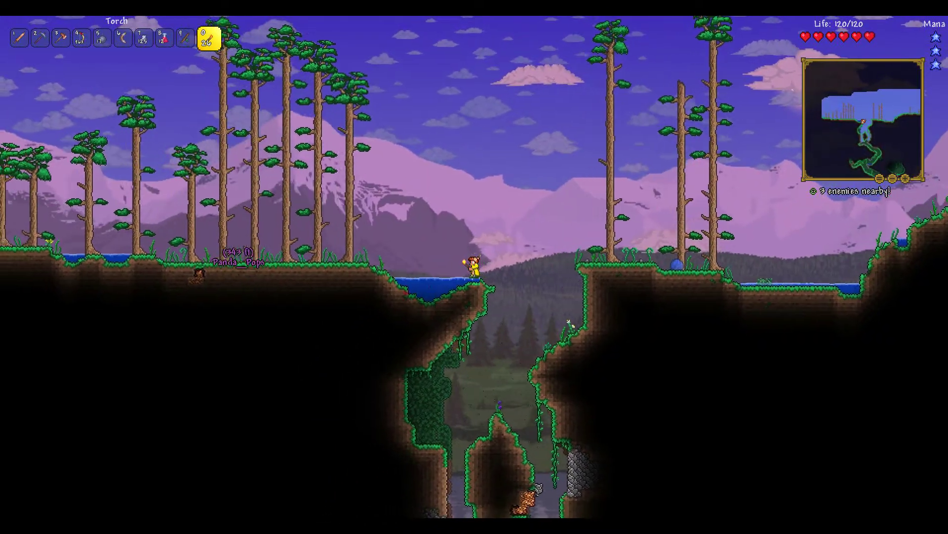
key(a)
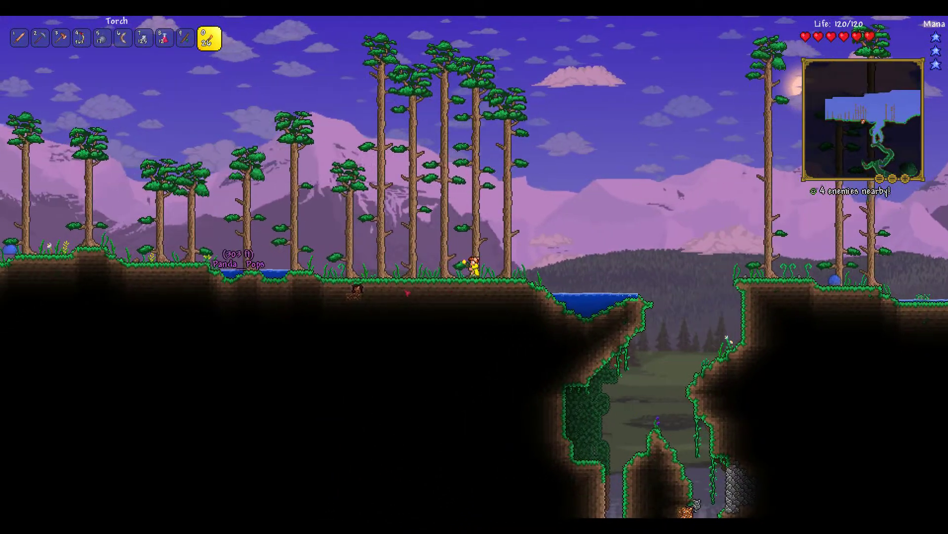
key(a)
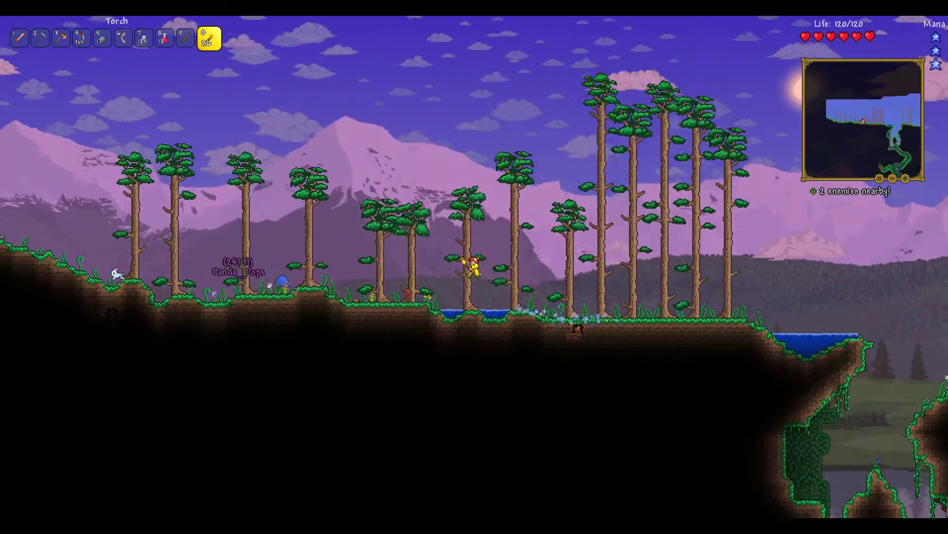
key(a)
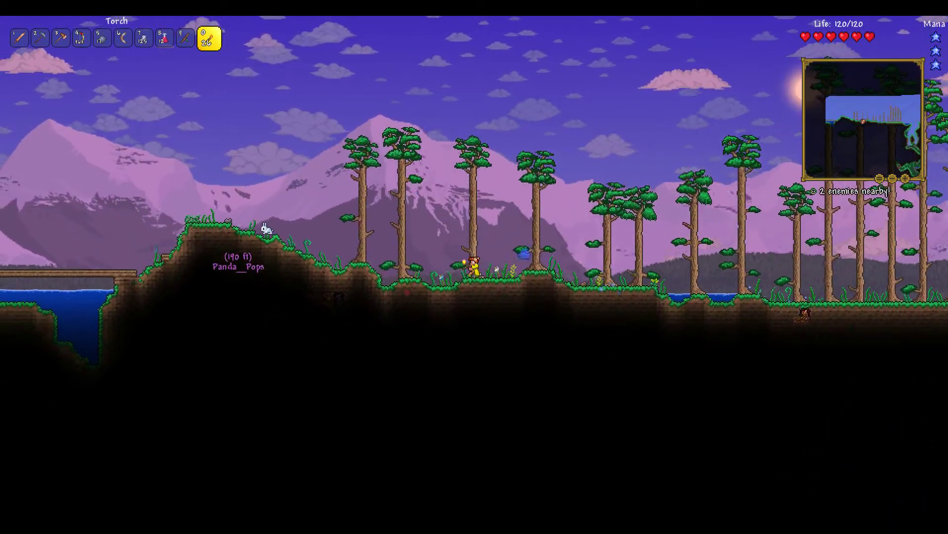
key(a)
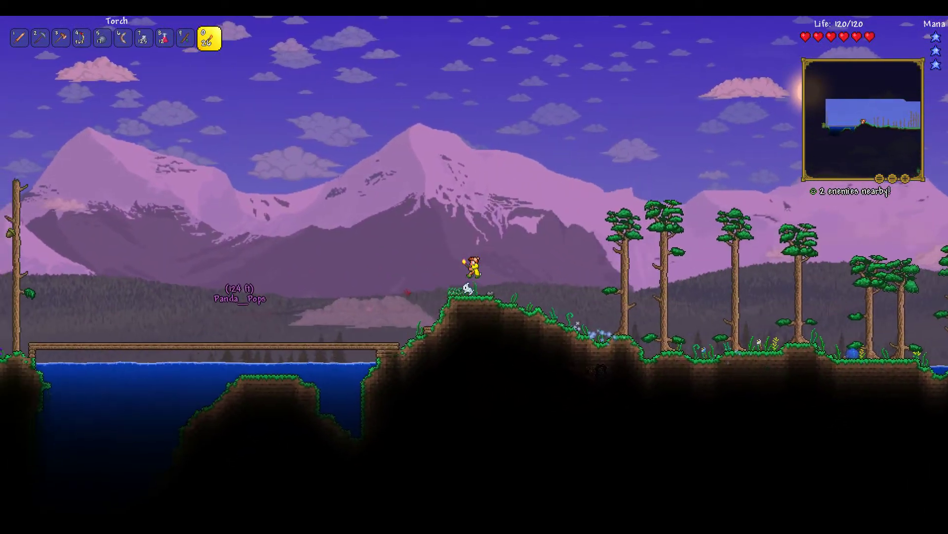
key(a)
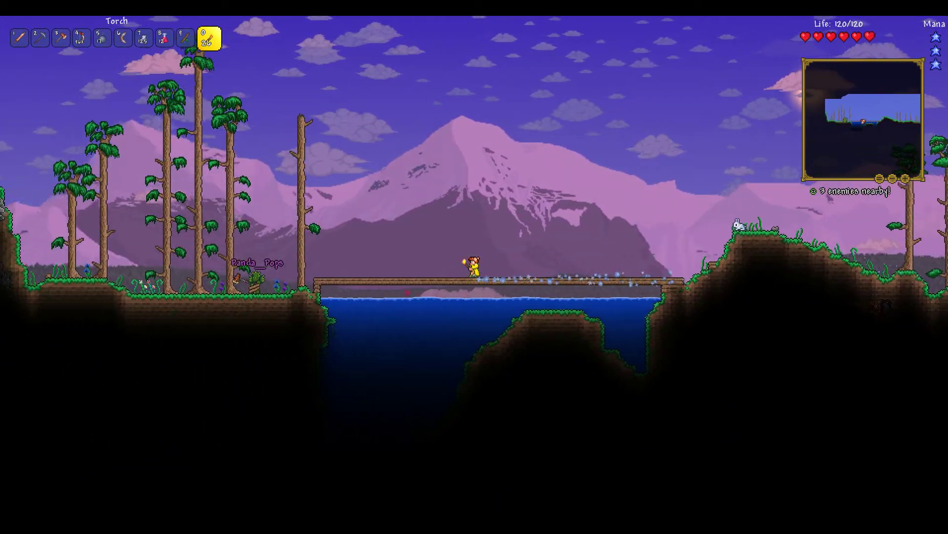
key(a)
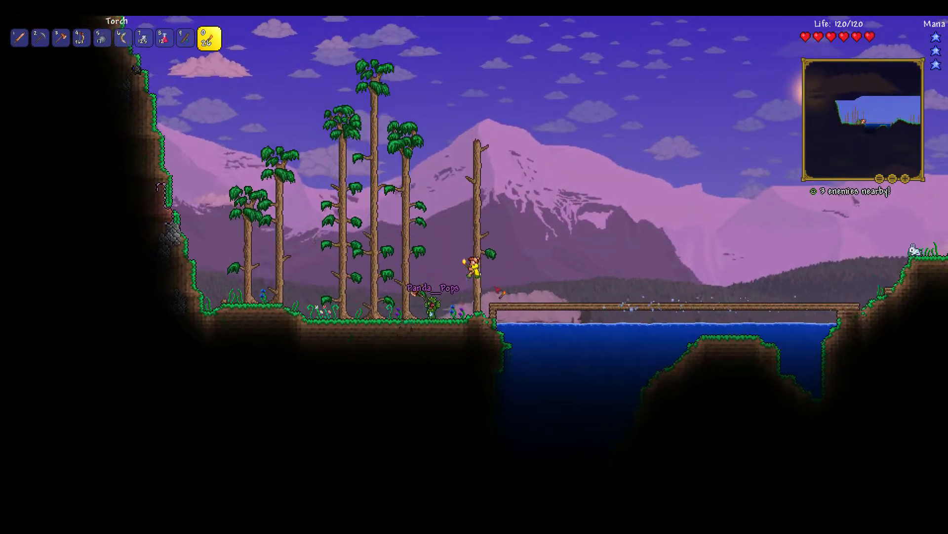
key(a)
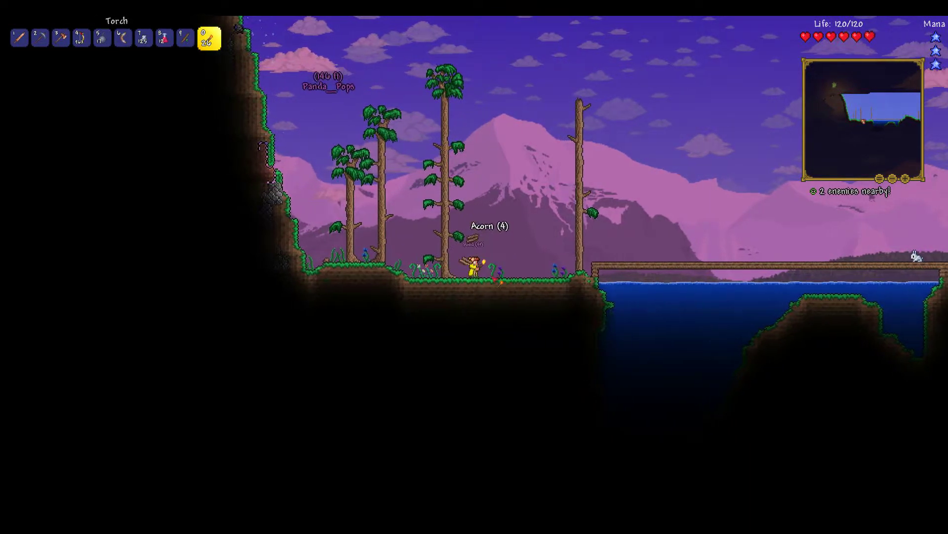
- Walk left and jump repeatedly up the cliff face
key(a)
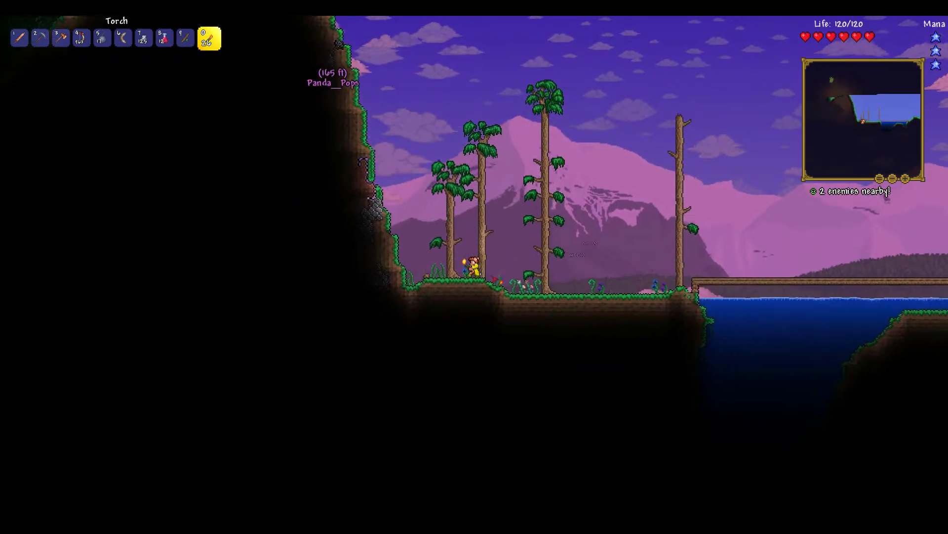
key(a)
key(space)
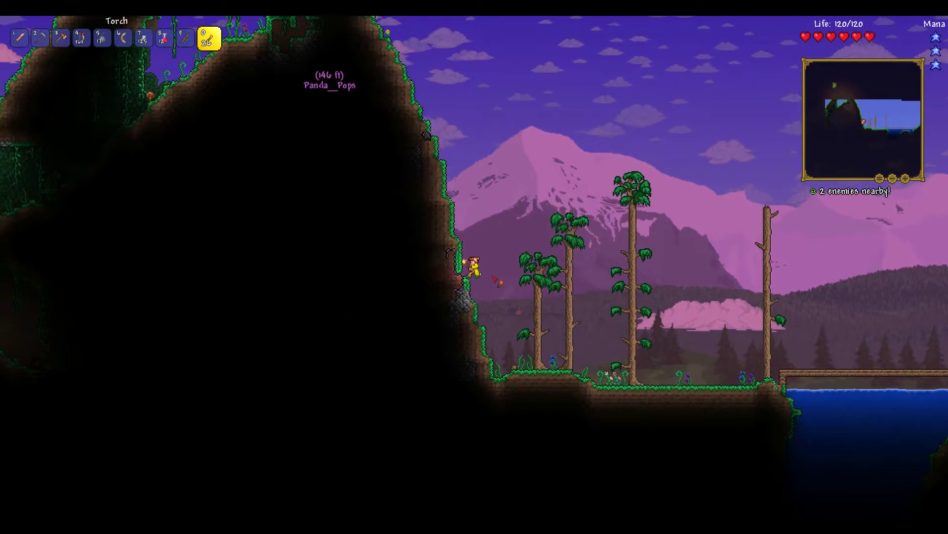
key(a)
key(space)
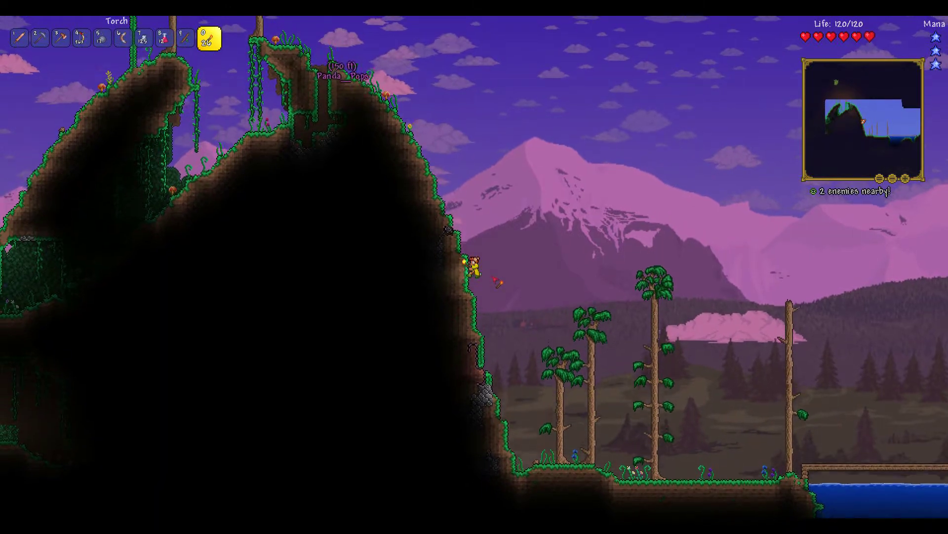
key(a)
key(space)
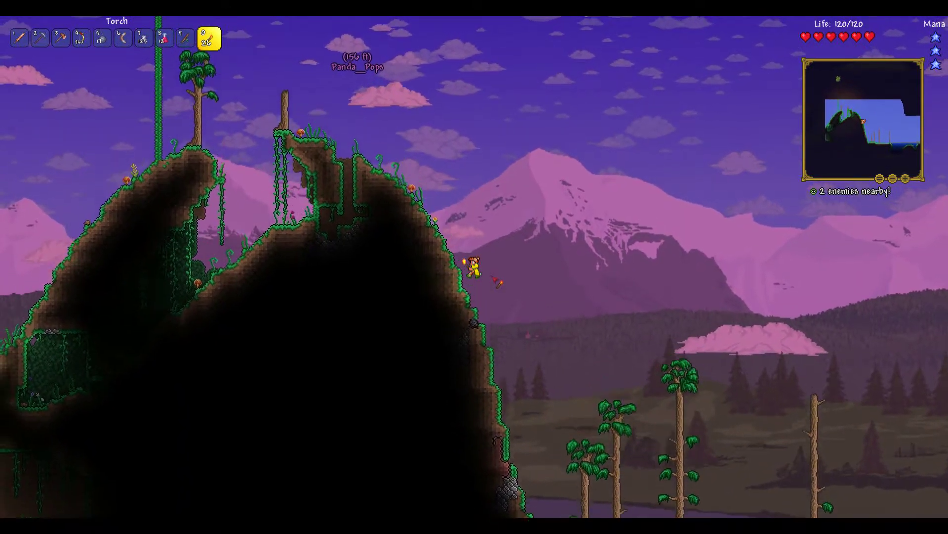
- Climb over the hilltop and grapple onto the tall vine with E
key(a)
key(space)
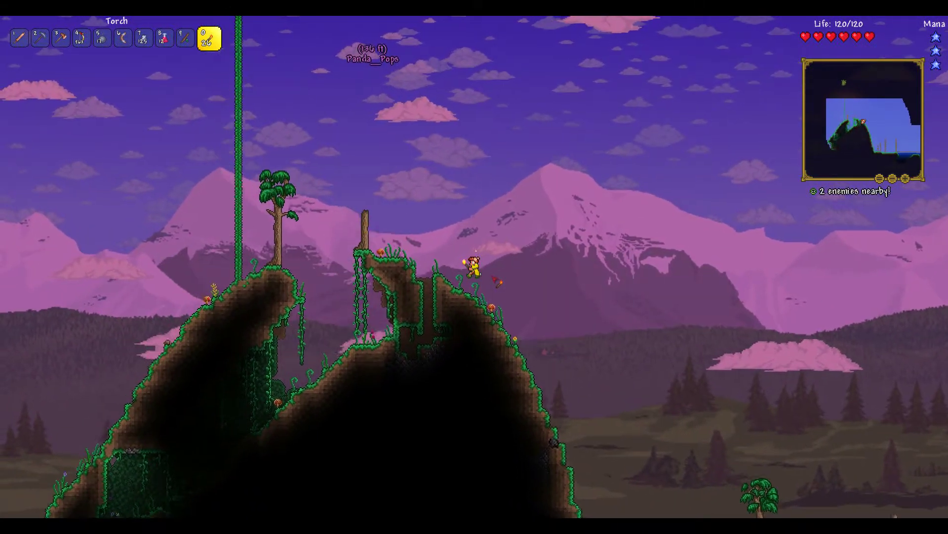
key(a)
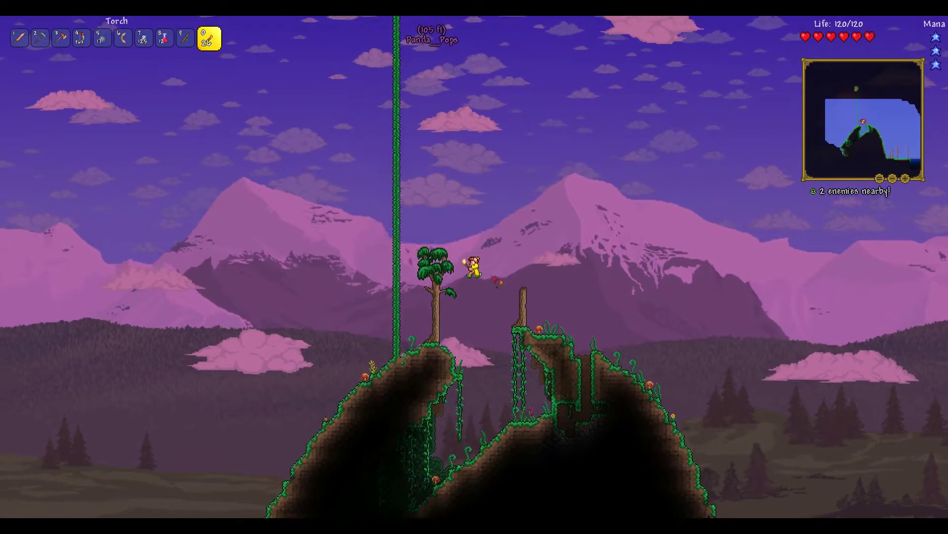
key(e)
key(e)
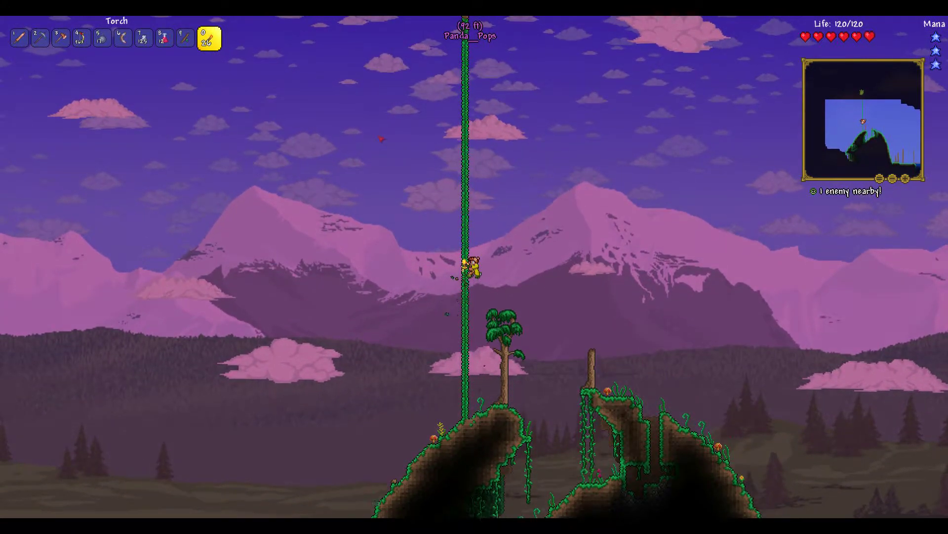
- Climb the rope to its top high in the sky, where harpies attack
key(w)
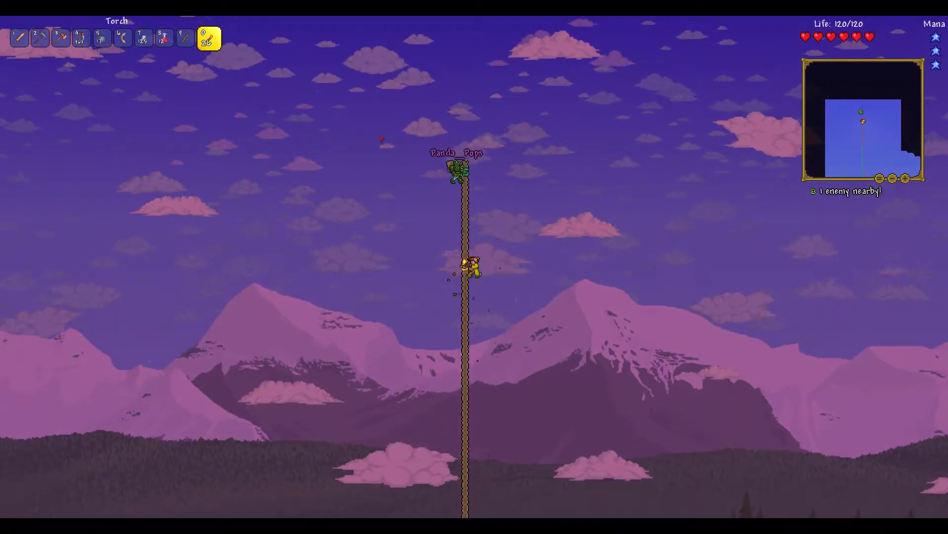
key(w)
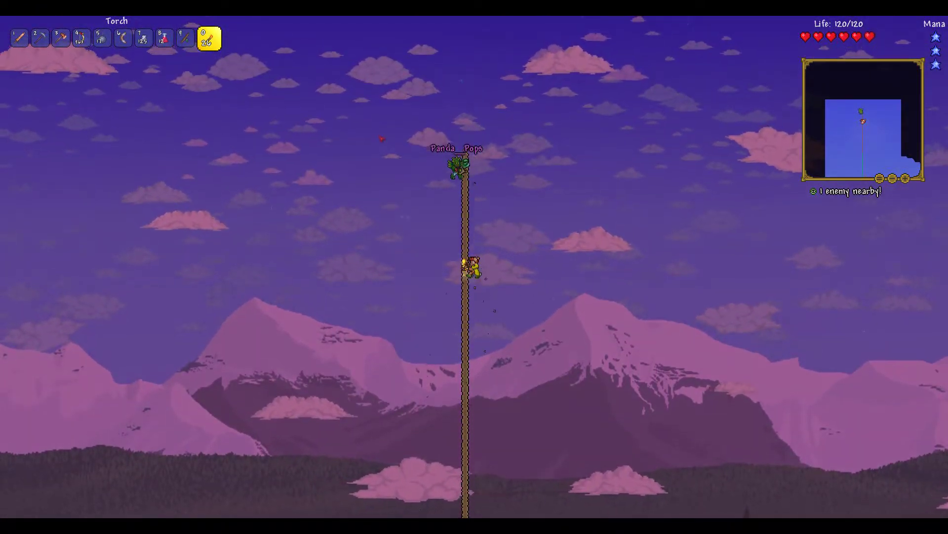
key(w)
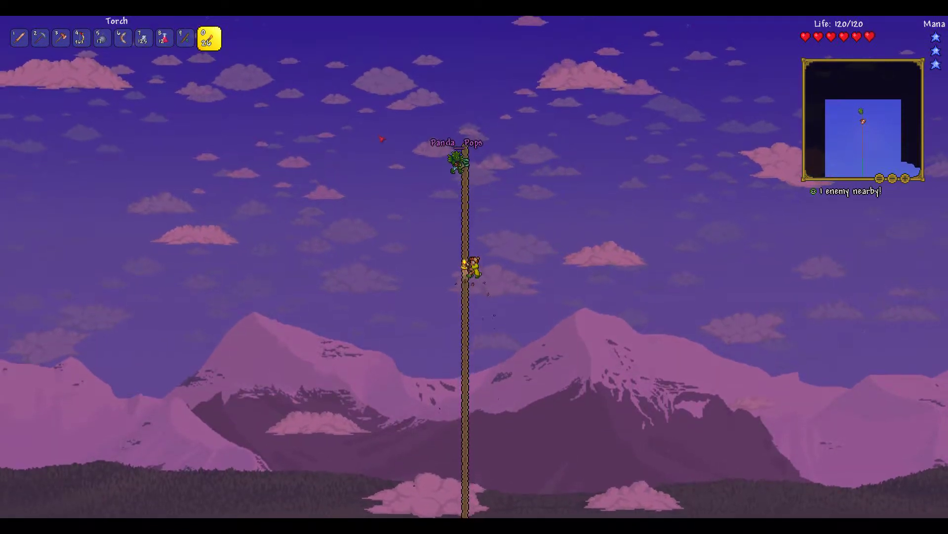
key(w)
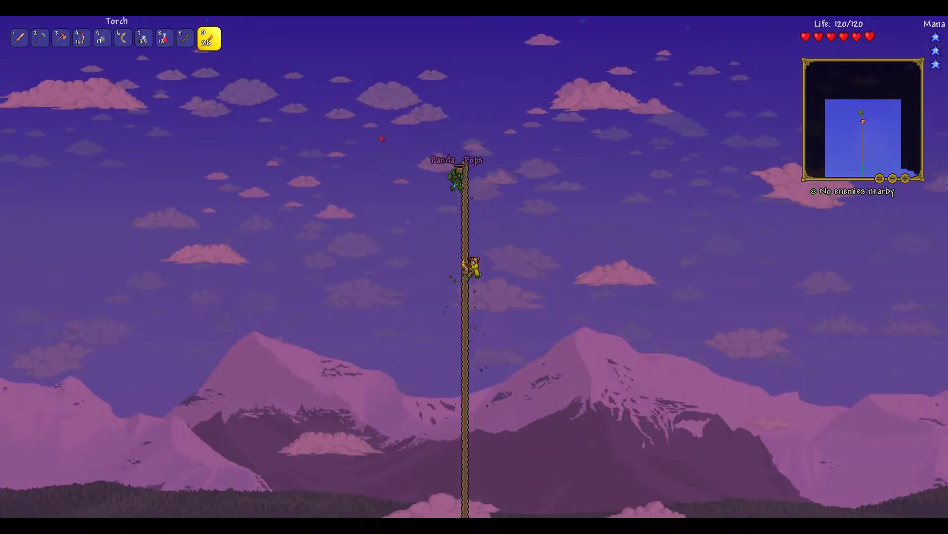
key(w)
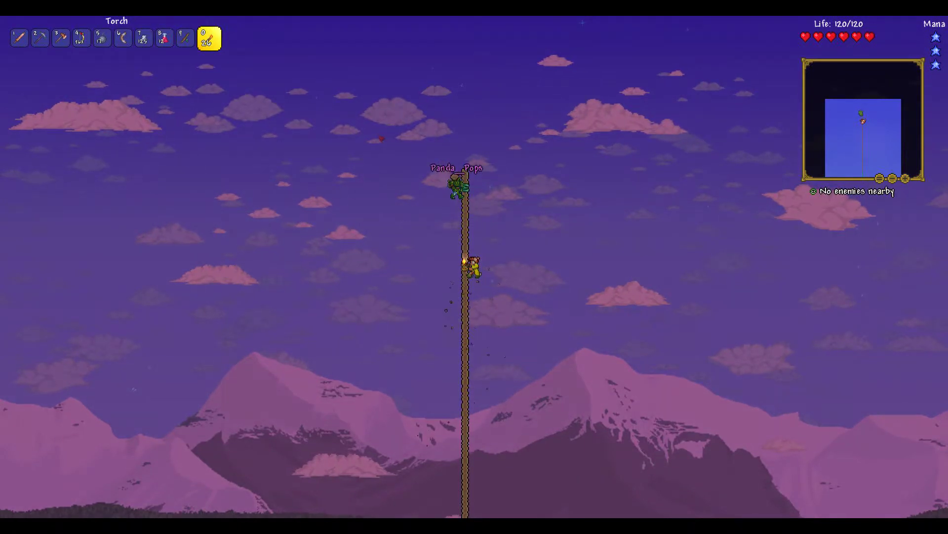
key(w)
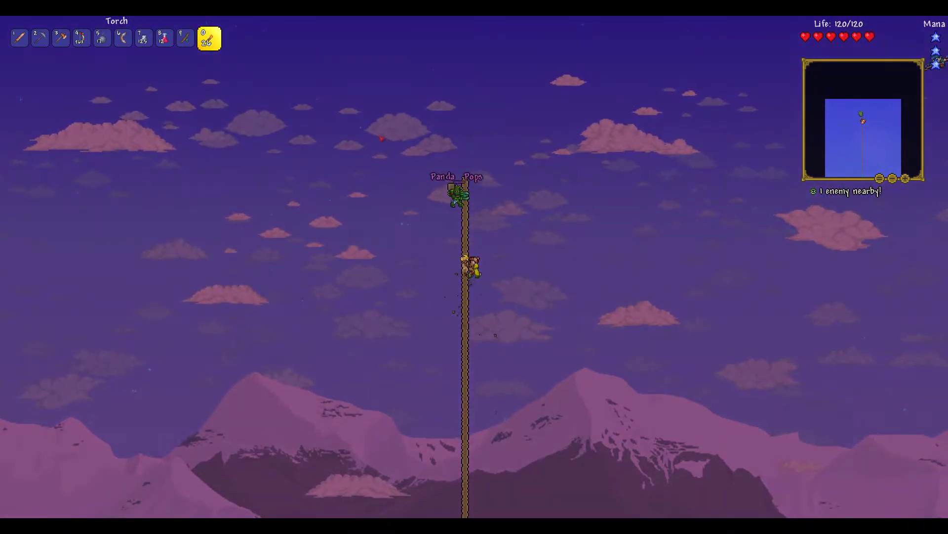
key(w)
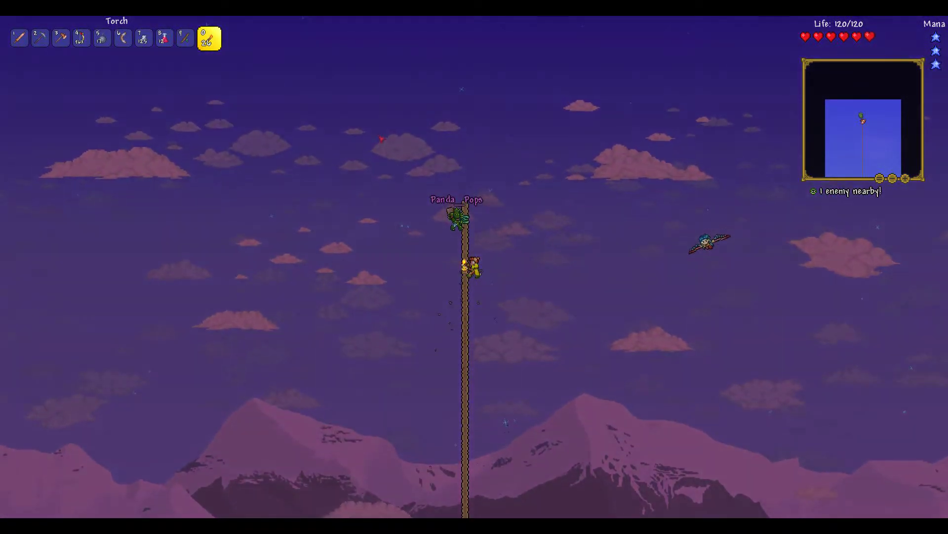
key(w)
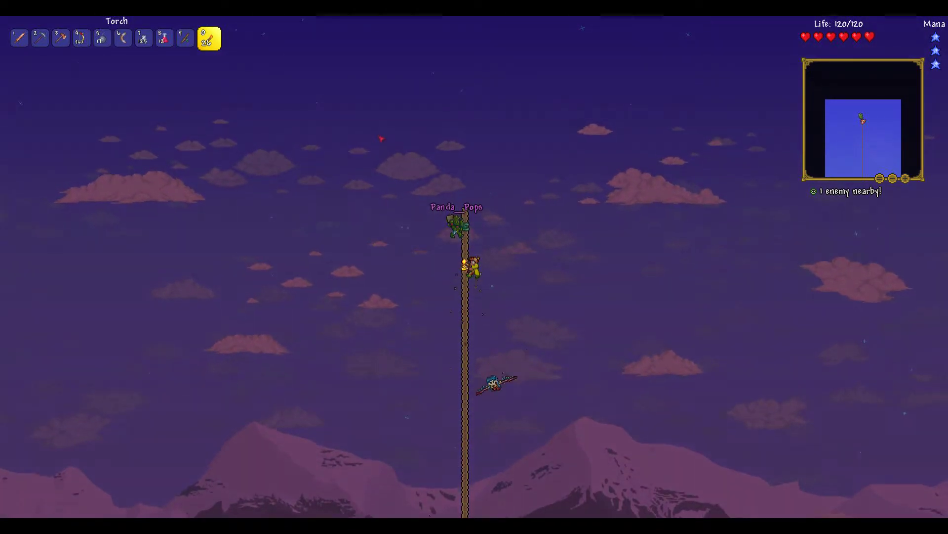
key(w)
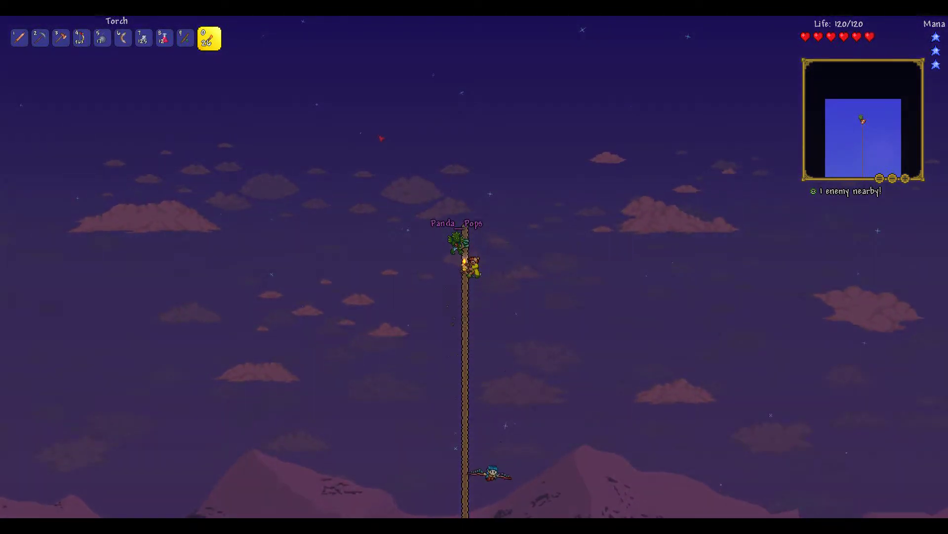
key(w)
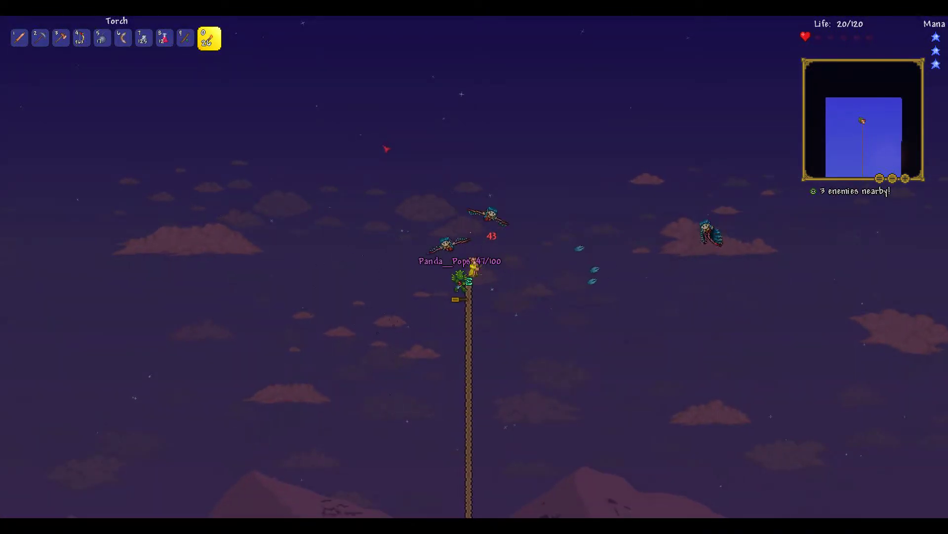
- Slide back down the rope toward the hilltop
key(s)
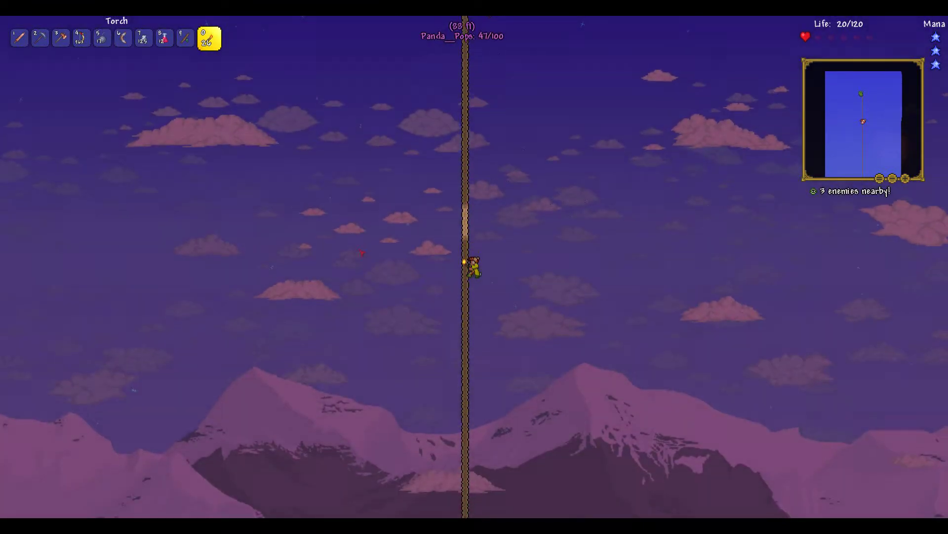
key(s)
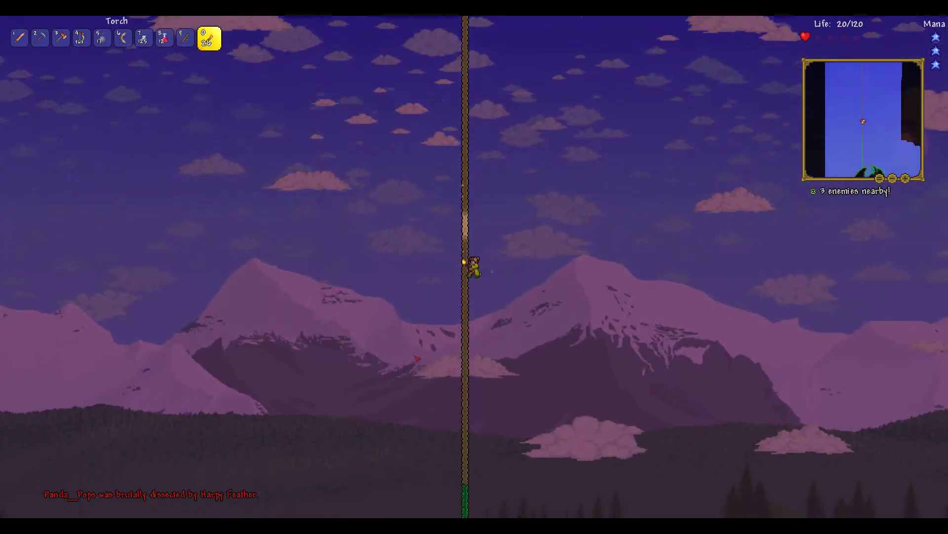
key(s)
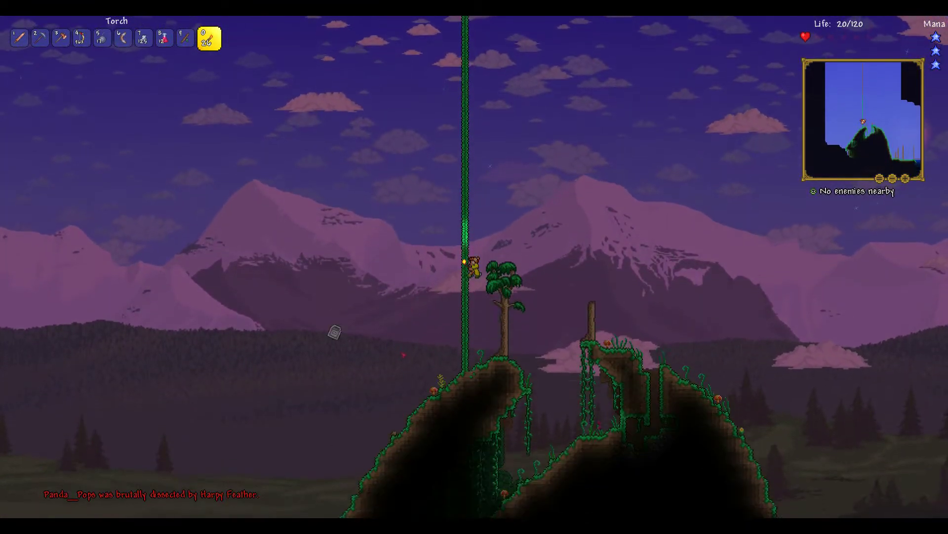
- Descend the vine to the hilltop and walk left down the slope holding a torch
key(s)
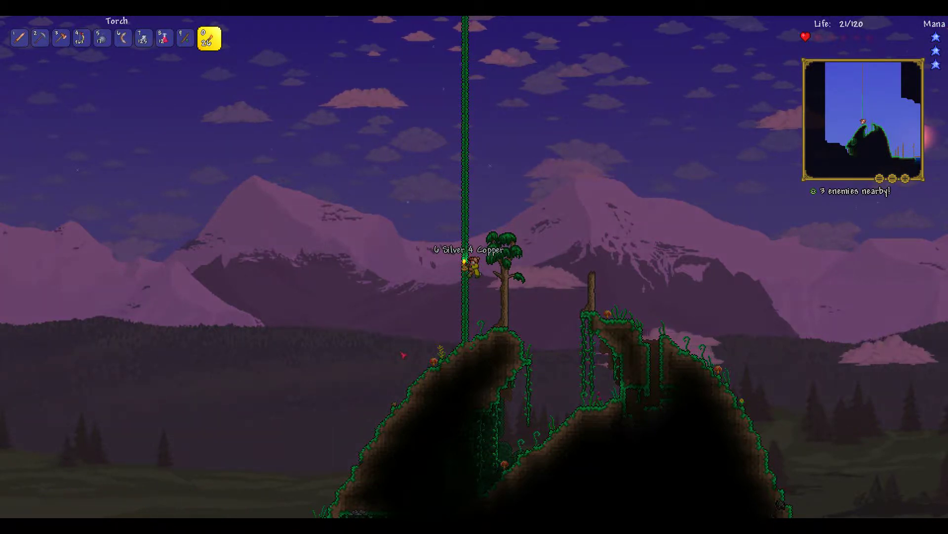
key(s)
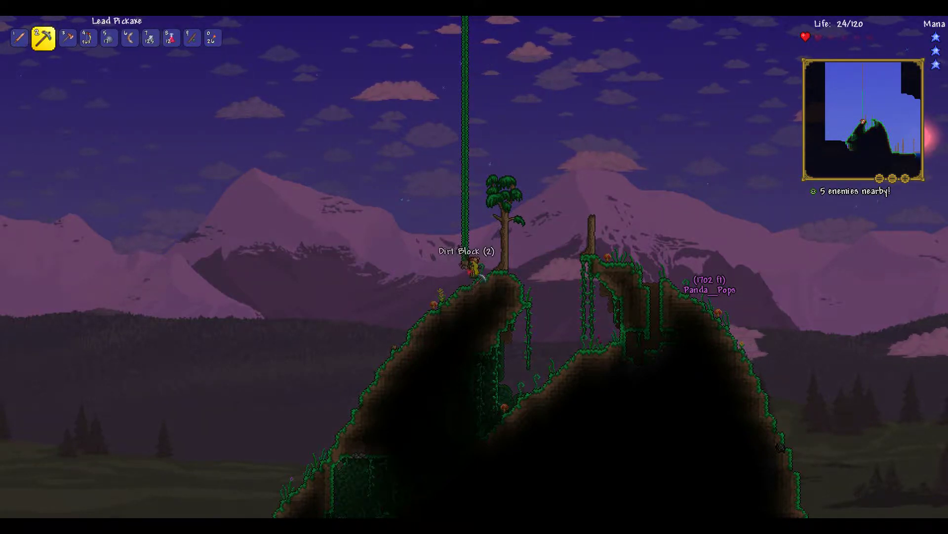
key(0)
key(a)
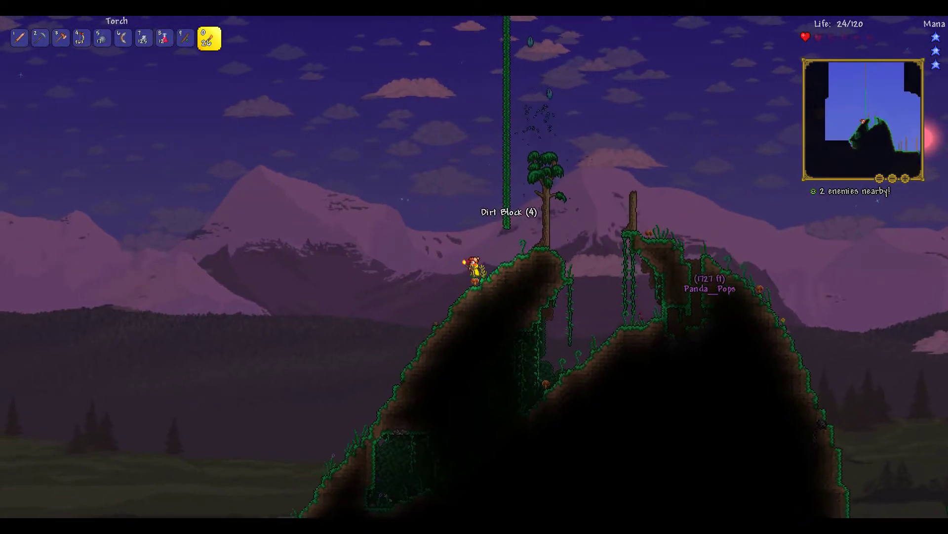
key(a)
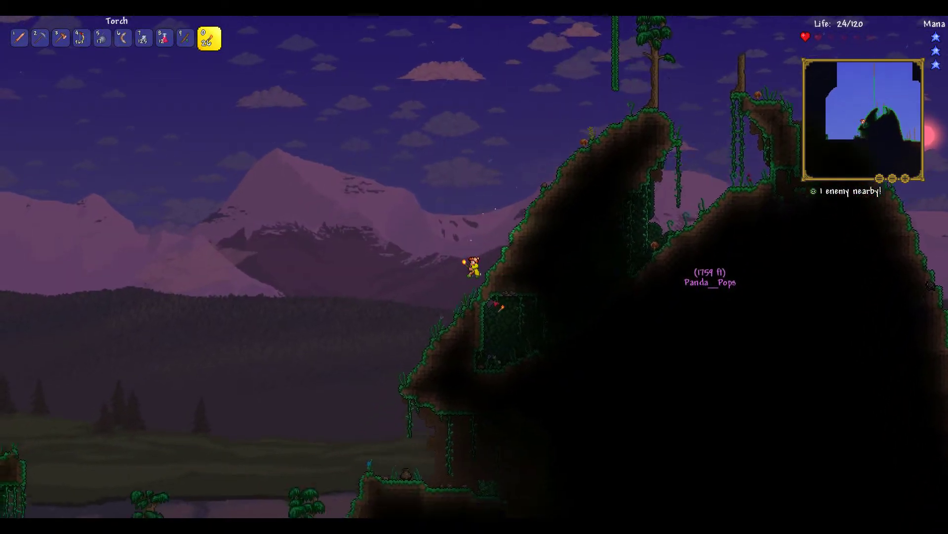
- Swap to the Copper Shortsword, then back to the torch, and walk right into the cave
key(a)
key(1)
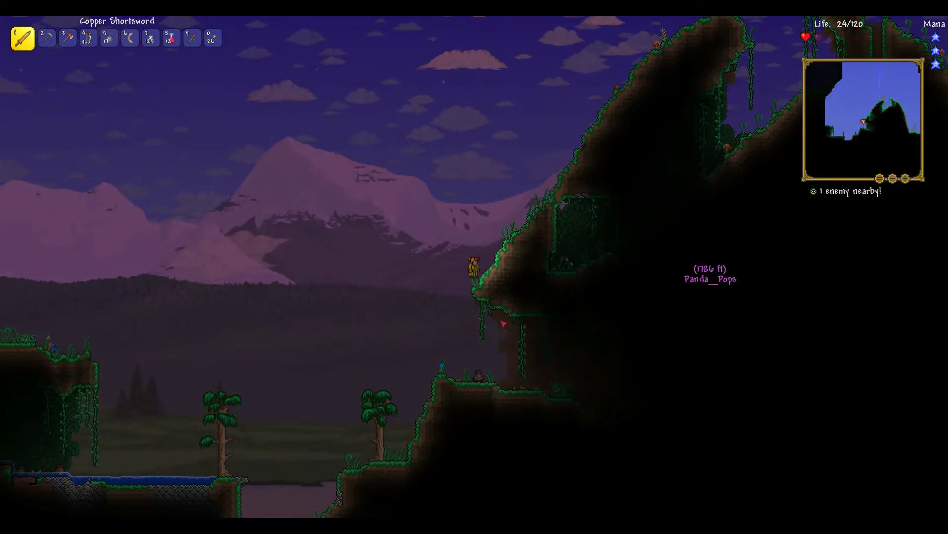
key(d)
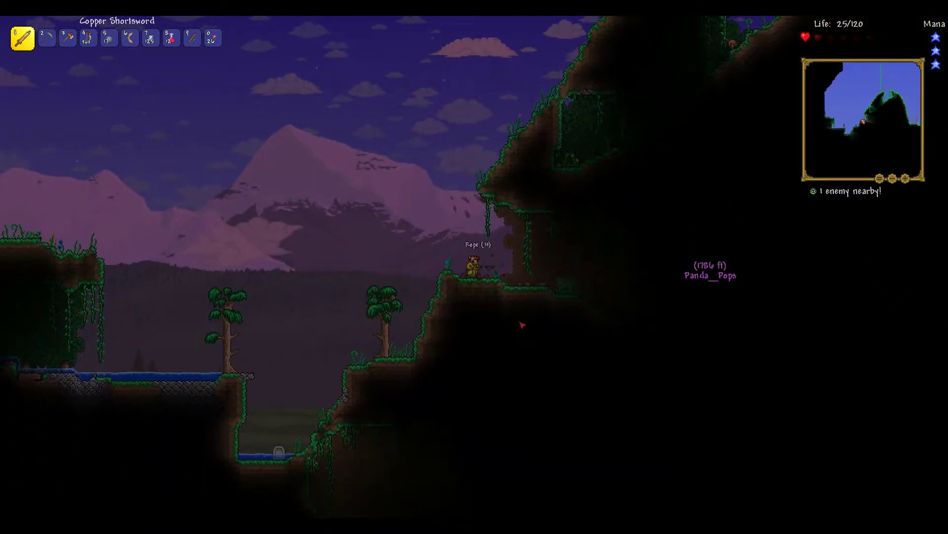
key(0)
key(d)
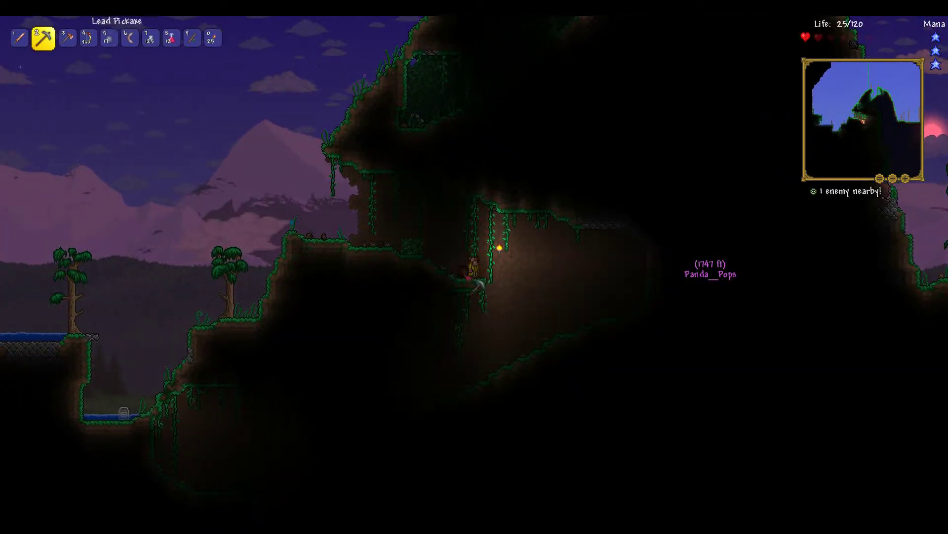
- Swap between the Lead Pickaxe and a torch, and place the torch in the cave
key(d)
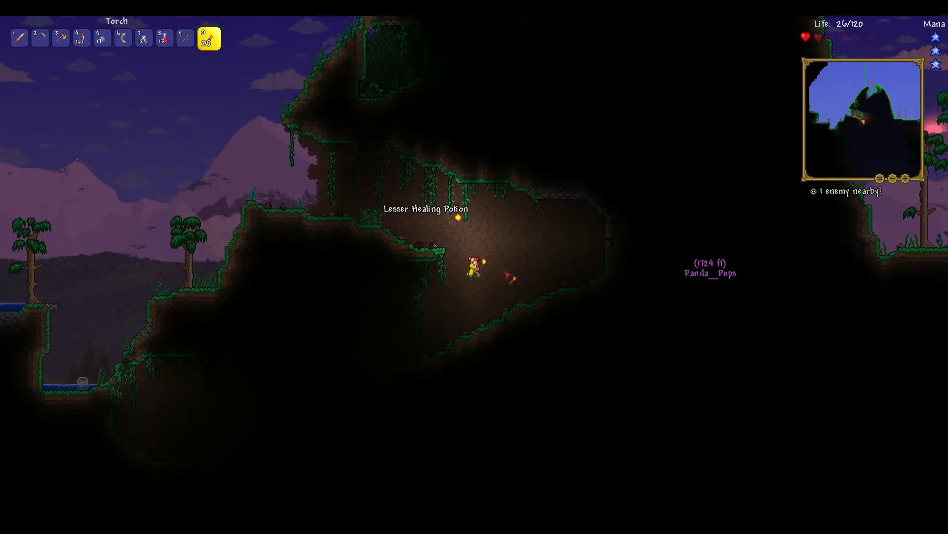
key(2)
key(0)
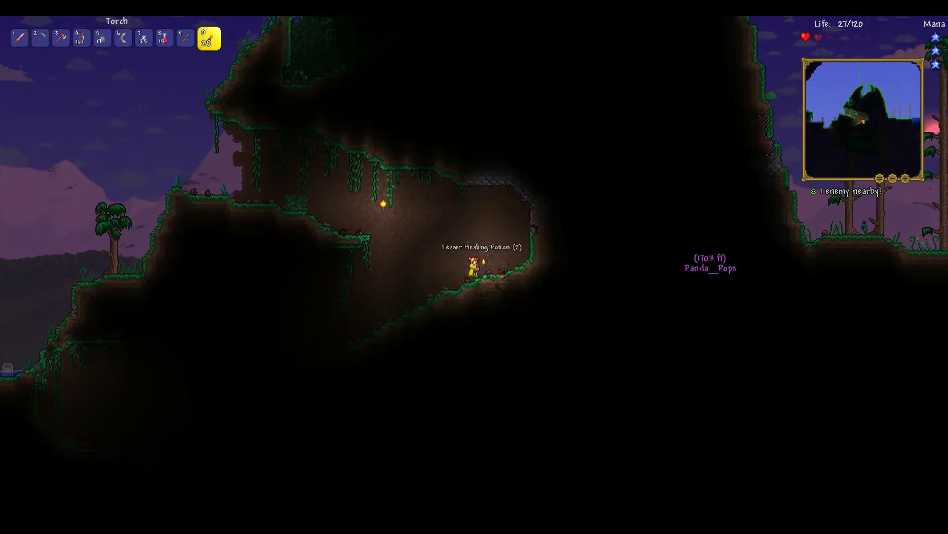
key(a)
key(a)
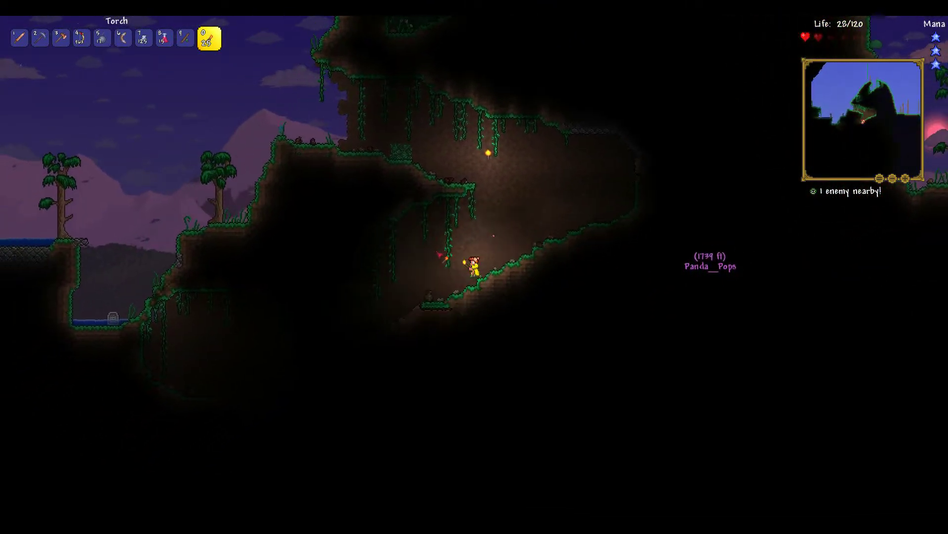
click(449, 256)
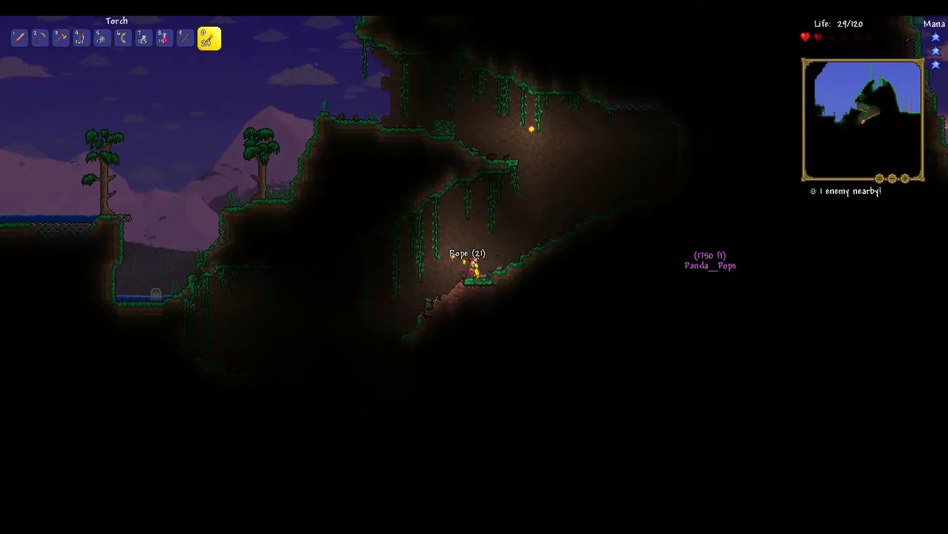
- Walk down the cave slope with the pickaxe, then climb back up toward the chest
key(a)
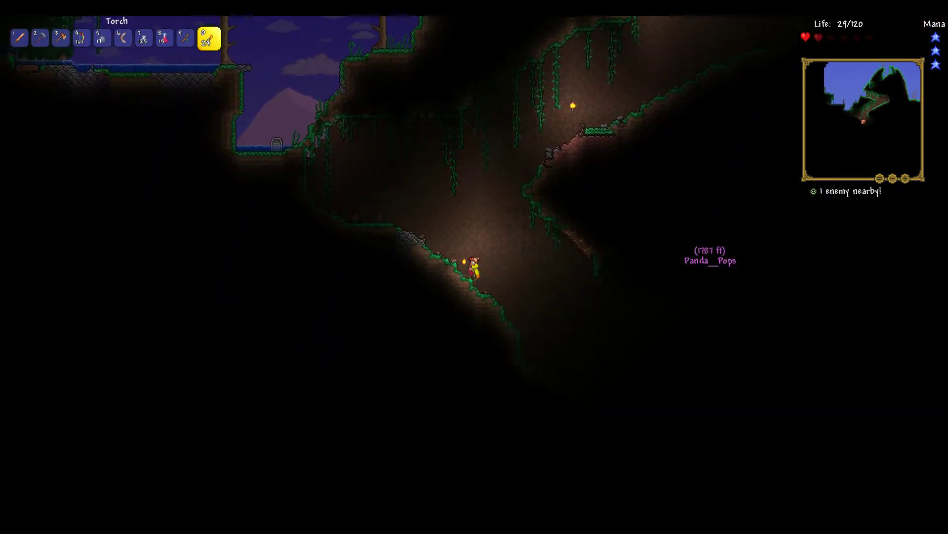
key(a)
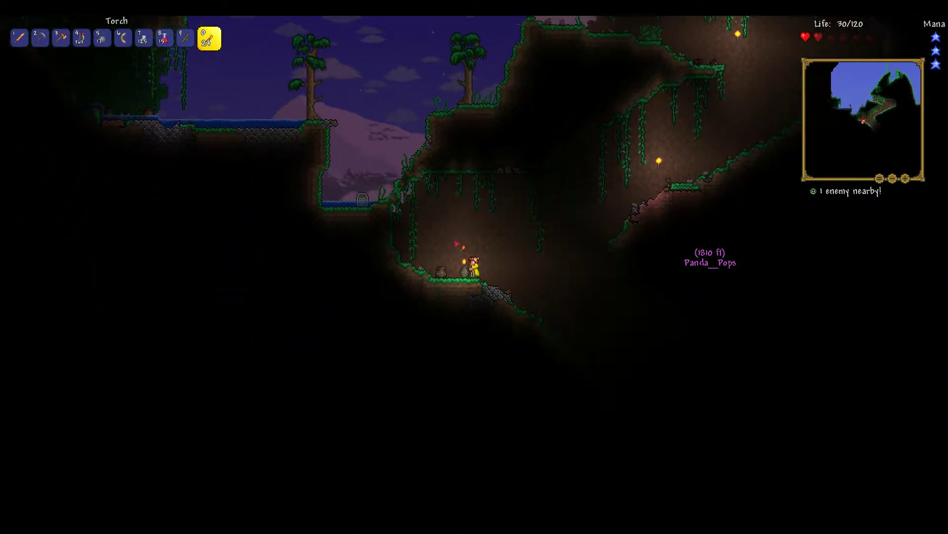
key(a)
key(2)
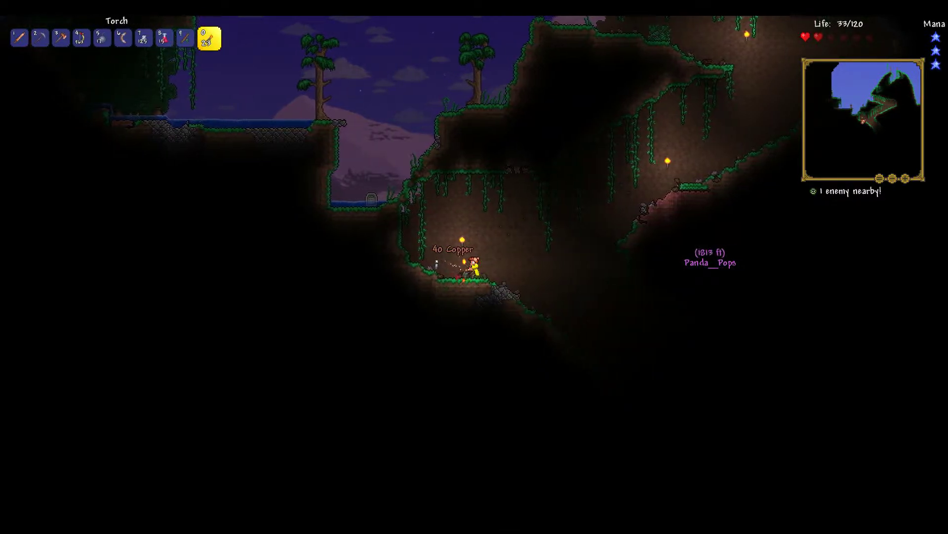
key(a)
key(d)
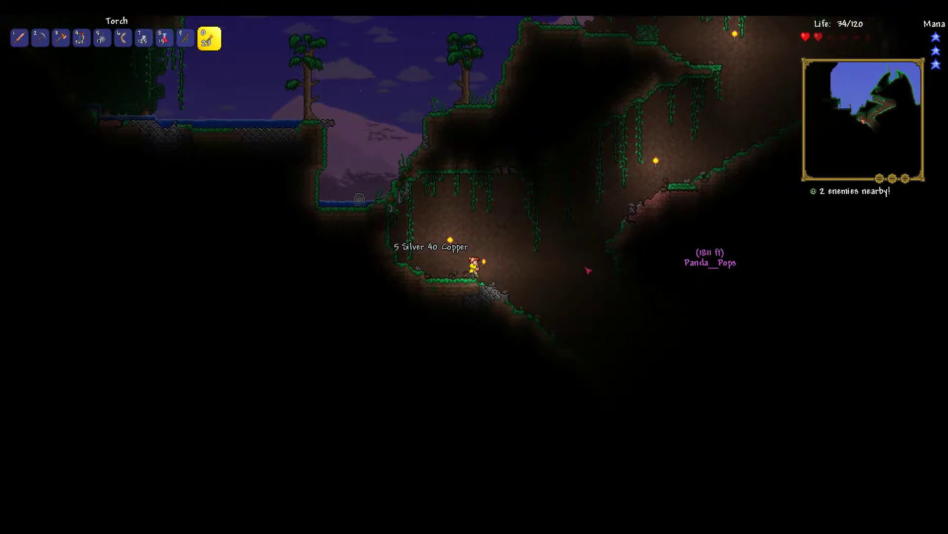
key(d)
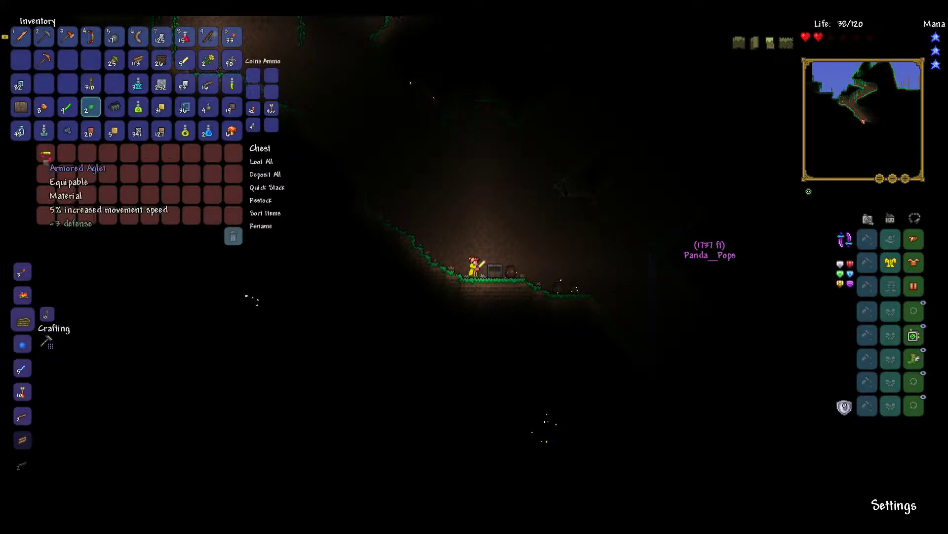
- Close the inventory and climb the rope up the shaft
key(Escape)
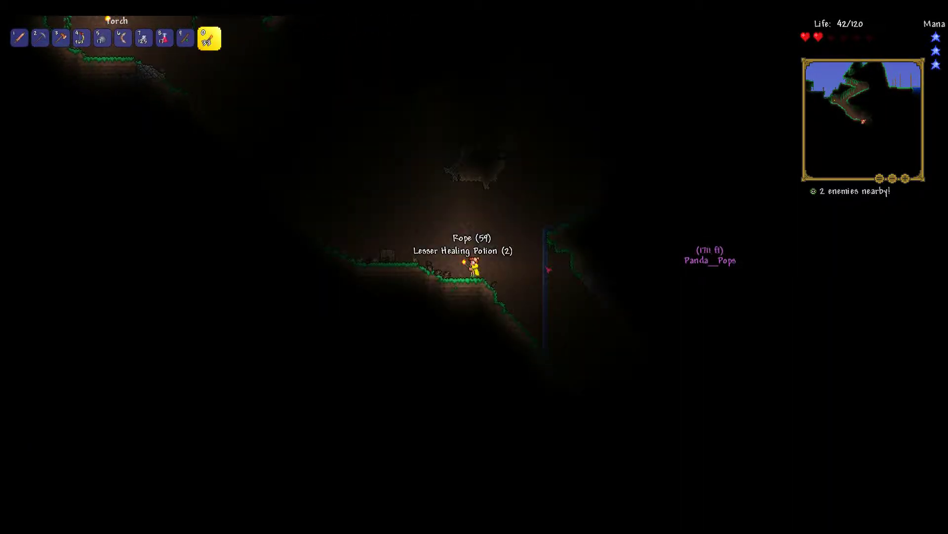
key(d)
key(w)
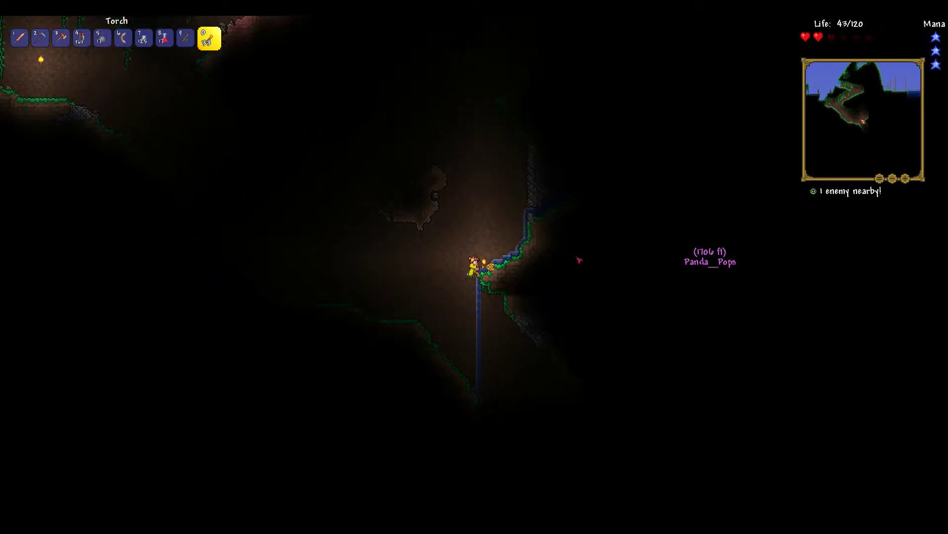
key(s)
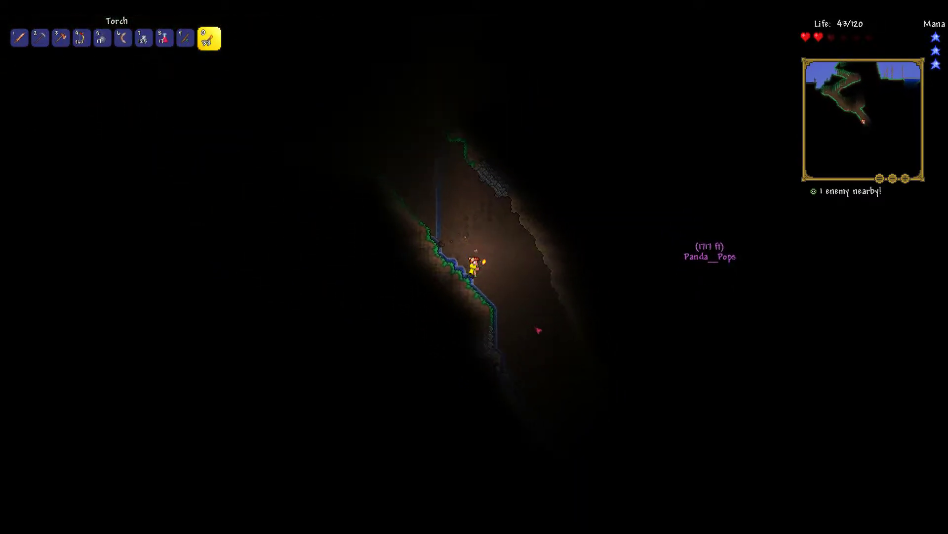
key(a)
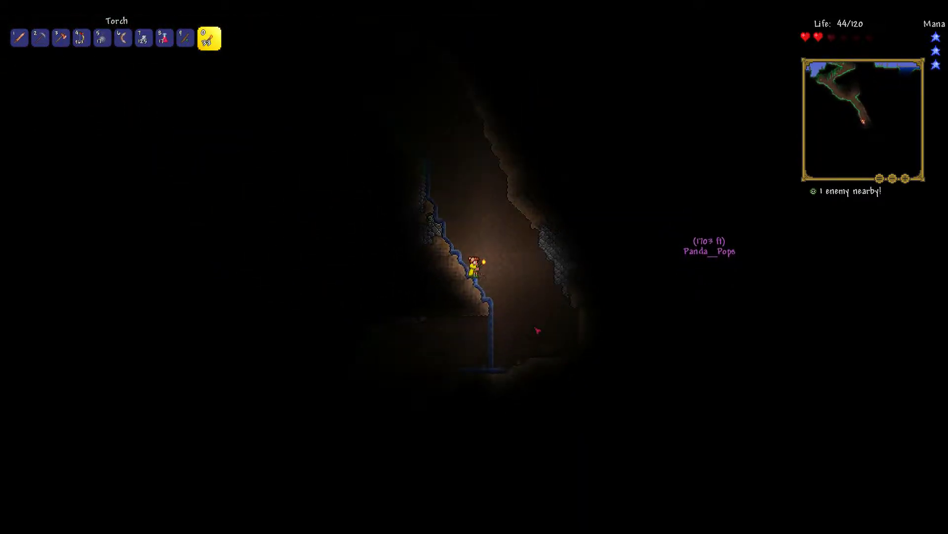
key(a)
- Place a torch and loot the chest's arrows and bombs
click(461, 222)
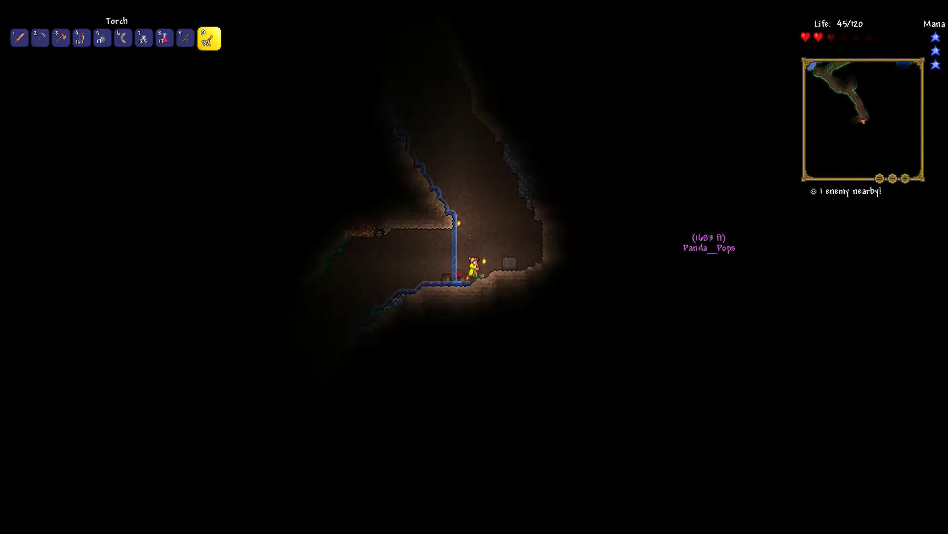
key(d)
right_click(496, 274)
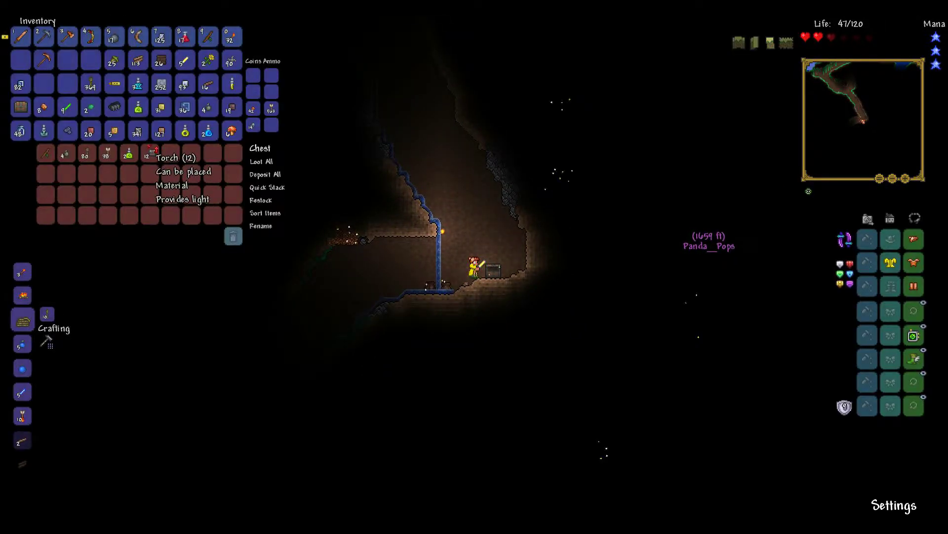
shift+click(107, 156)
shift+click(86, 156)
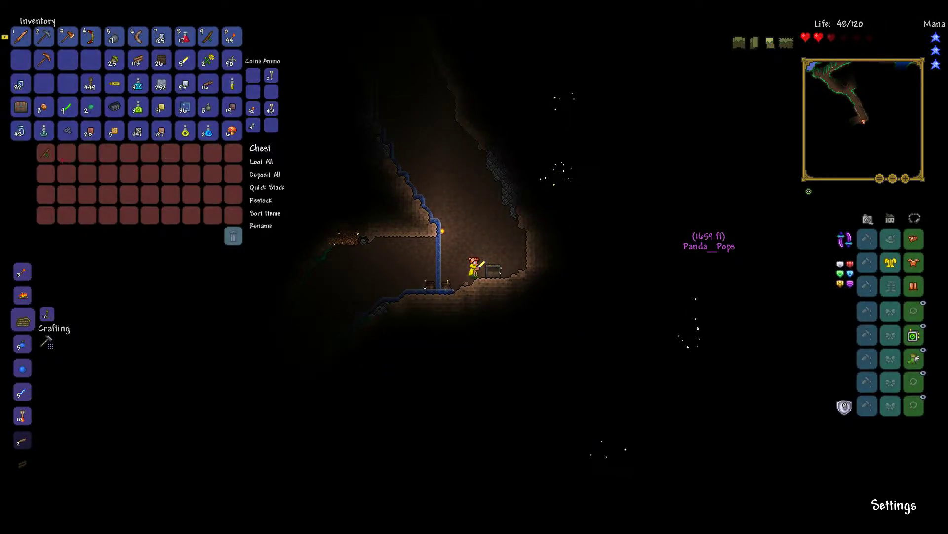
- Close the inventory and equip the Copper Shortsword
key(a)
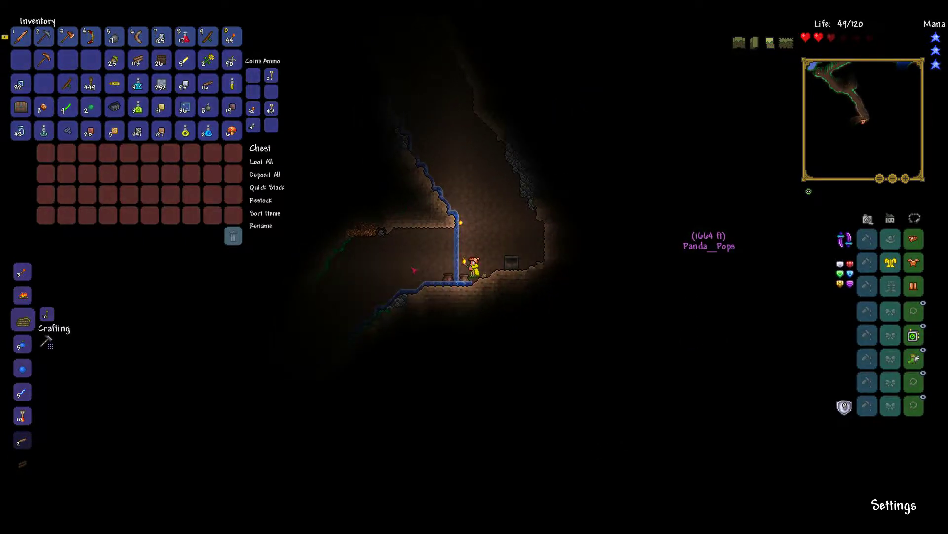
key(Escape)
key(1)
- Walk left down the cave holding torches
key(a)
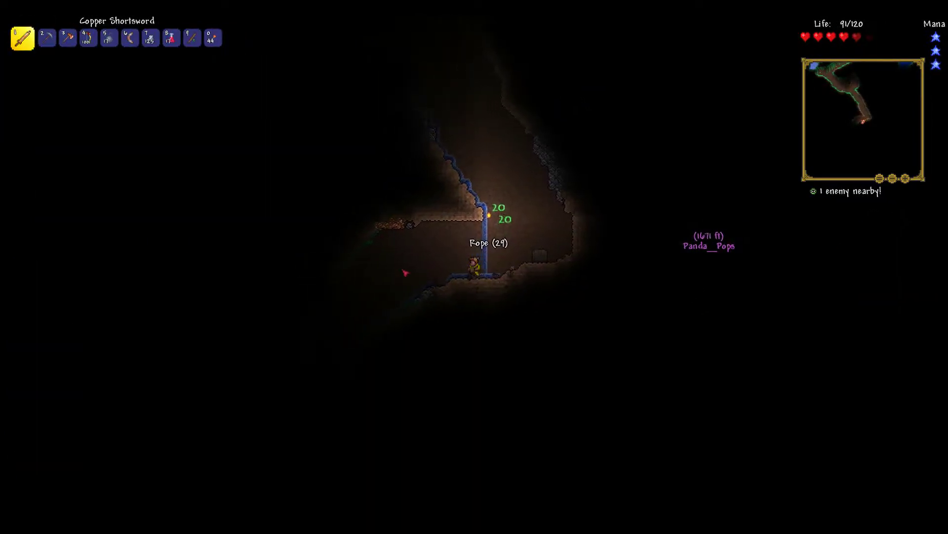
key(a)
key(0)
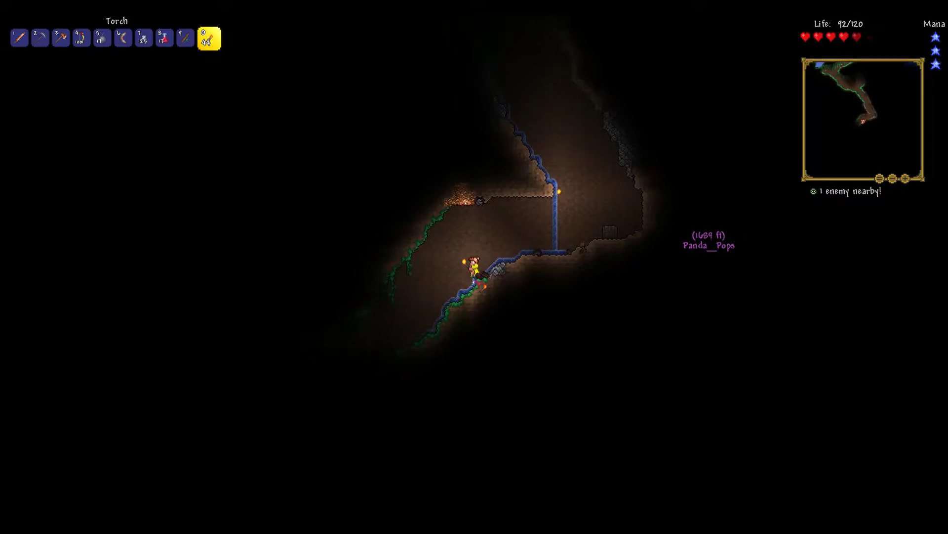
key(a)
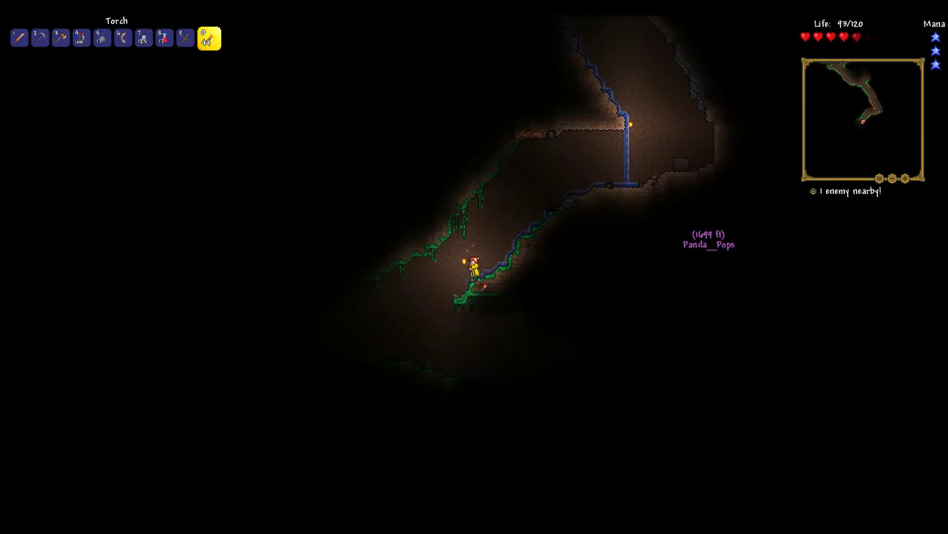
key(a)
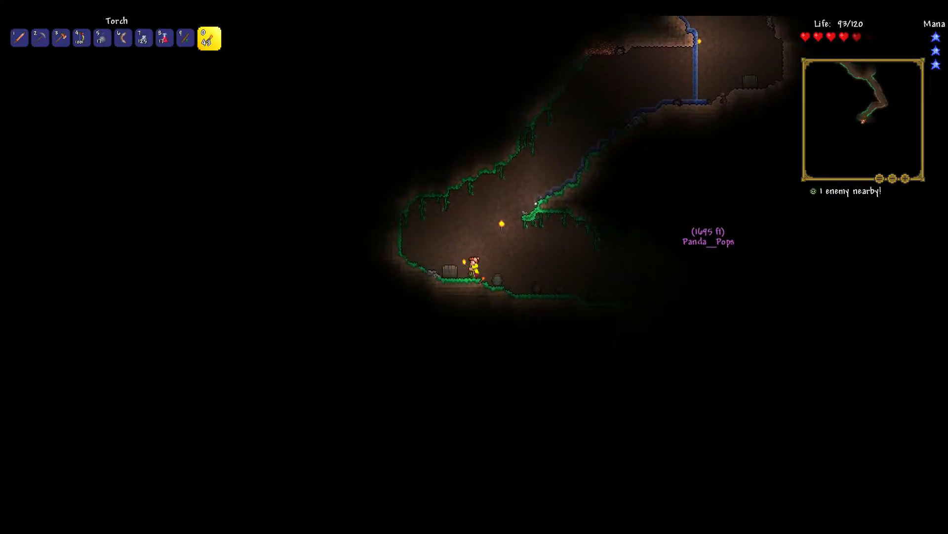
- Loot the chest's potions, lead bar, grenades and Glowstick, then equip the shortsword
right_click(455, 271)
shift+click(129, 153)
shift+click(87, 154)
shift+click(46, 155)
key(space)
key(Escape)
key(1)
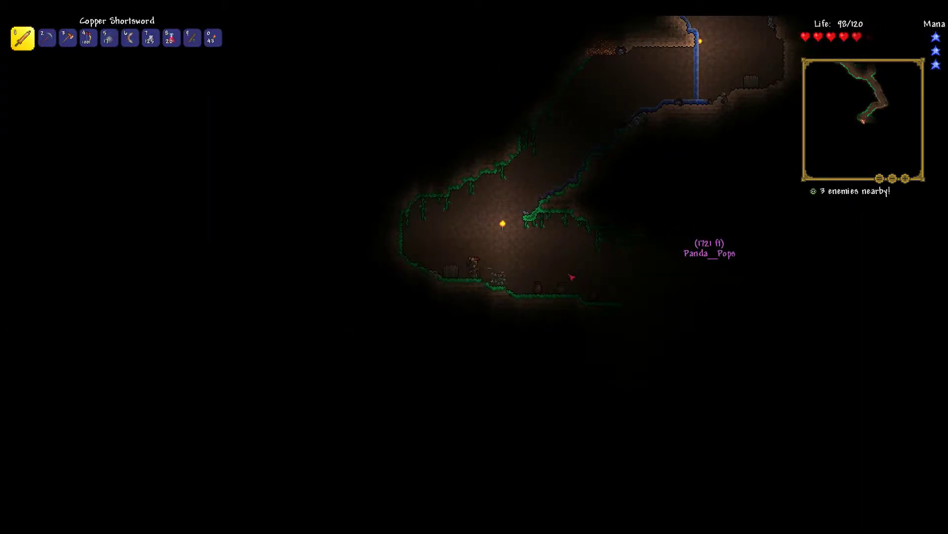
- Collect the rope and coins, place a torch, and descend into the water
key(d)
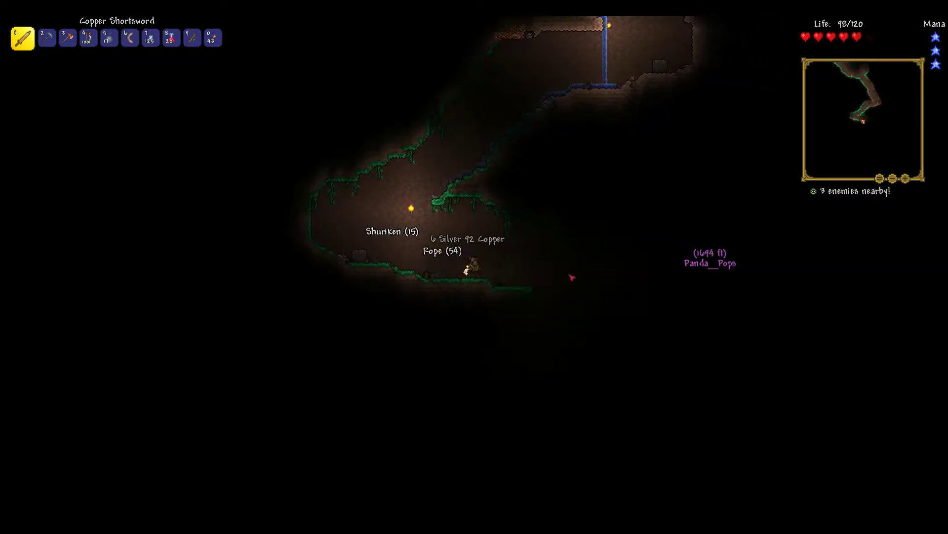
key(0)
key(d)
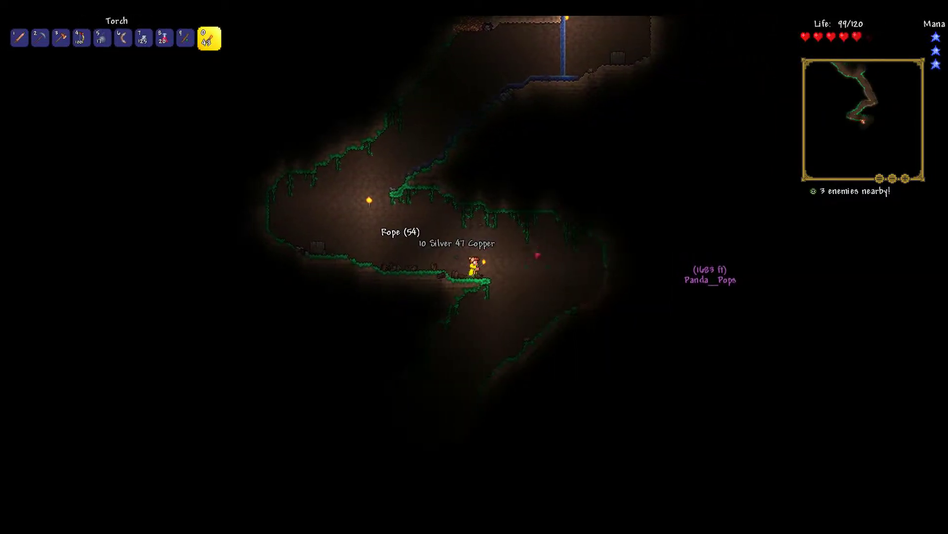
click(475, 255)
key(a)
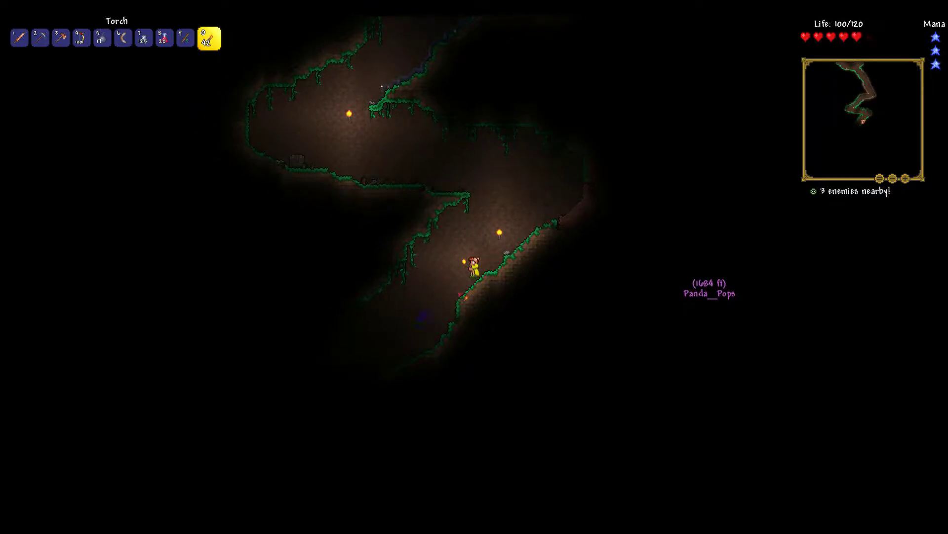
key(a)
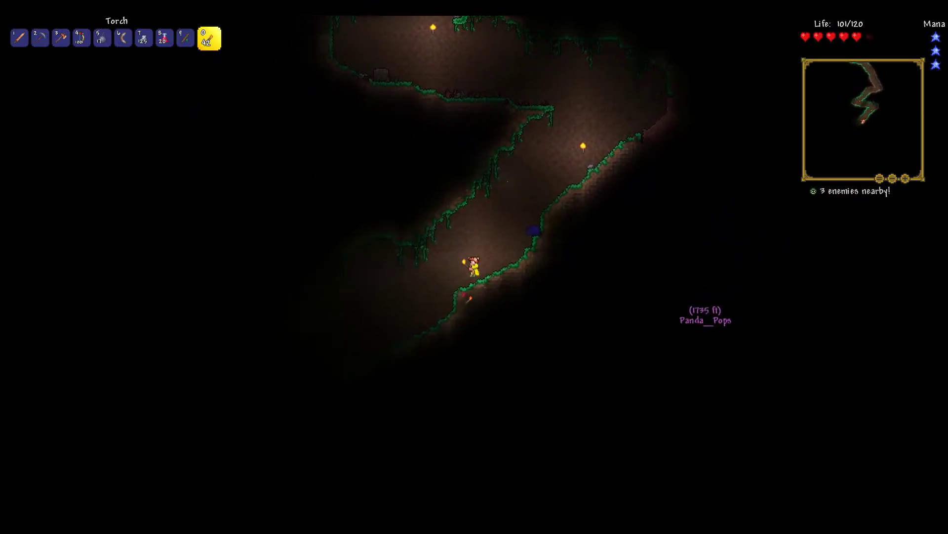
key(a)
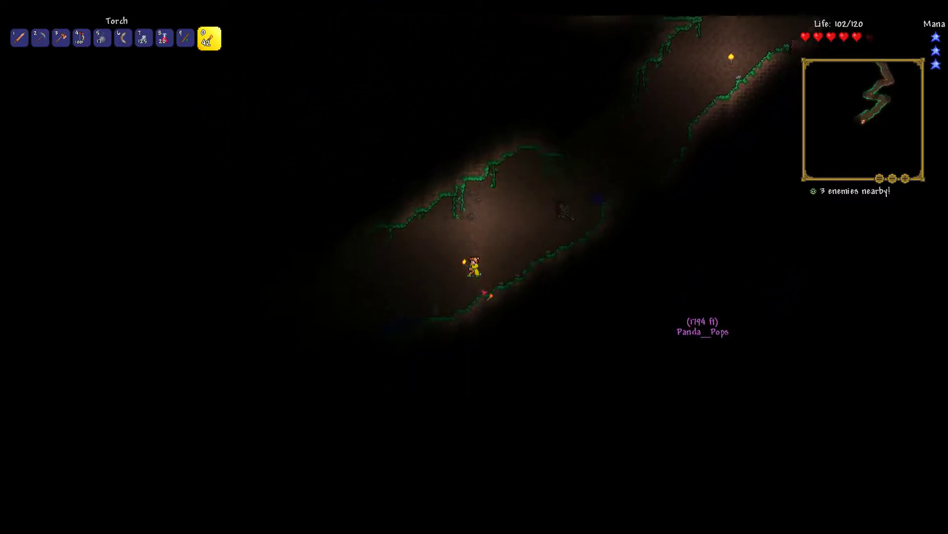
- Strike the nearby enemy with the shortsword and place another torch
key(1)
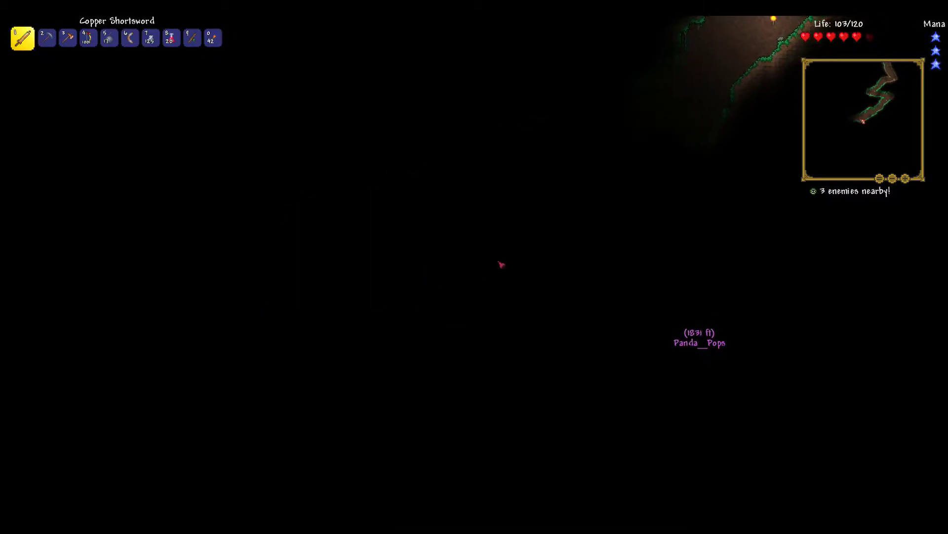
click(501, 265)
key(0)
key(a)
click(504, 222)
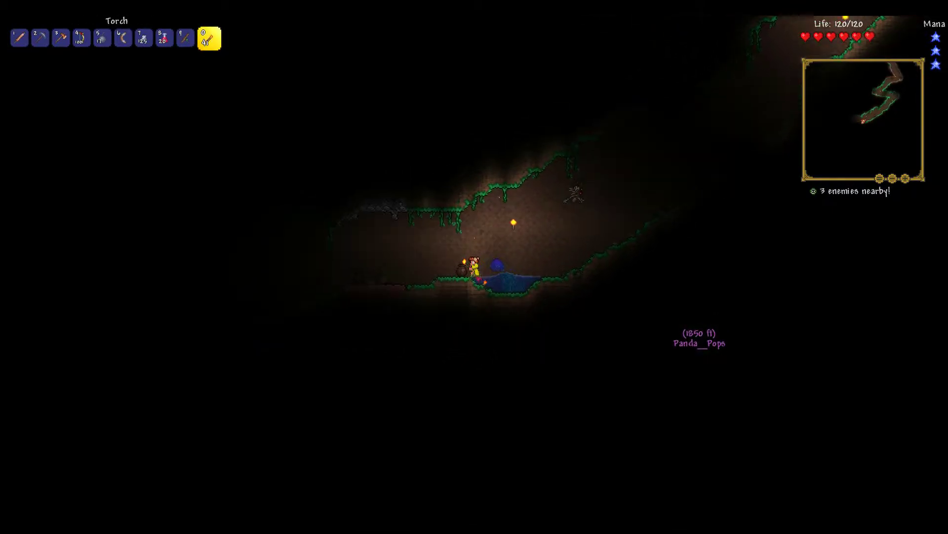
key(d)
scroll(546, 266, down, 1)
scroll(557, 256, down, 1)
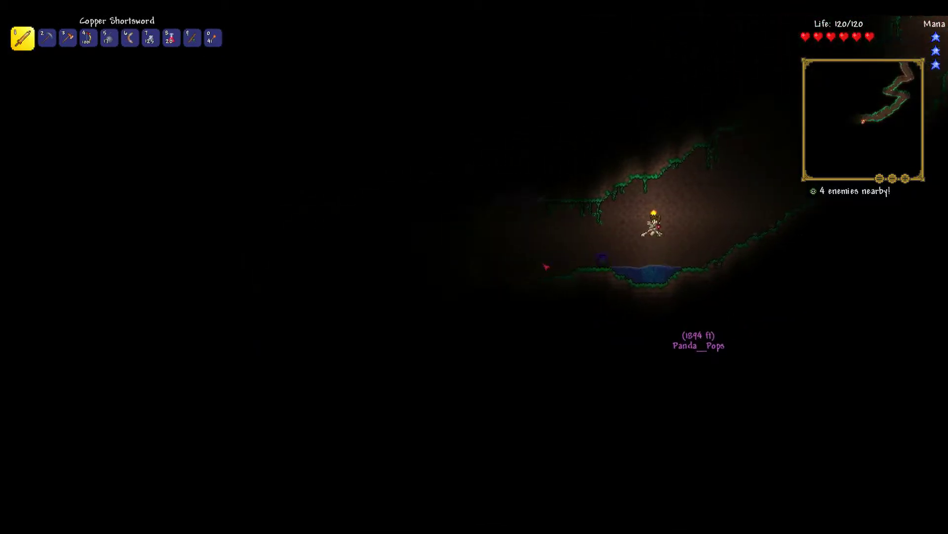
scroll(568, 244, down, 1)
scroll(585, 229, down, 1)
- Advance up the slope shooting arrows at the zombie and other enemies
key(d)
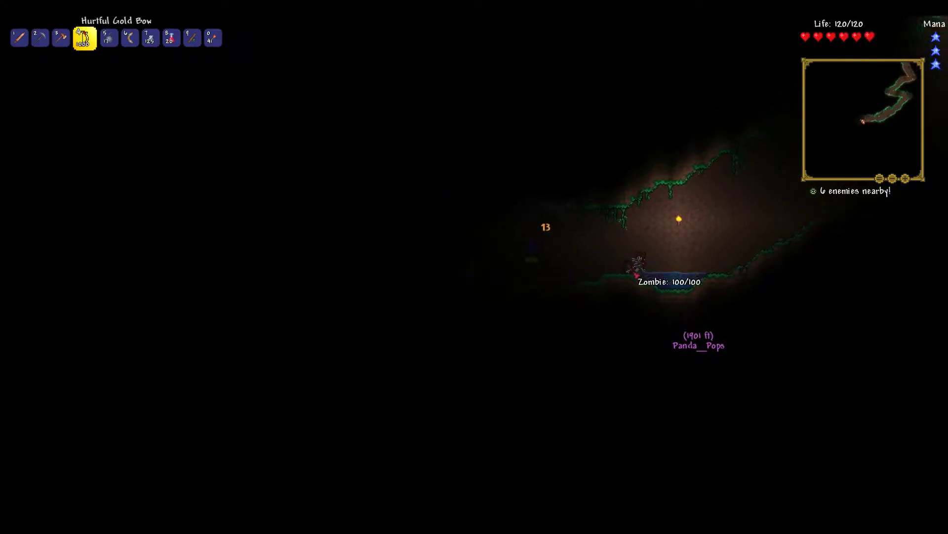
click(531, 303)
key(d)
click(430, 293)
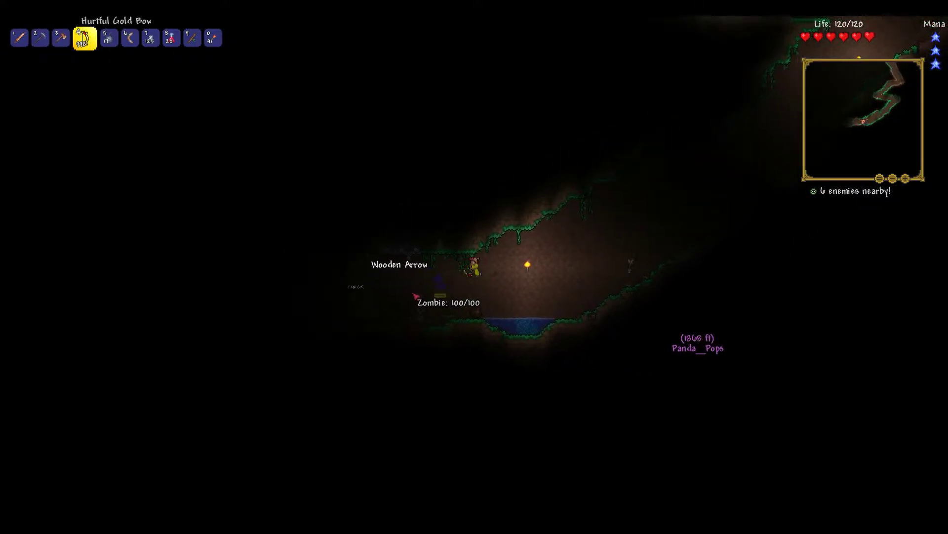
key(d)
click(356, 286)
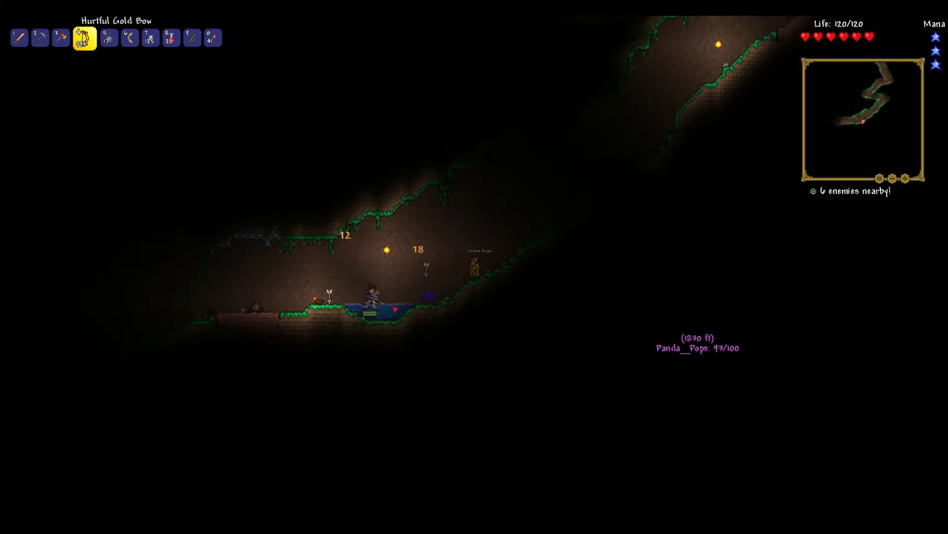
key(d)
click(376, 316)
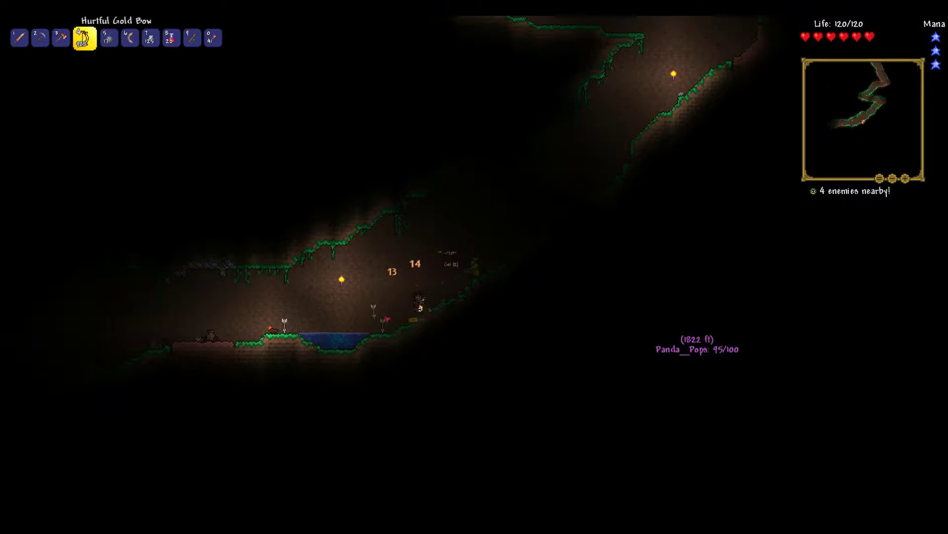
key(d)
click(391, 319)
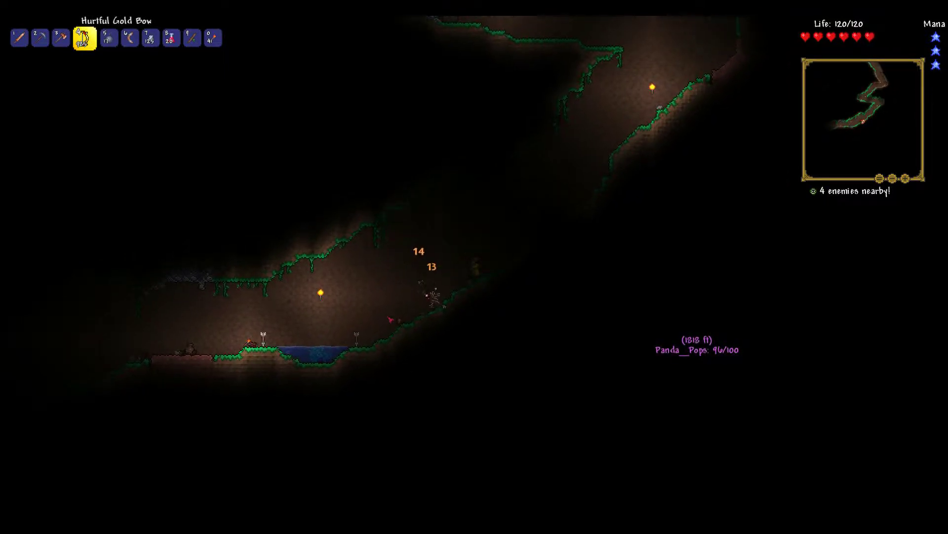
- Walk back left down the slope to collect the dropped items
key(a)
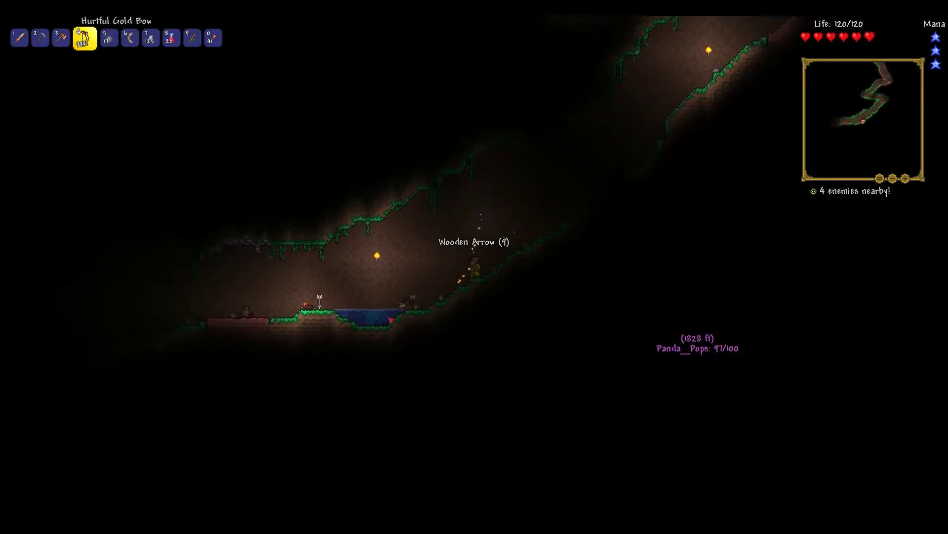
key(a)
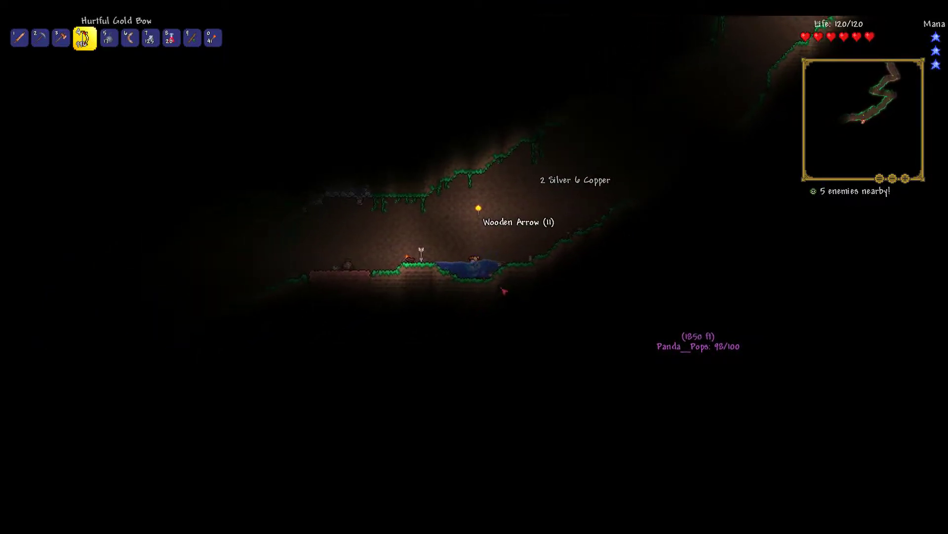
key(a)
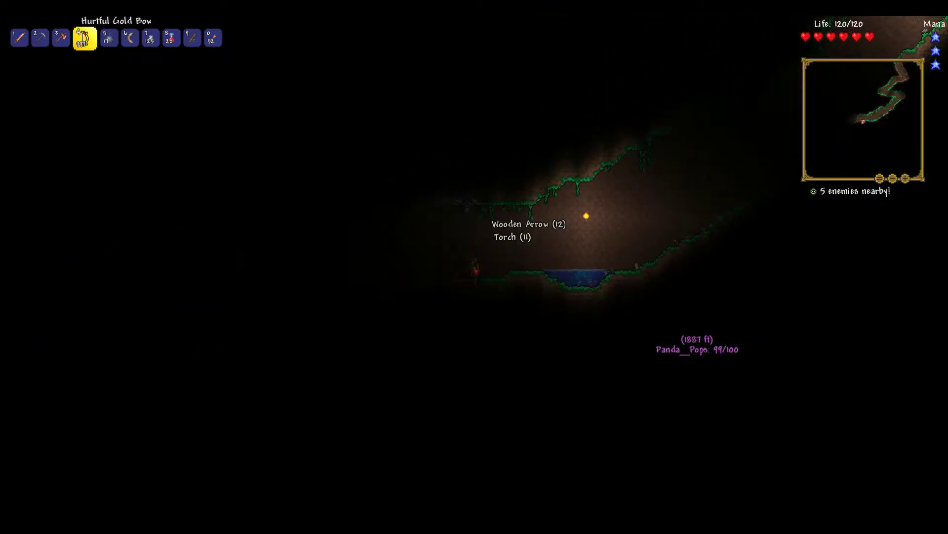
- Place a torch on the cave wall, collect the shuriken, and head down the slope
key(9)
key(0)
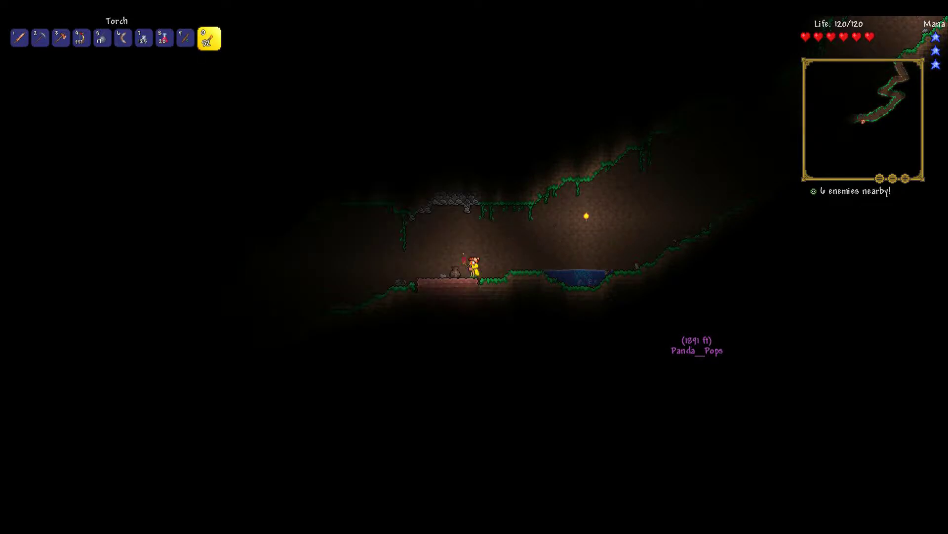
click(438, 249)
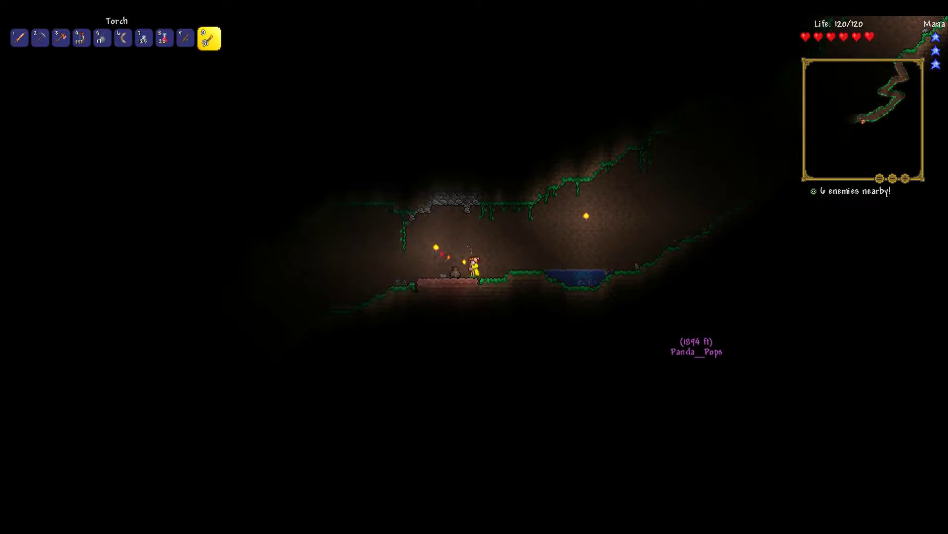
key(1)
key(a)
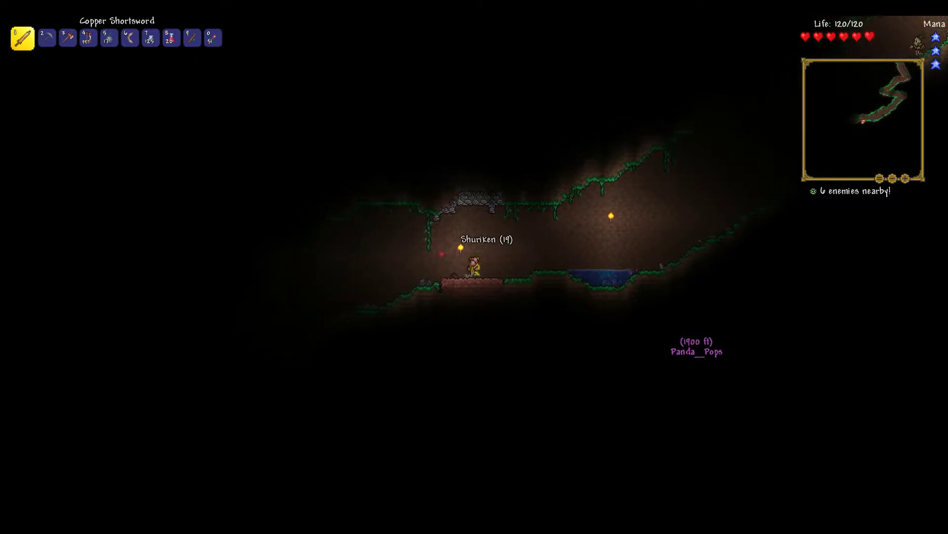
key(0)
key(a)
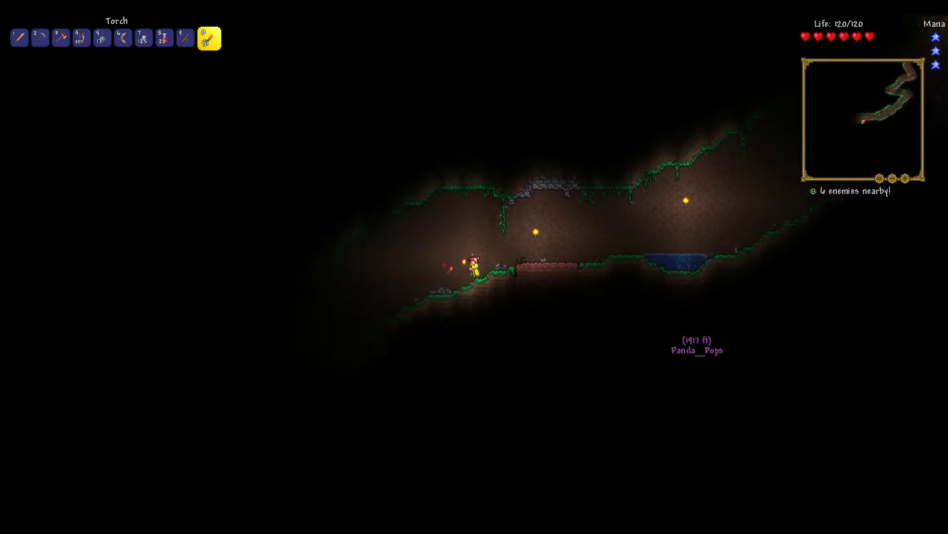
key(a)
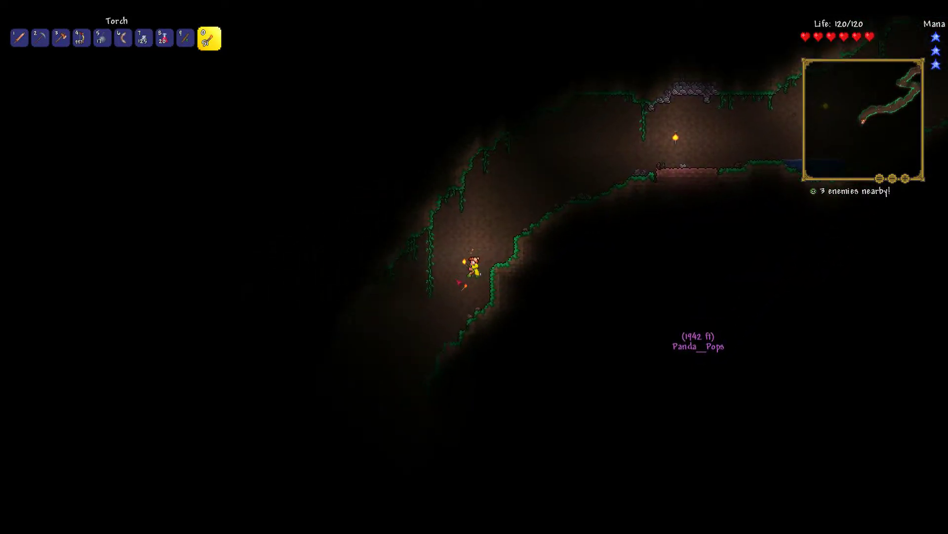
key(a)
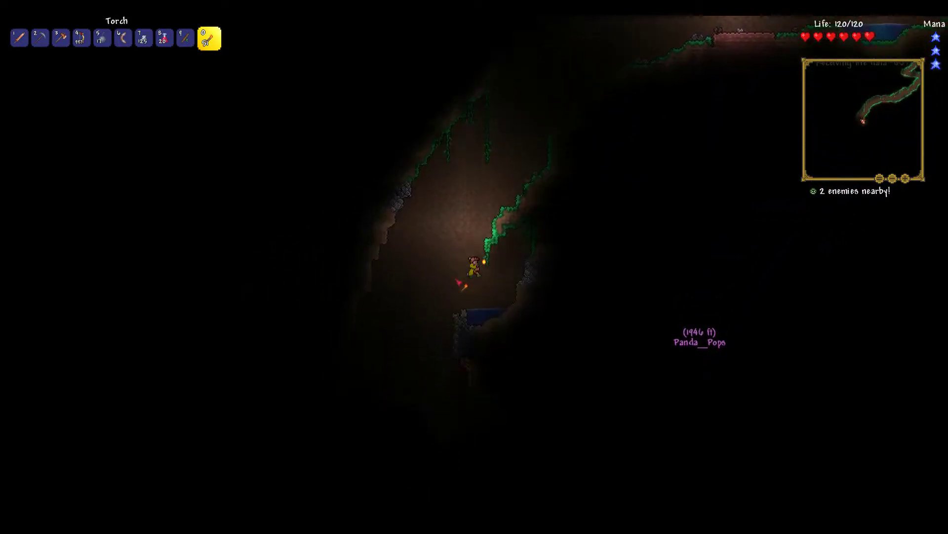
key(a)
- Place more torches along the cave slope while heading right
click(495, 258)
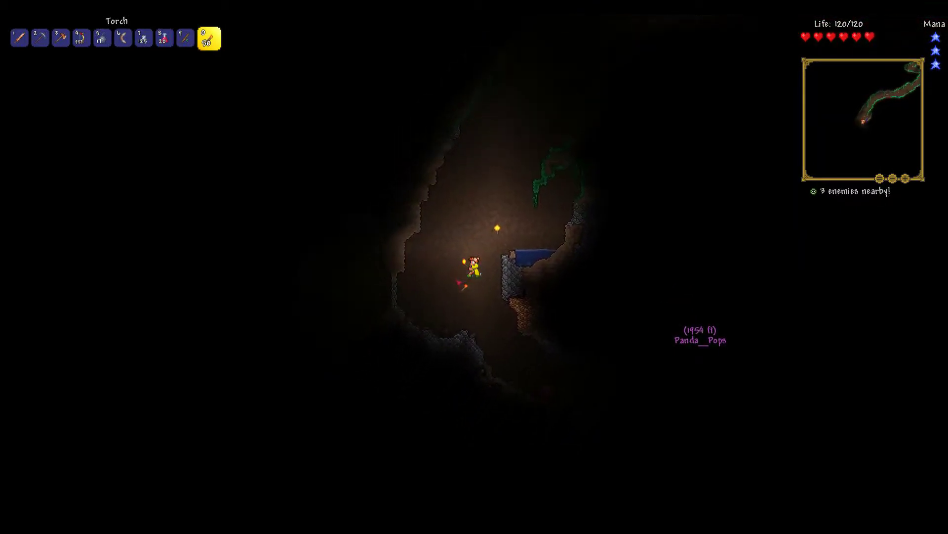
key(2)
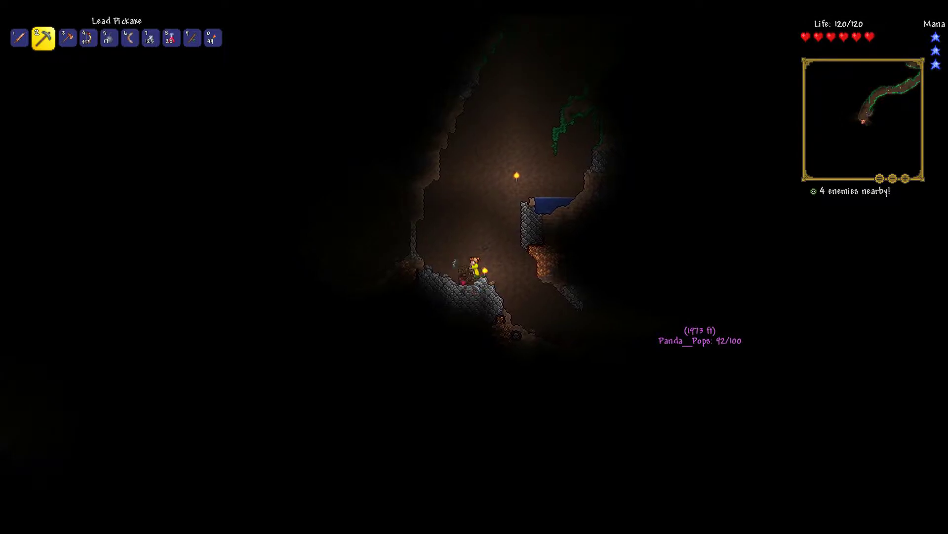
key(0)
key(d)
click(479, 270)
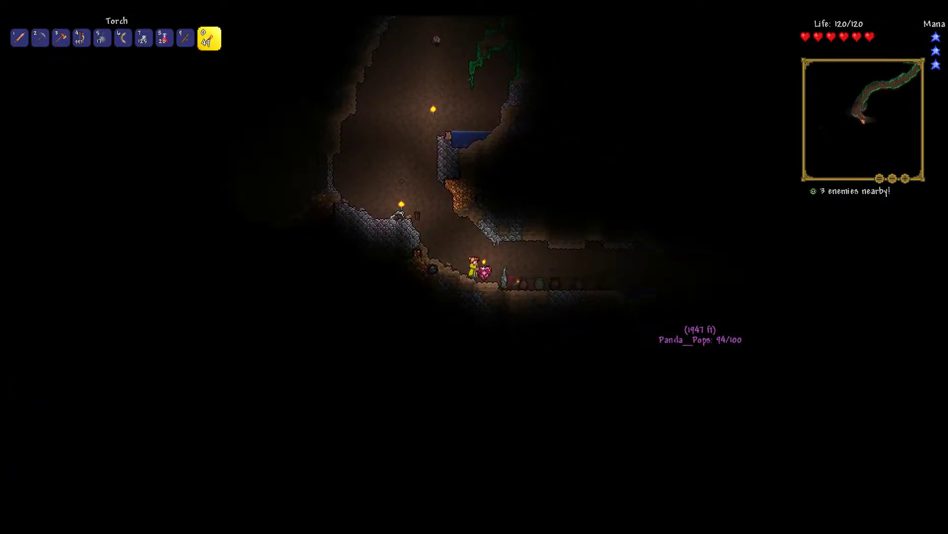
click(514, 262)
key(2)
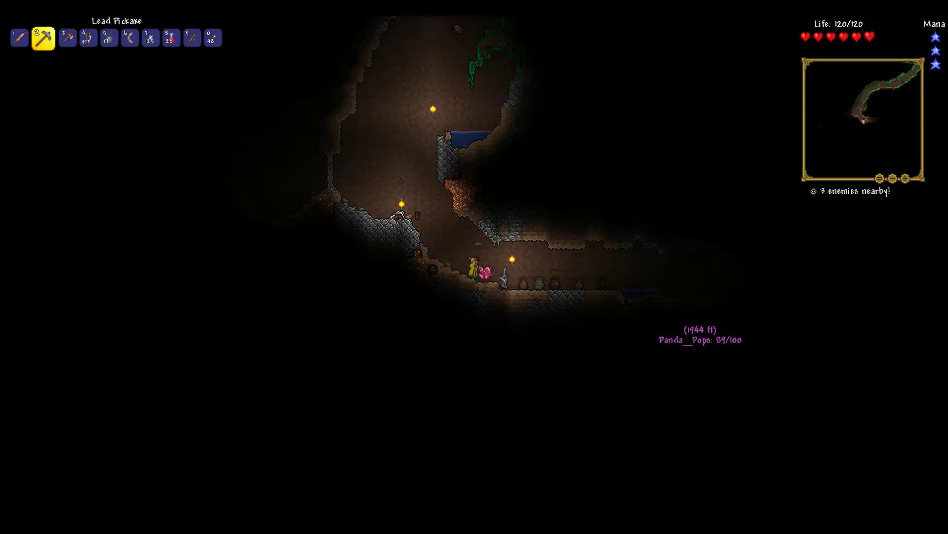
key(d)
- Break the pots and walk over the healing potions, rope and coins
key(0)
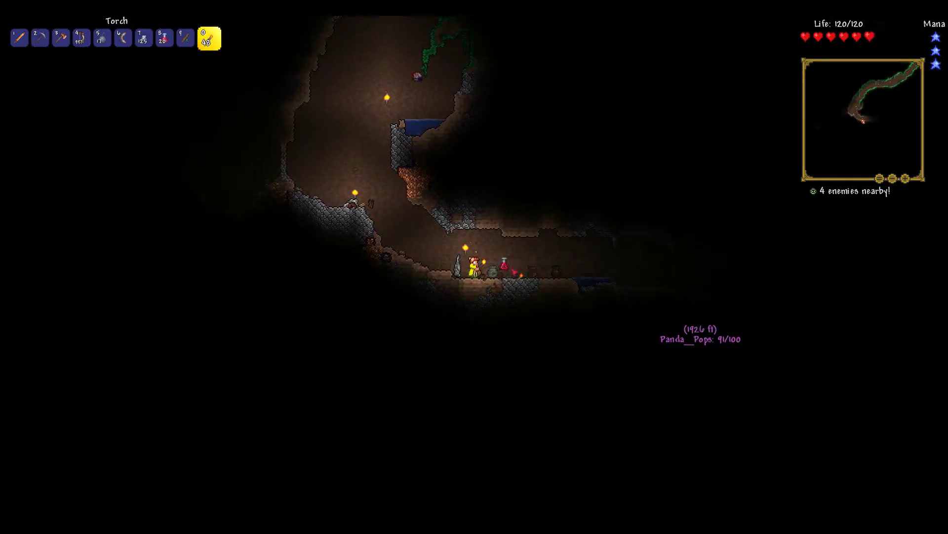
key(d)
key(9)
key(1)
click(457, 264)
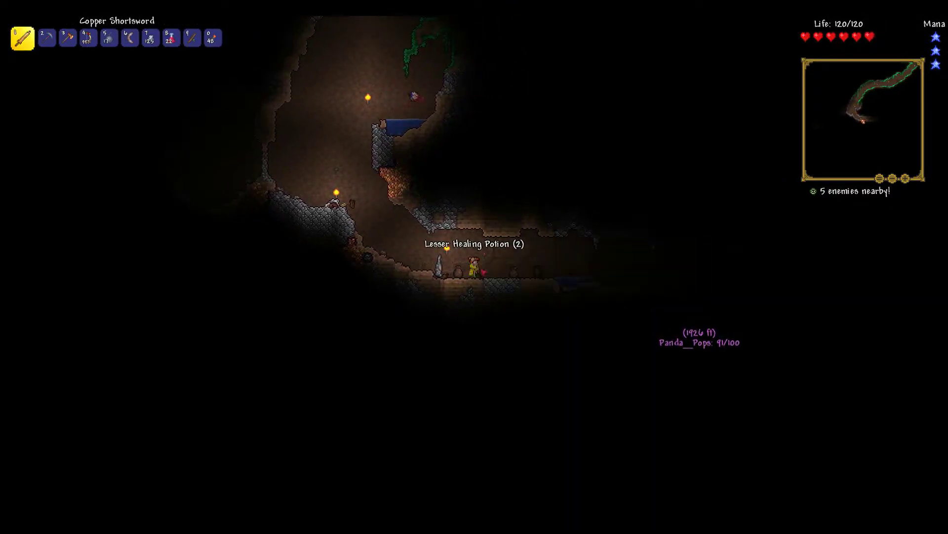
key(d)
key(a)
key(a)
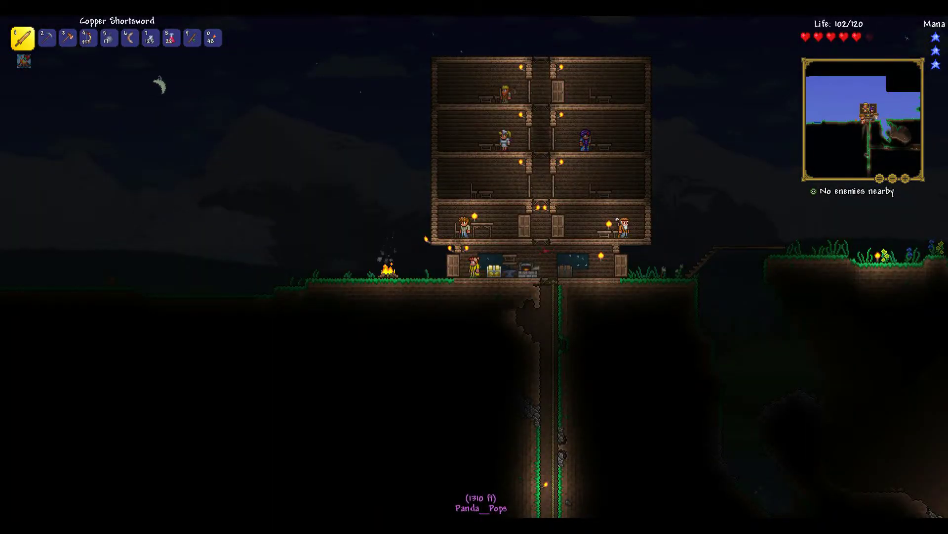
- Walk across the wooden house's ground floor to the chest after respawning
key(2)
key(1)
key(d)
key(d)
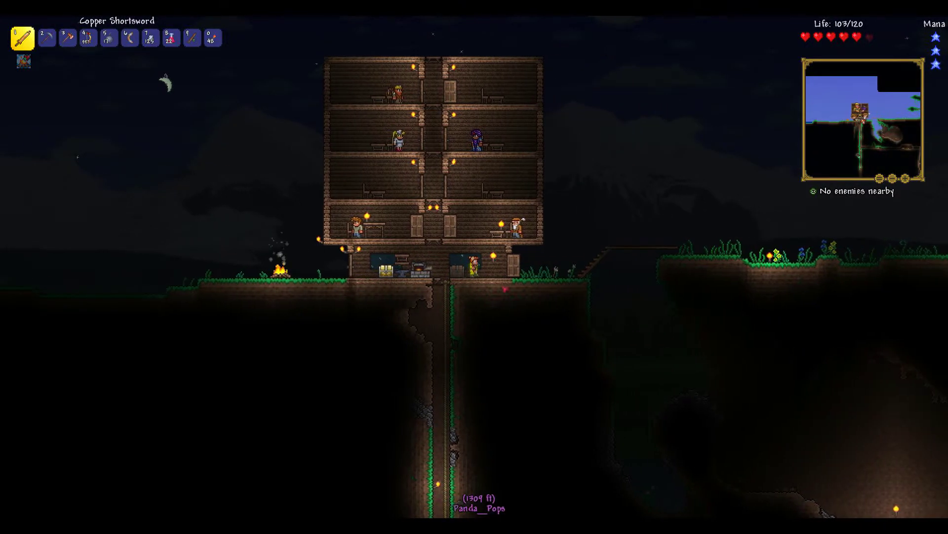
key(a)
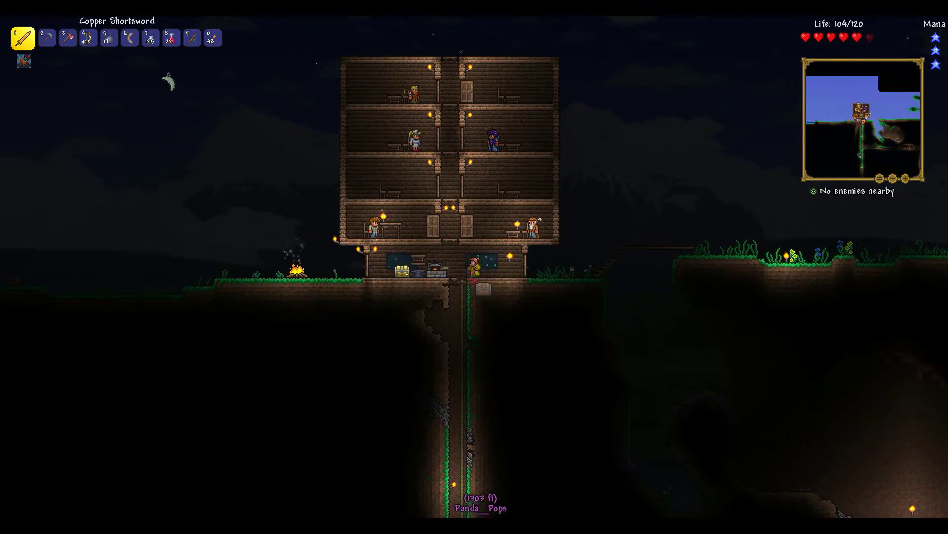
- Drop the Violent Climbing Claws into an empty chest slot and equip the Armored Aglet
right_click(404, 270)
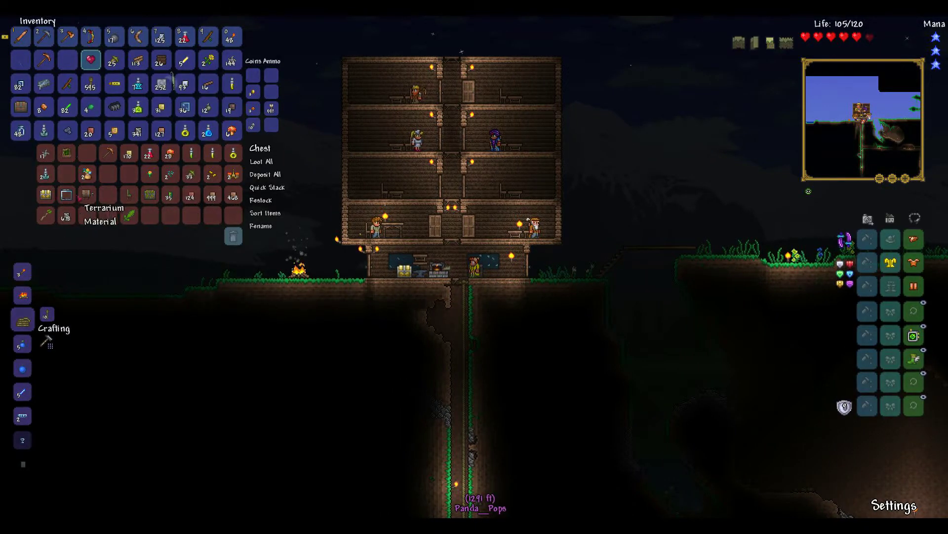
click(115, 108)
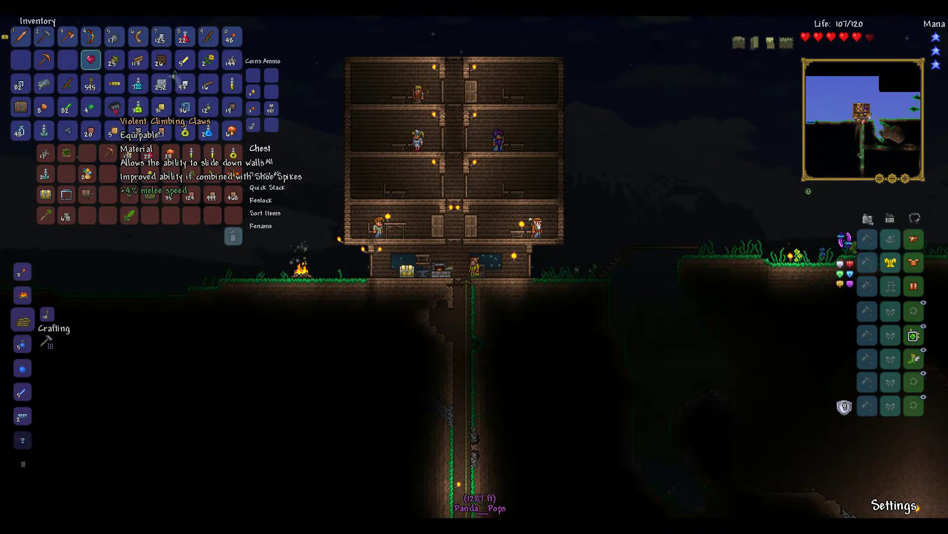
click(185, 132)
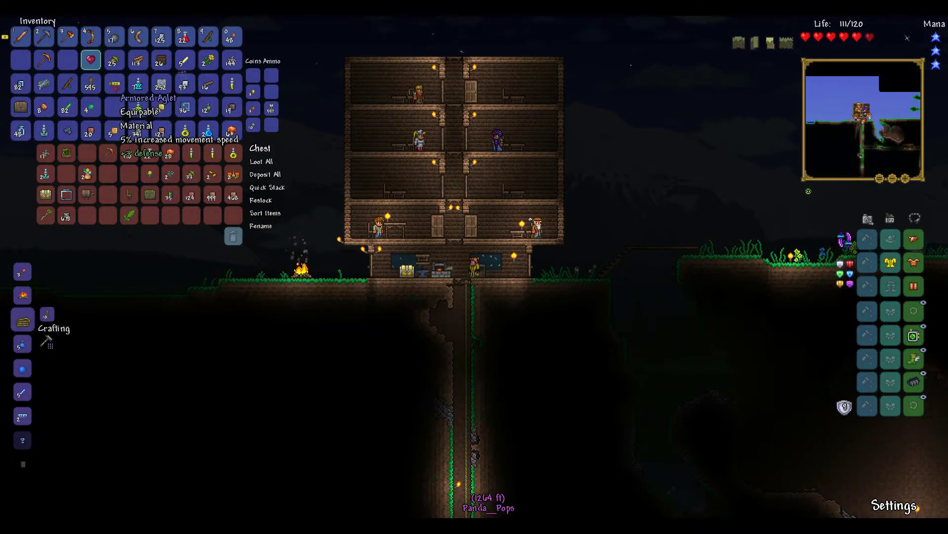
click(114, 88)
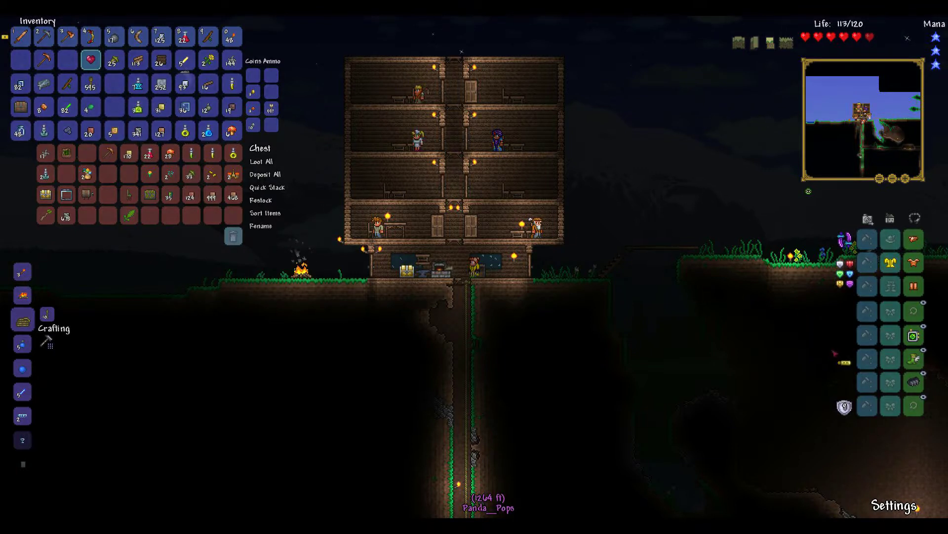
click(923, 407)
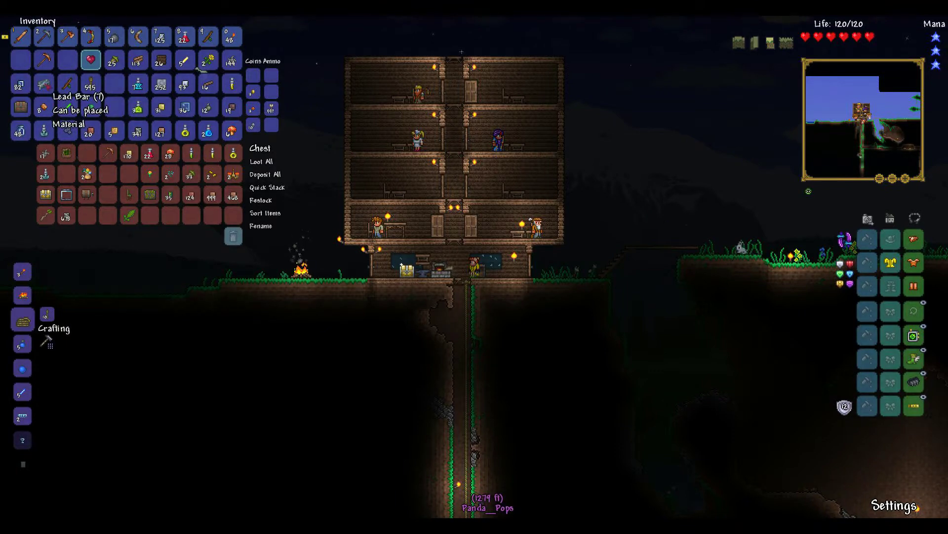
- Store the lead bars, life crystal, a stack of 36 and bottles in the Gold Chest
key(a)
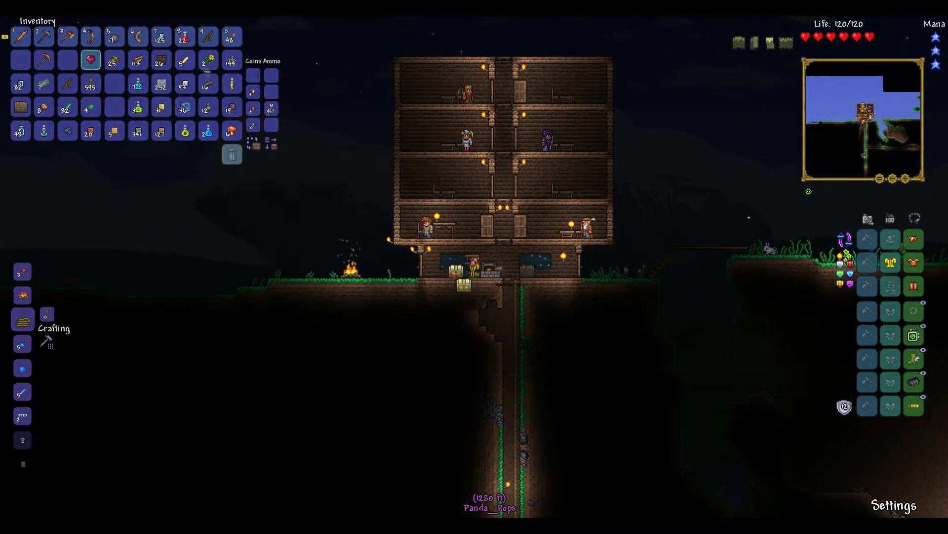
right_click(455, 269)
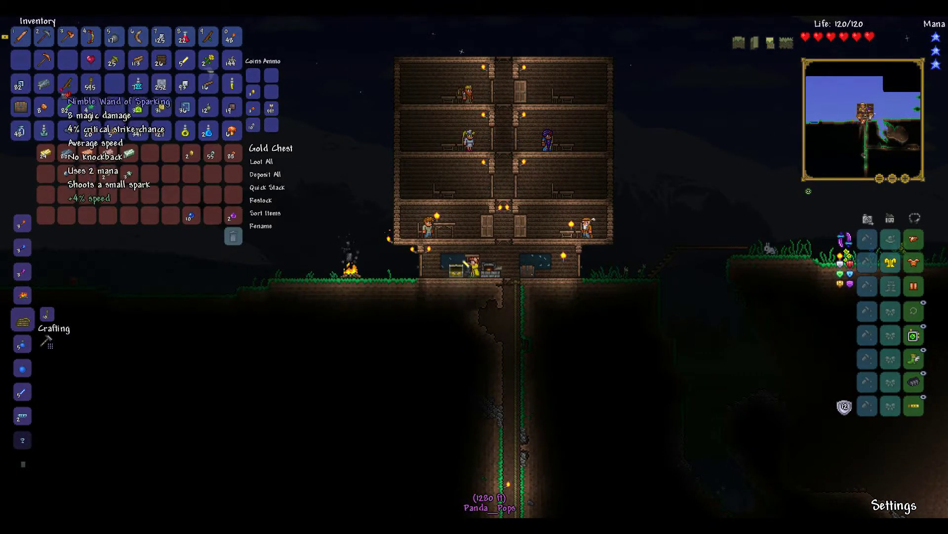
shift+click(43, 84)
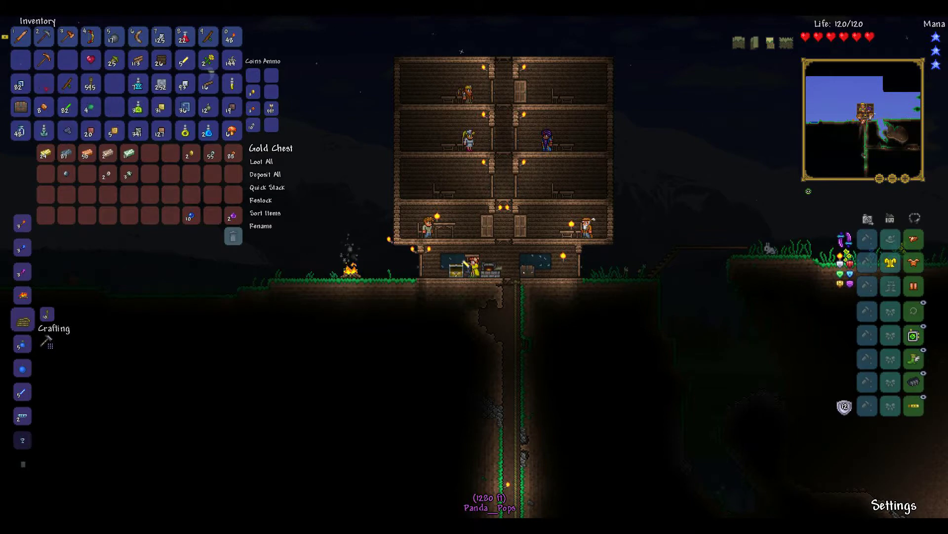
shift+click(91, 64)
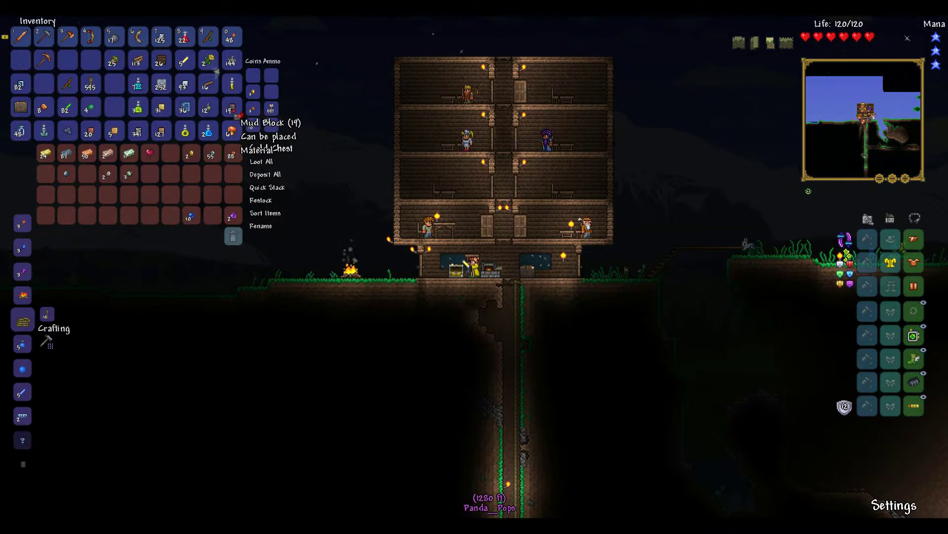
shift+click(184, 109)
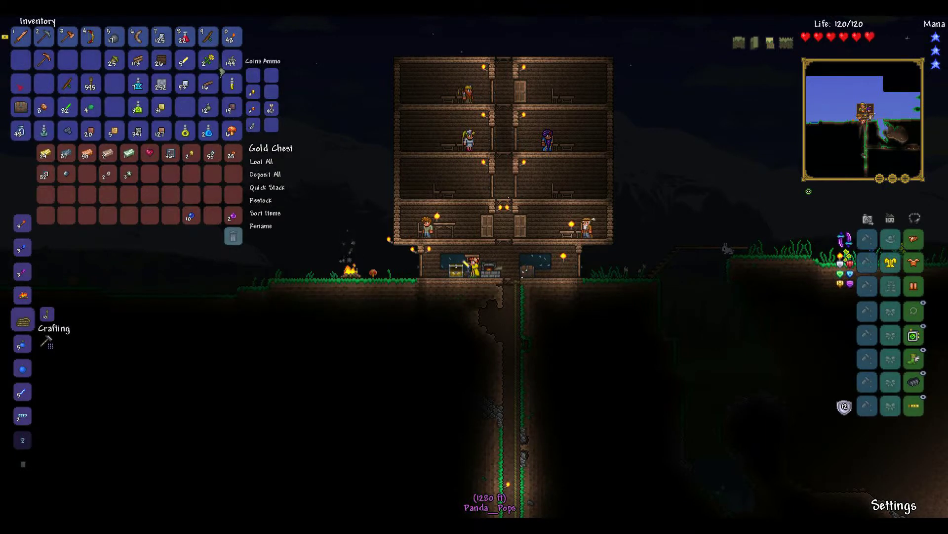
shift+click(20, 132)
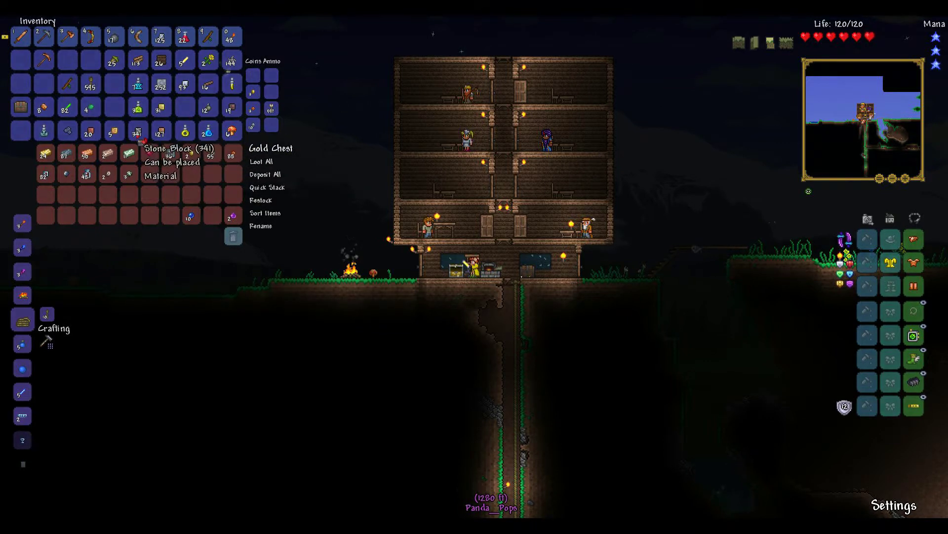
- Store one Wormhole Potion and the Nimble Wand of Sparking, then show all recipes
right_click(214, 140)
click(151, 175)
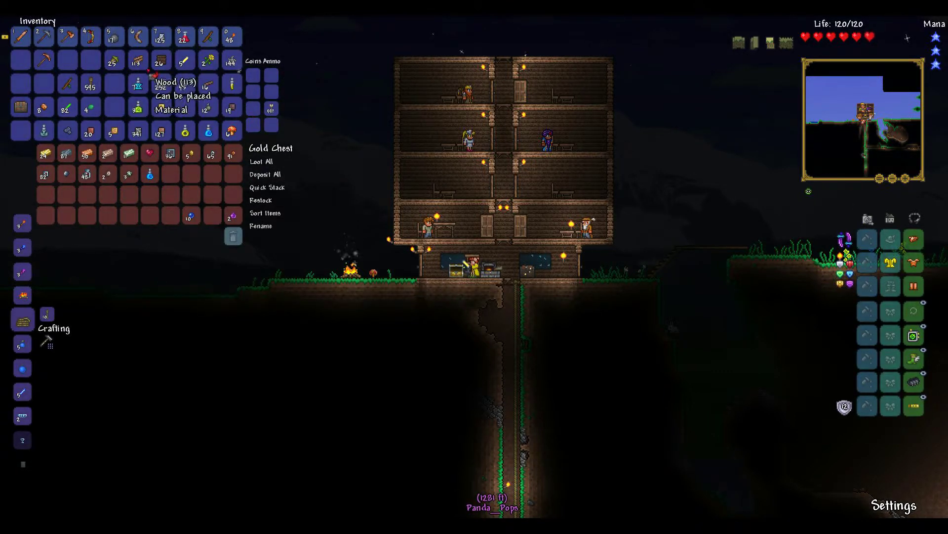
shift+click(76, 89)
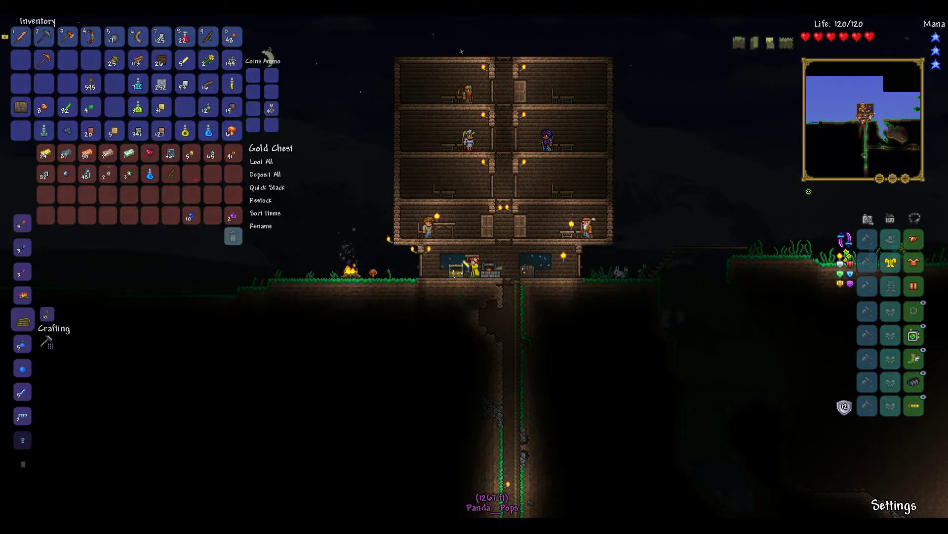
click(46, 341)
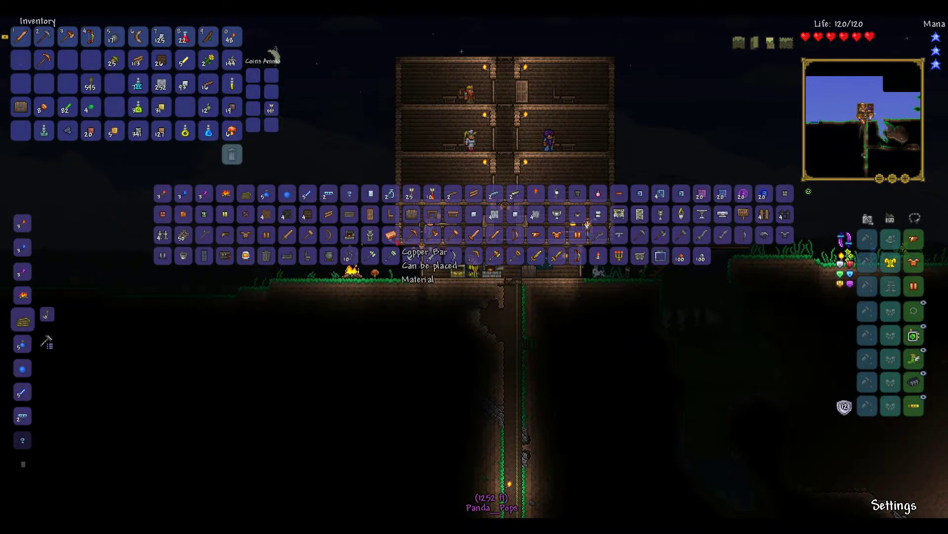
- Browse the craftable recipe grid, closing and reopening it
click(388, 237)
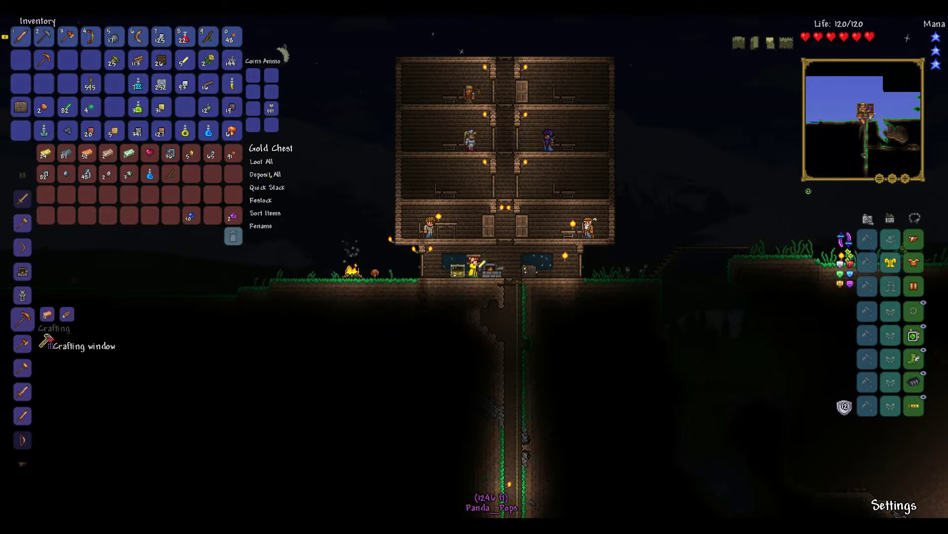
click(47, 341)
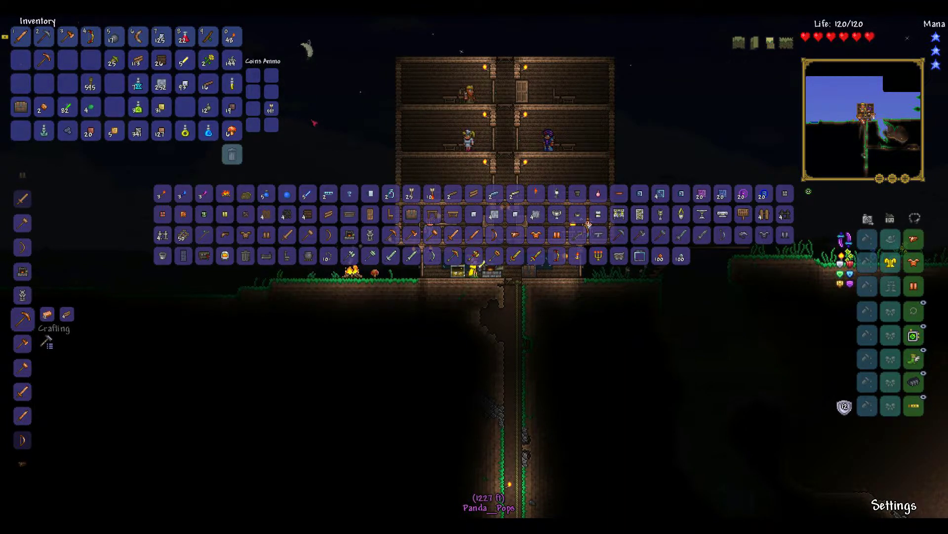
scroll(74, 352, down, 1)
scroll(59, 359, down, 1)
scroll(44, 371, down, 1)
scroll(35, 380, down, 1)
scroll(41, 370, down, 2)
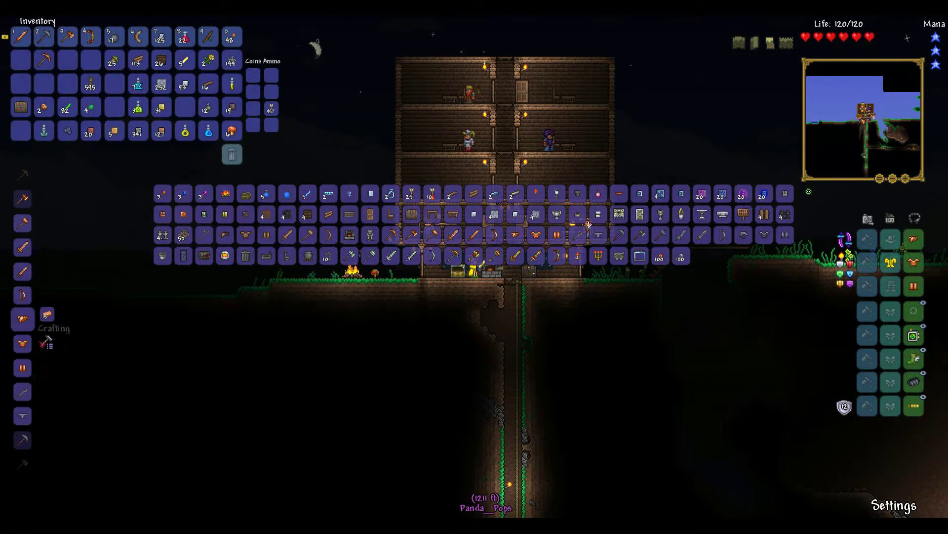
click(50, 343)
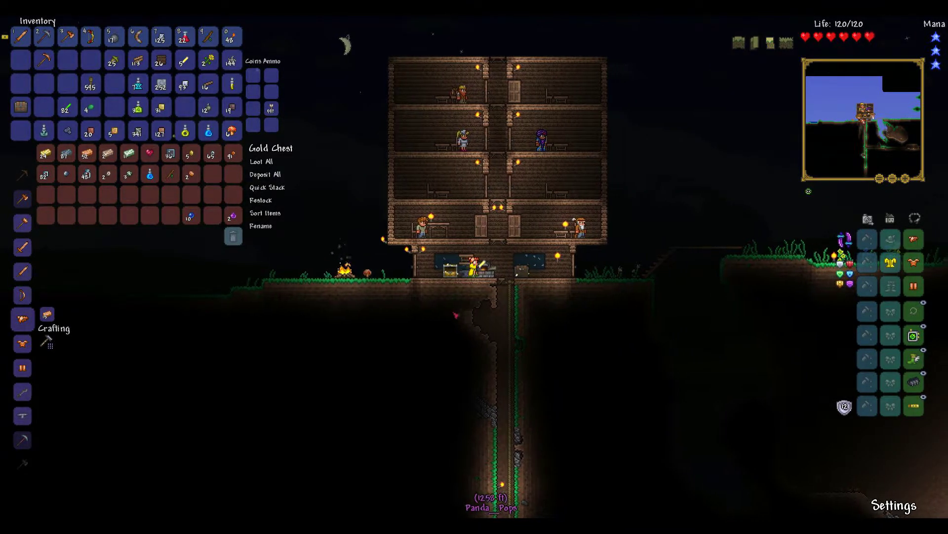
key(d)
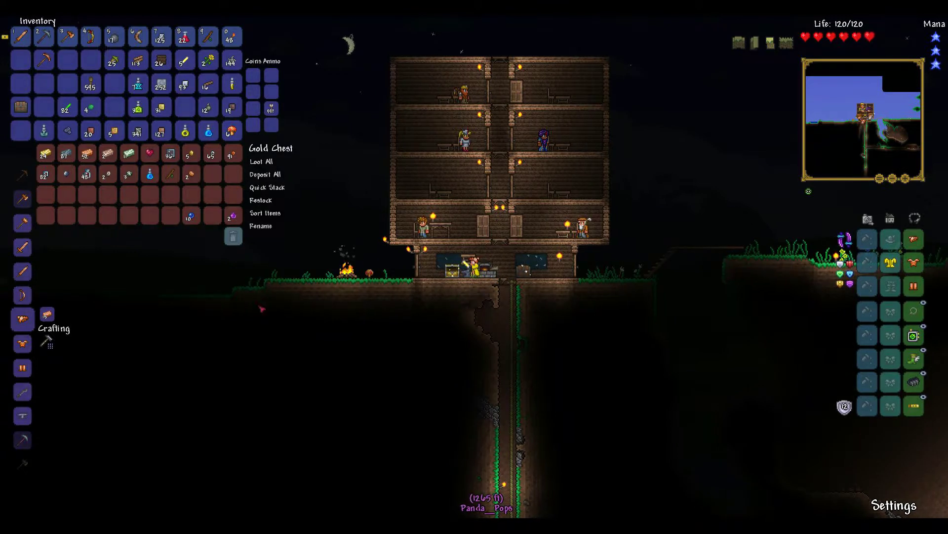
- Select the Smooth Marble Block recipe and craft it
click(47, 342)
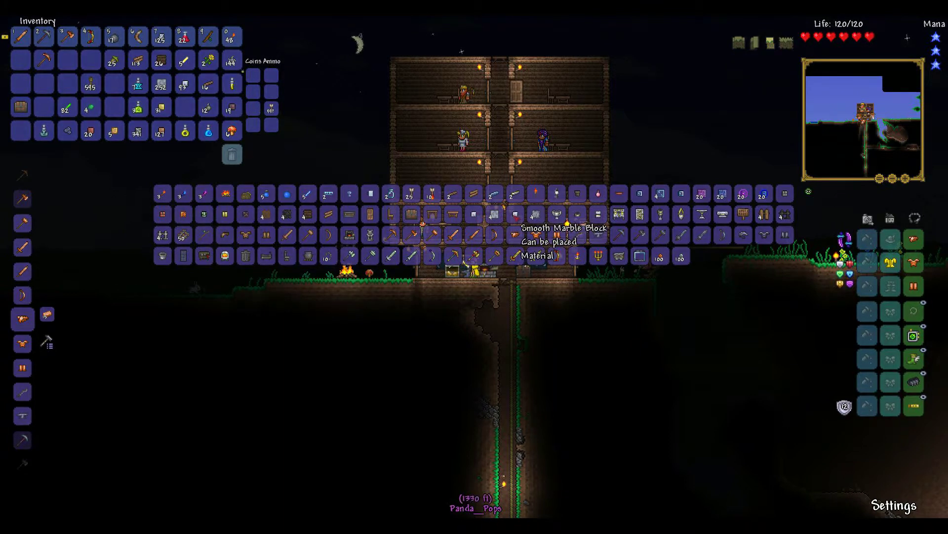
click(515, 216)
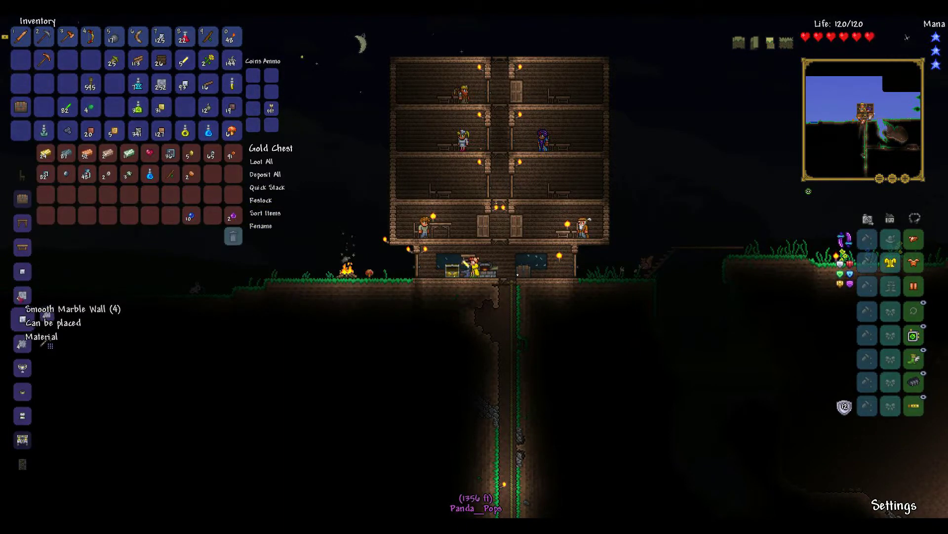
scroll(20, 296, up, 2)
click(24, 321)
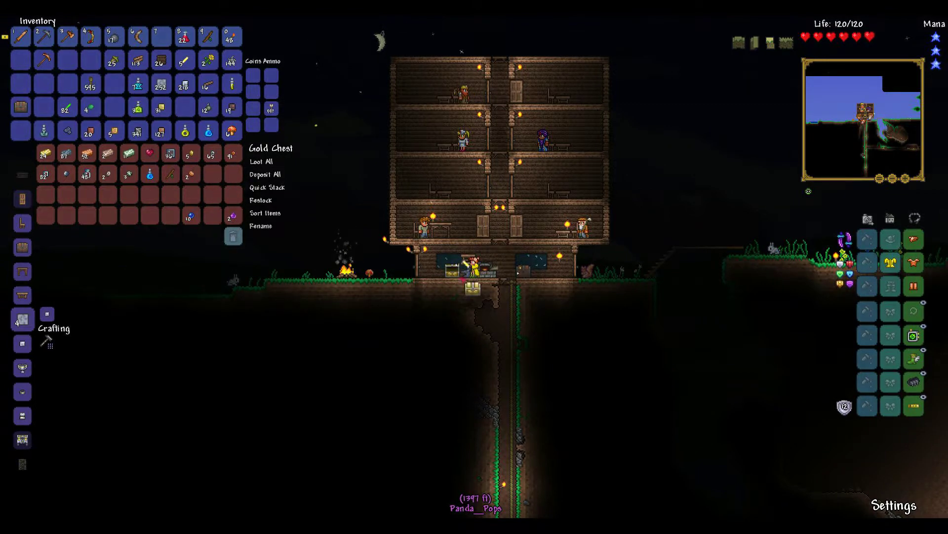
key(d)
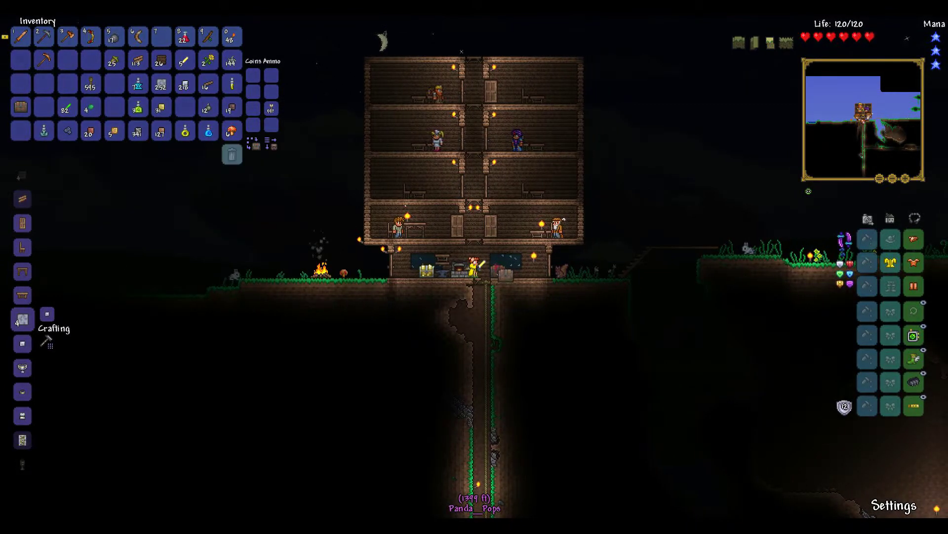
- Move the Mining and Recall Potions between the plain chest and inventory slots
right_click(498, 279)
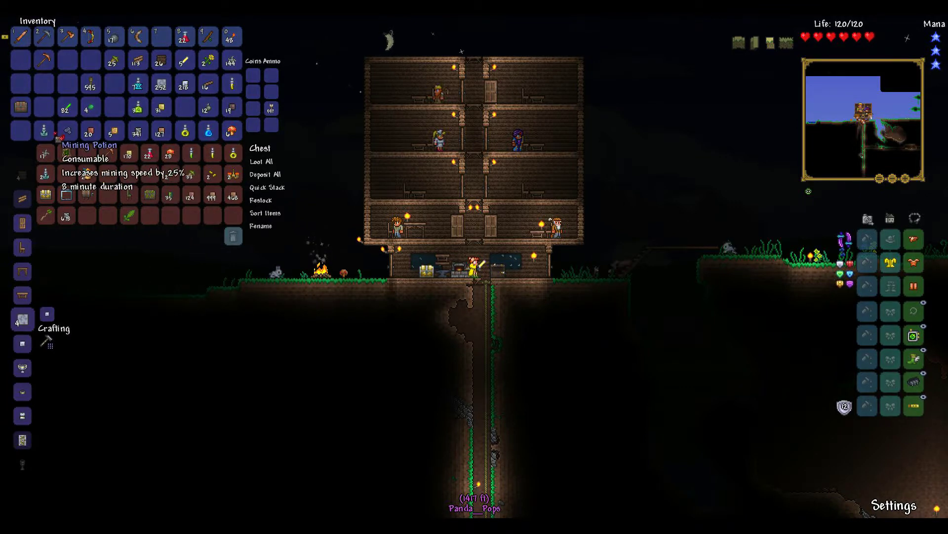
shift+click(48, 137)
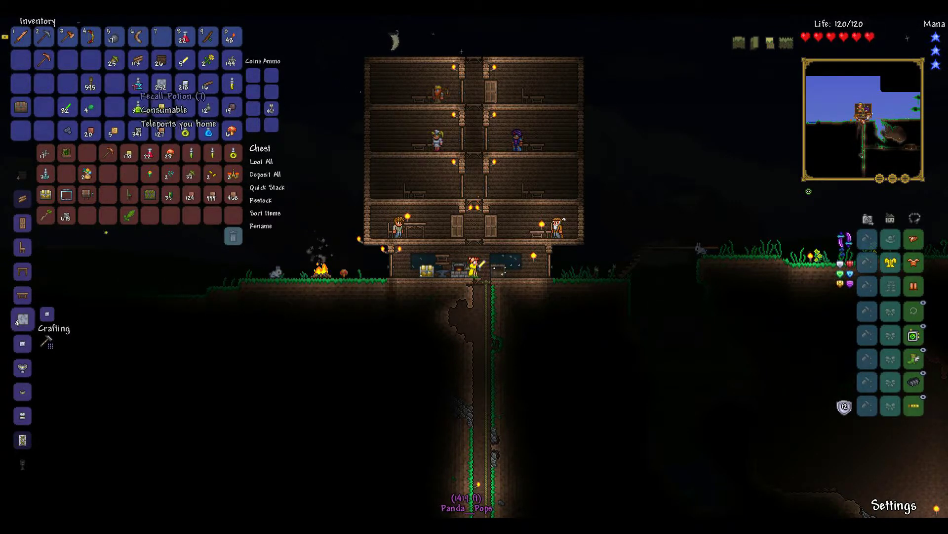
click(148, 97)
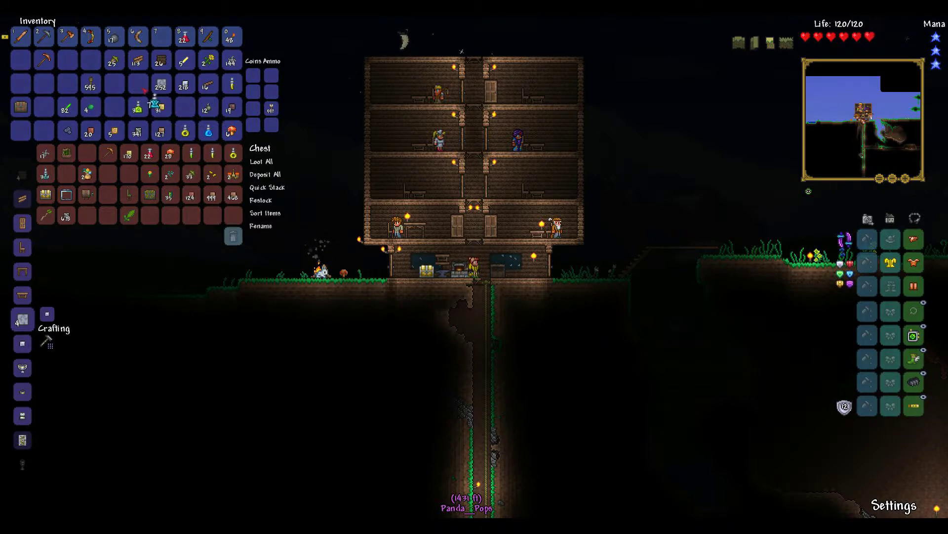
click(144, 91)
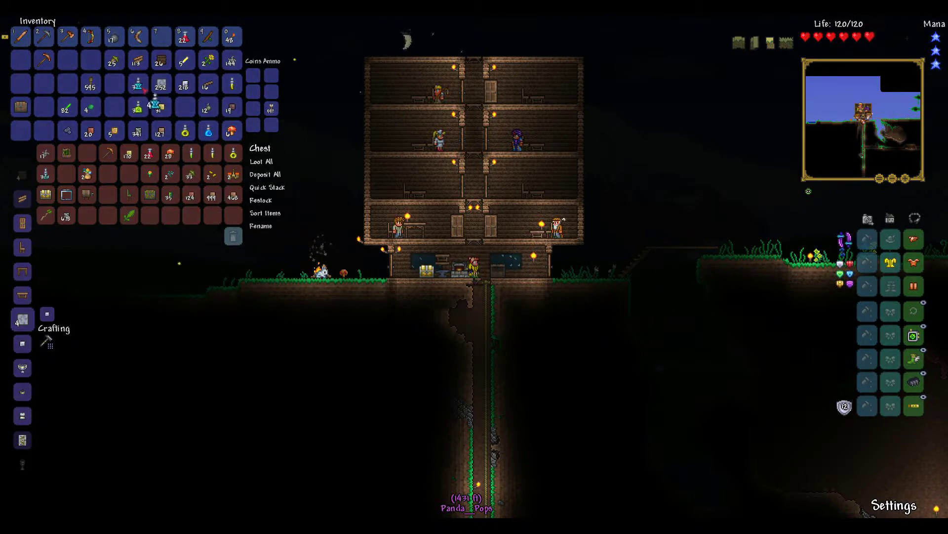
click(133, 183)
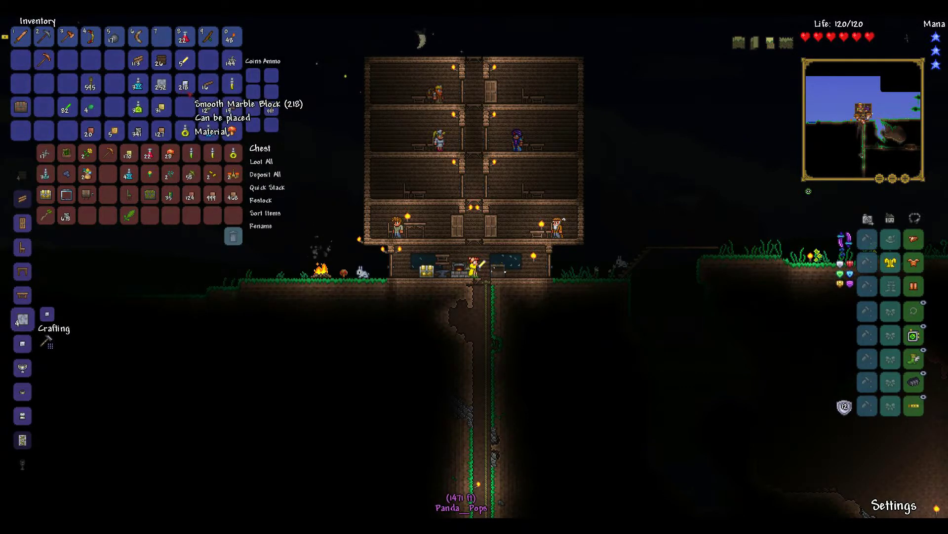
- Start down the shaft and move the 595-stack of rope into the hotbar
key(Escape)
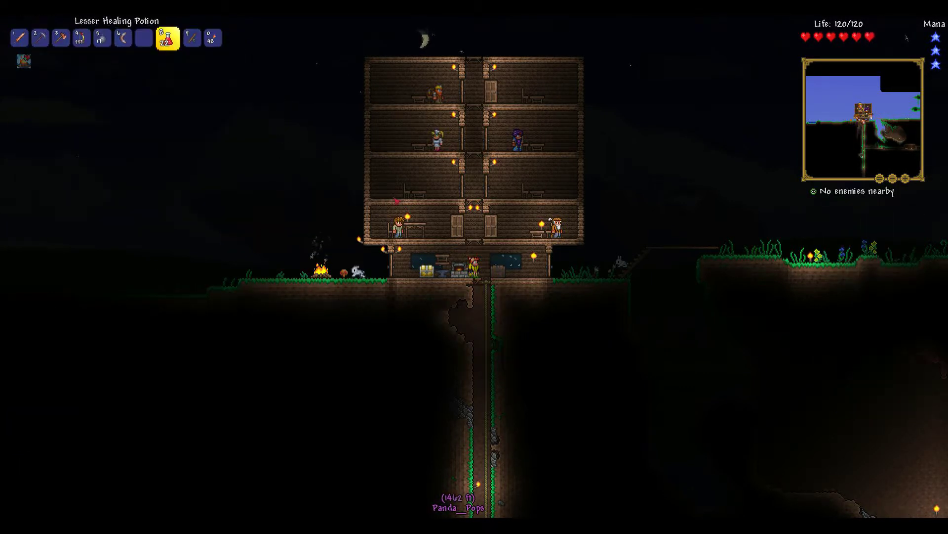
key(s)
key(s)
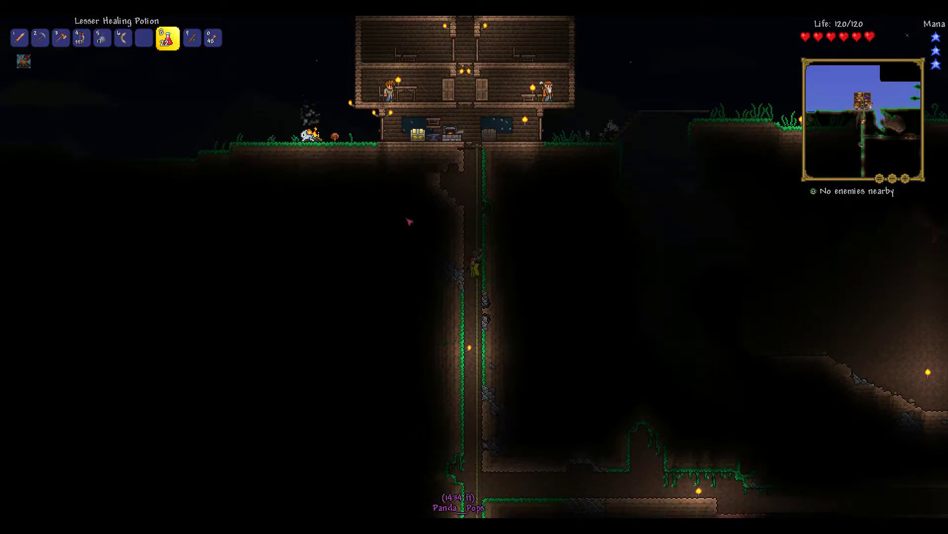
key(Escape)
click(99, 86)
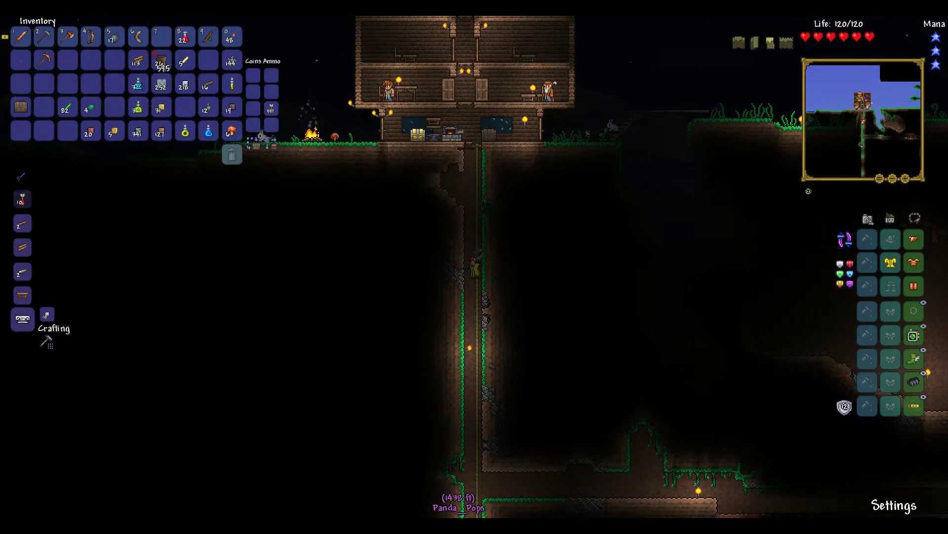
key(Escape)
- Lay rope further down the shaft and climb down through the stone
key(7)
key(s)
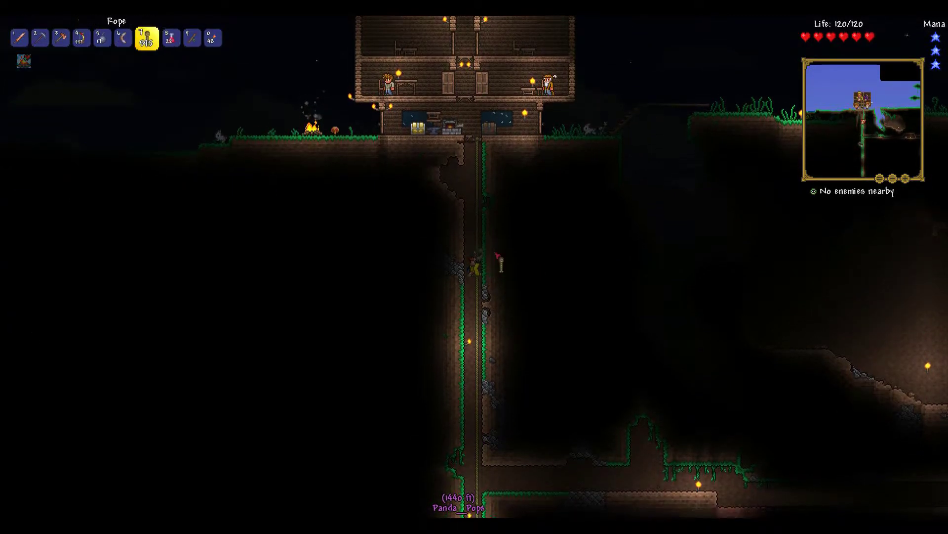
key(s)
click(479, 285)
key(w)
key(w)
key(w)
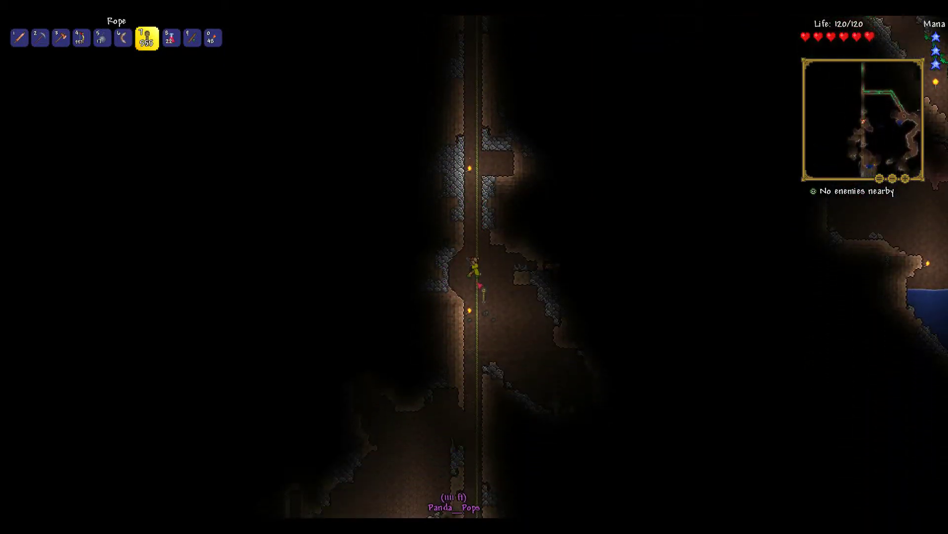
key(w)
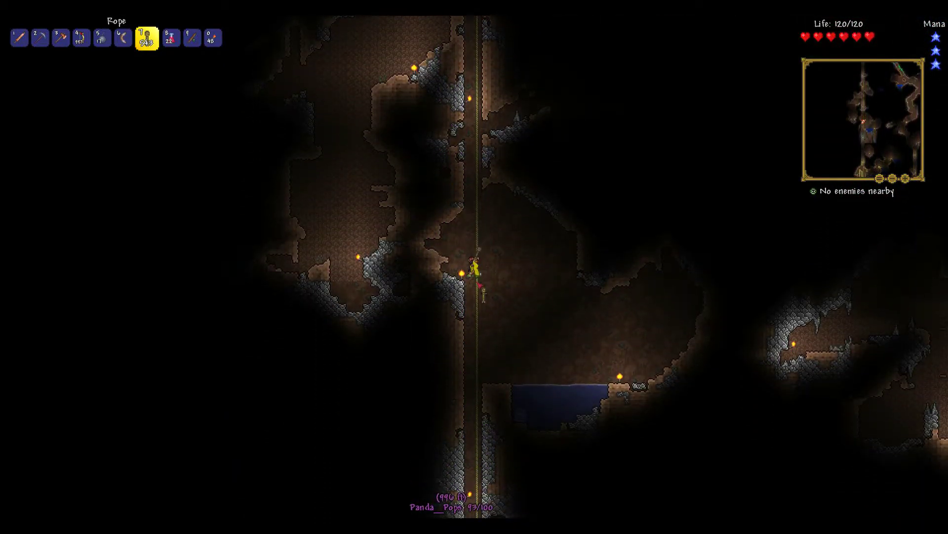
key(w)
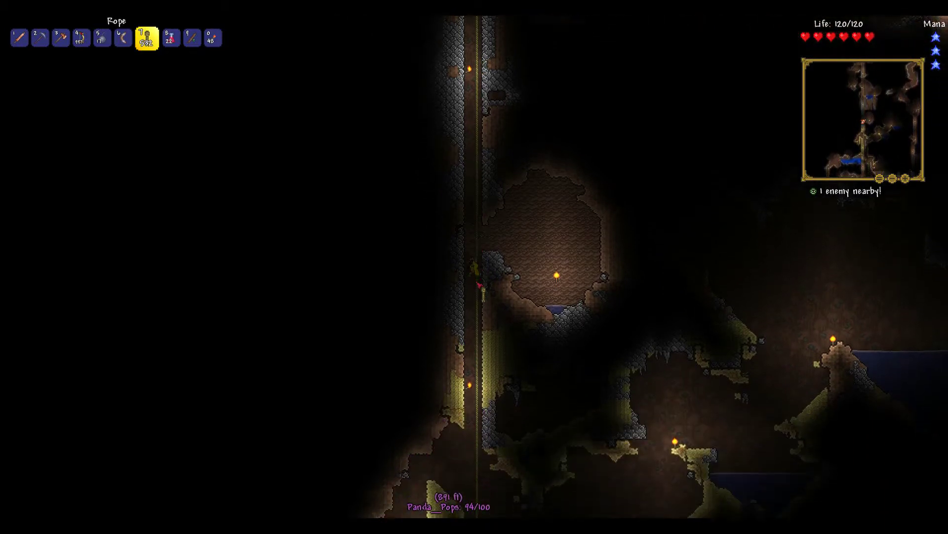
key(w)
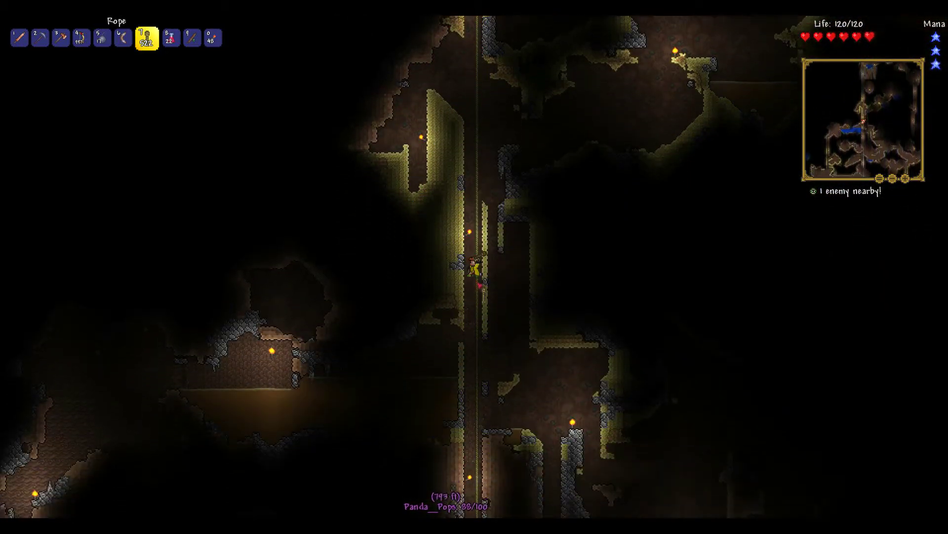
- Descend the rope past the underground water to the cavern floor
key(s)
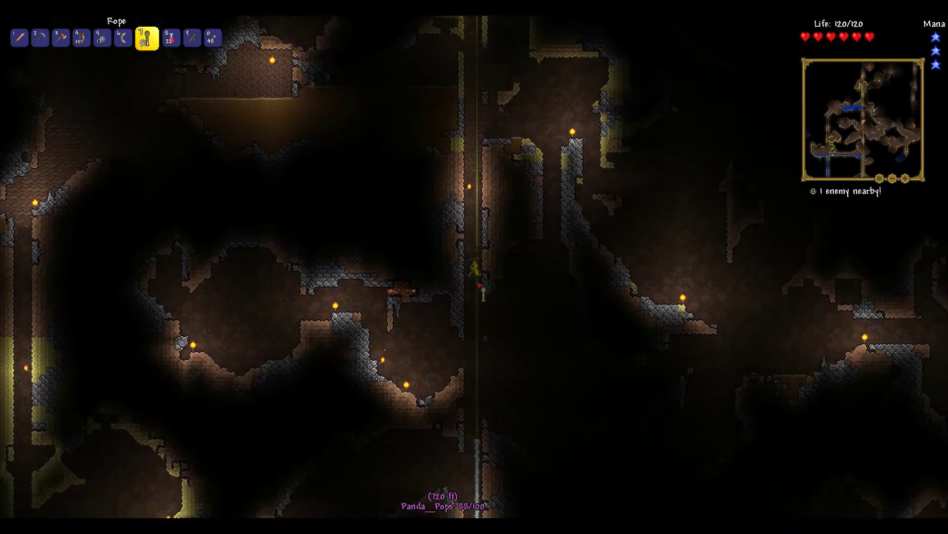
key(s)
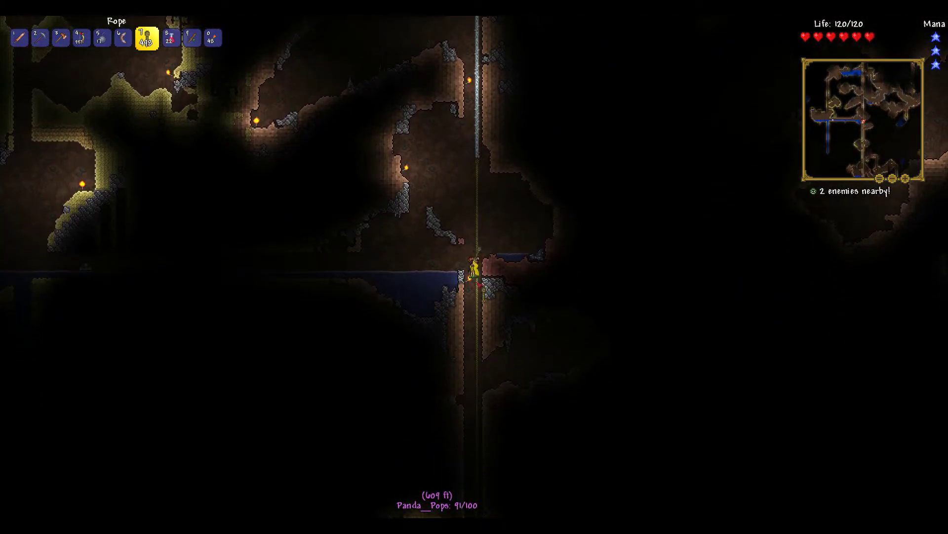
key(s)
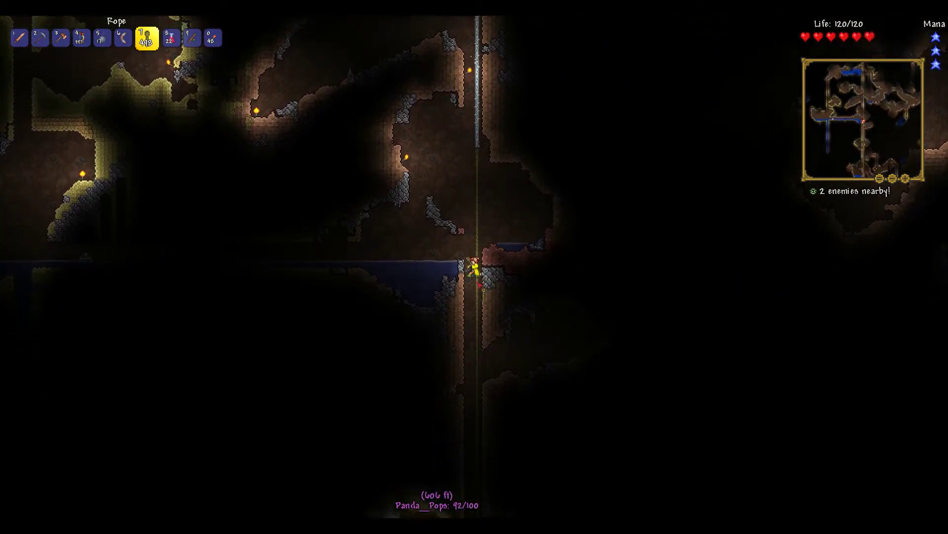
key(s)
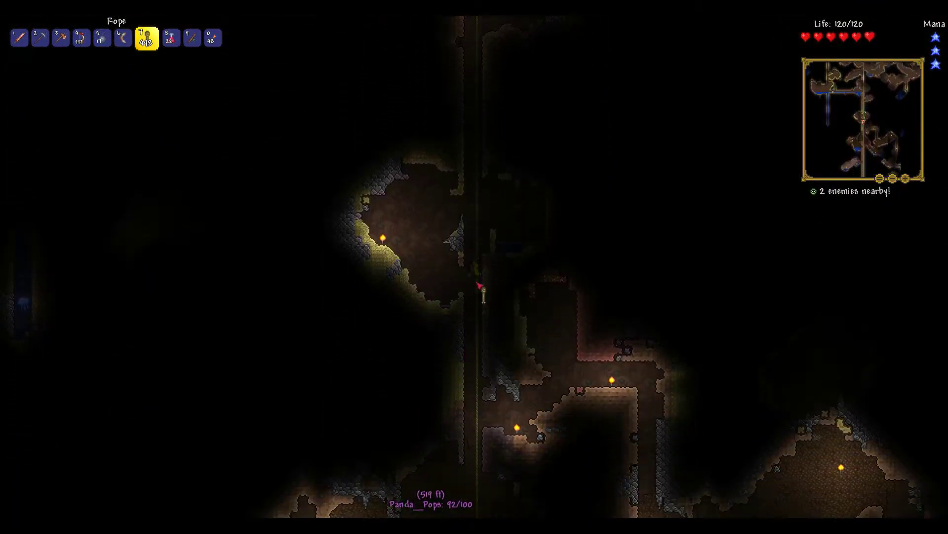
key(s)
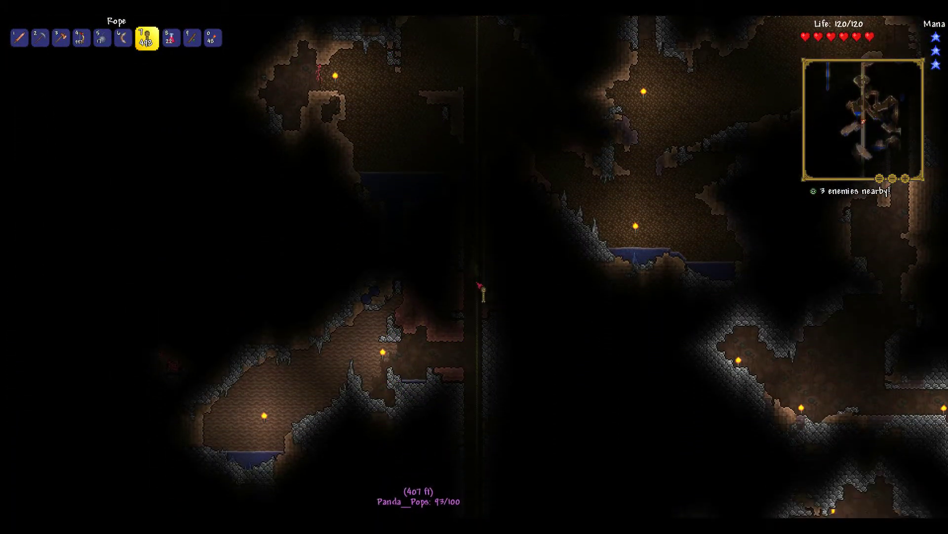
key(s)
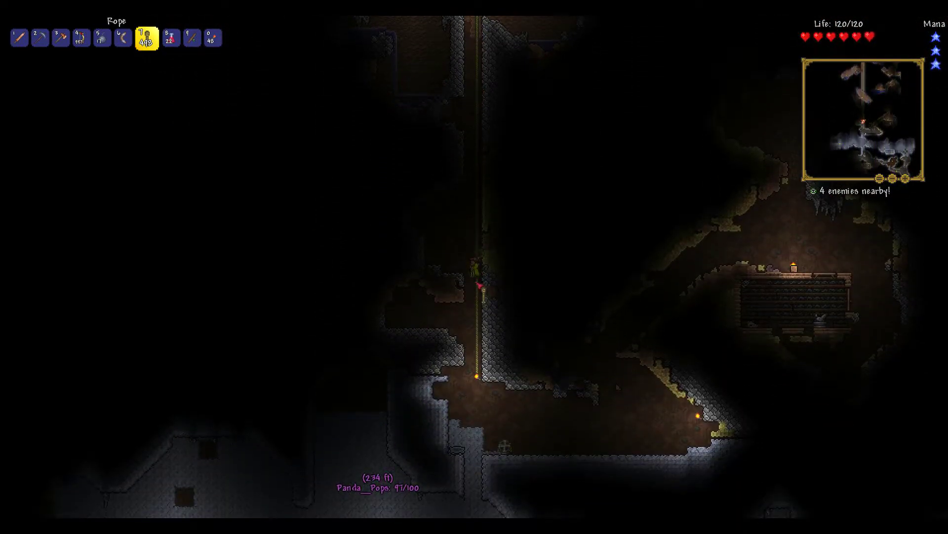
key(s)
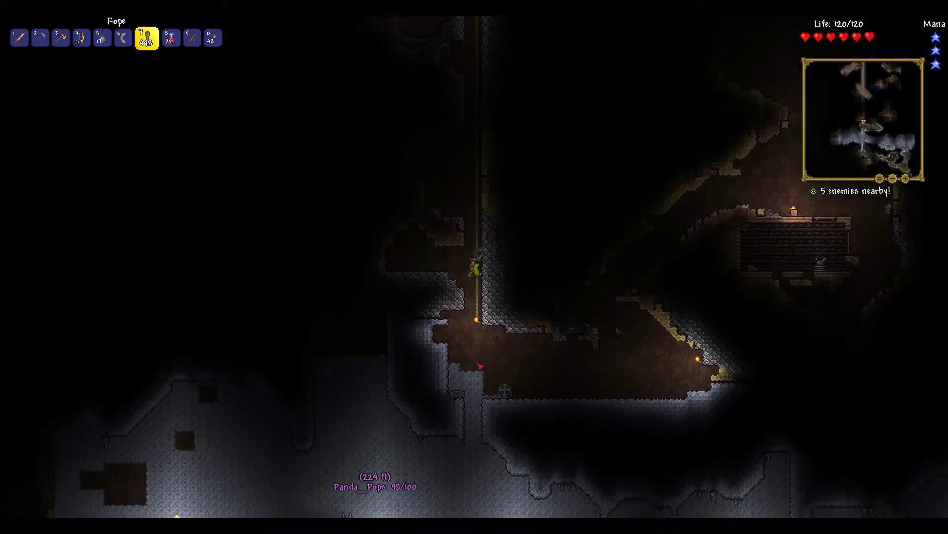
key(0)
key(s)
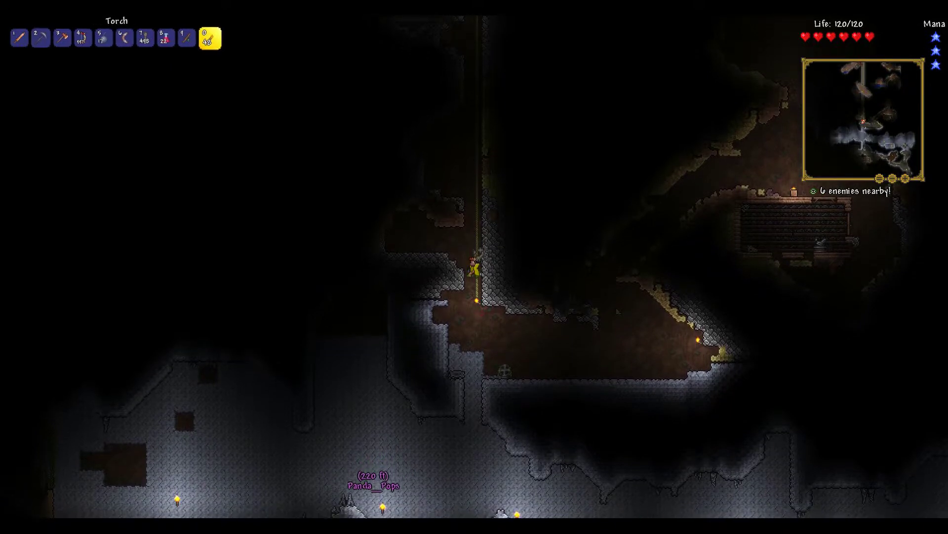
- Lay more rope below, place a torch beside the shaft, and climb down
key(2)
key(7)
click(481, 273)
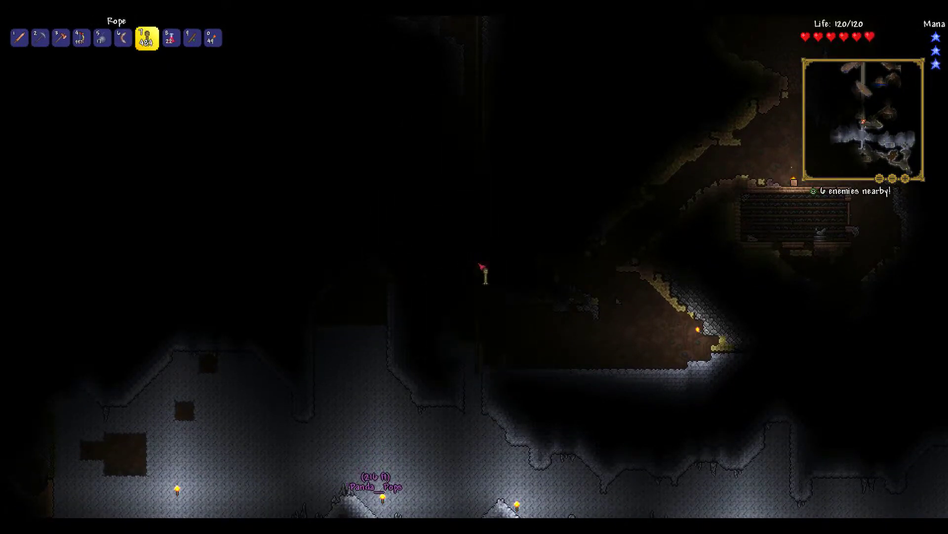
key(2)
key(0)
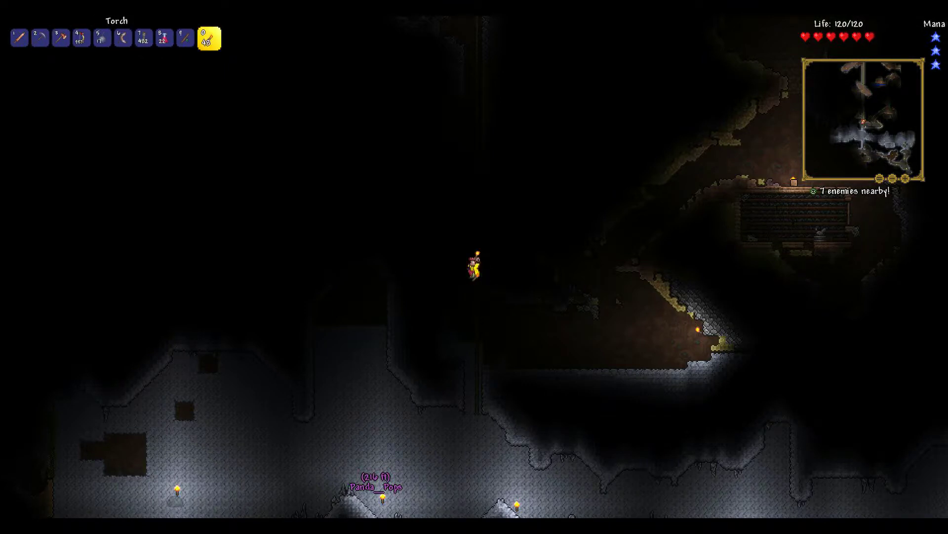
click(477, 267)
key(2)
key(7)
key(s)
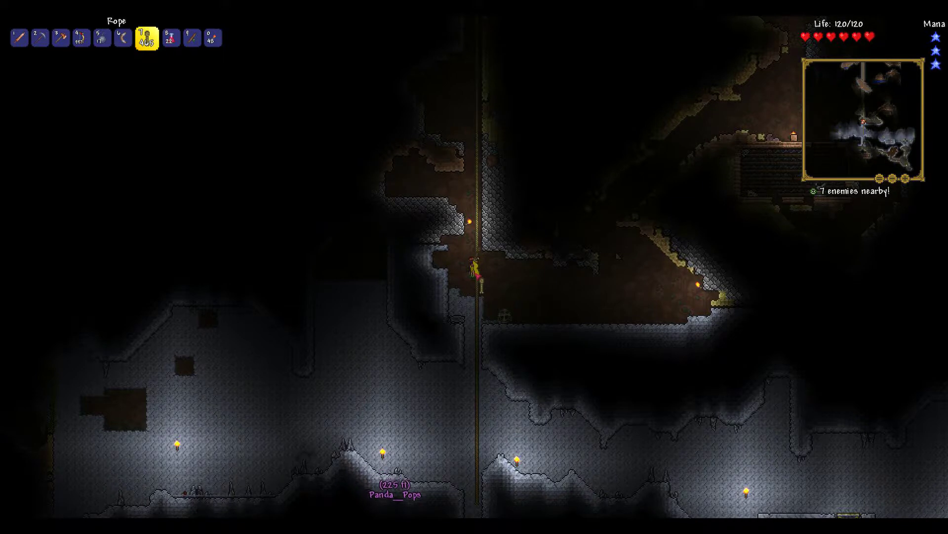
key(s)
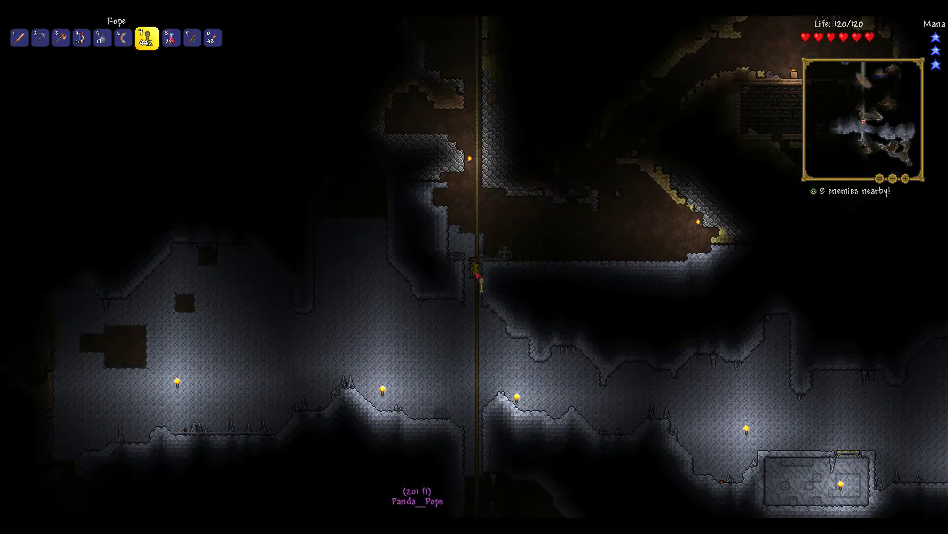
key(s)
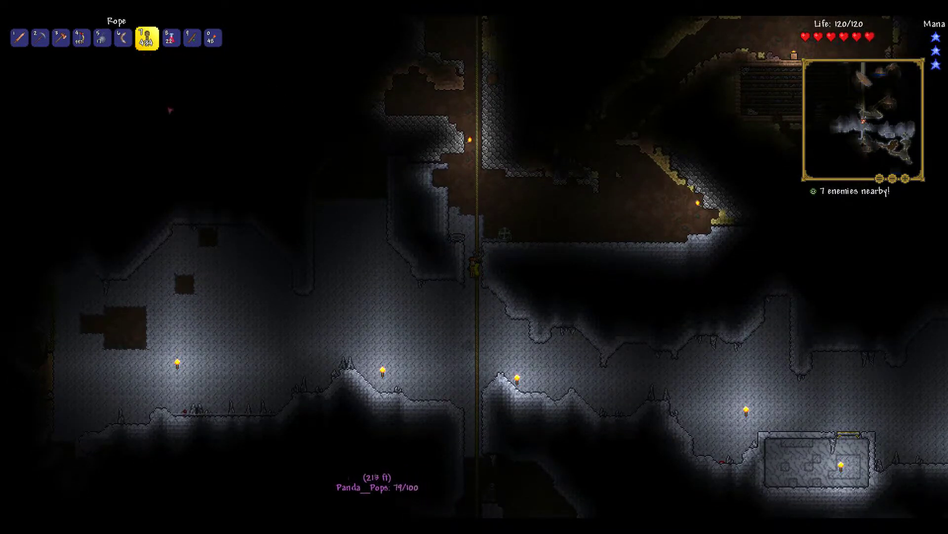
scroll(169, 112, down, 2)
scroll(170, 111, down, 3)
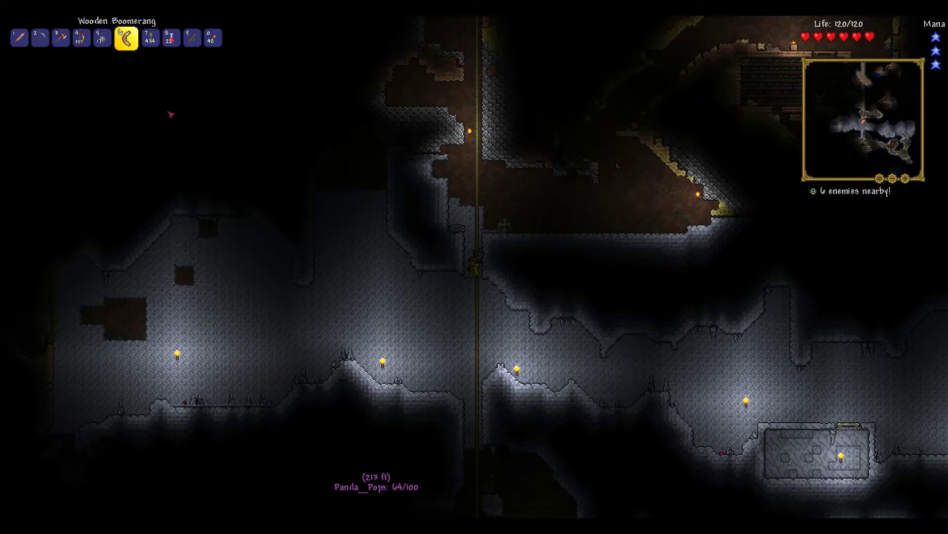
scroll(170, 114, up, 3)
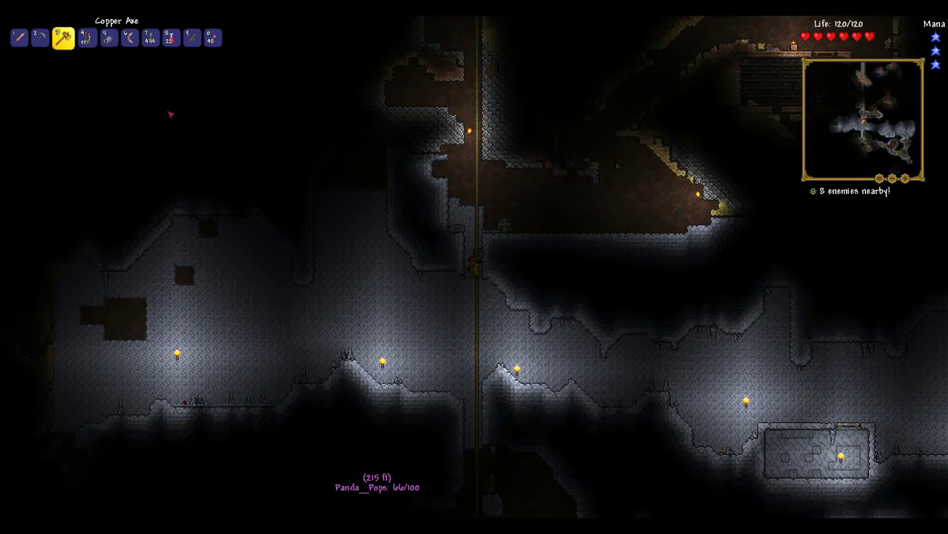
- Slide past the lower wooden room, equip the Lead Pickaxe, and walk over the dropped coins
key(s)
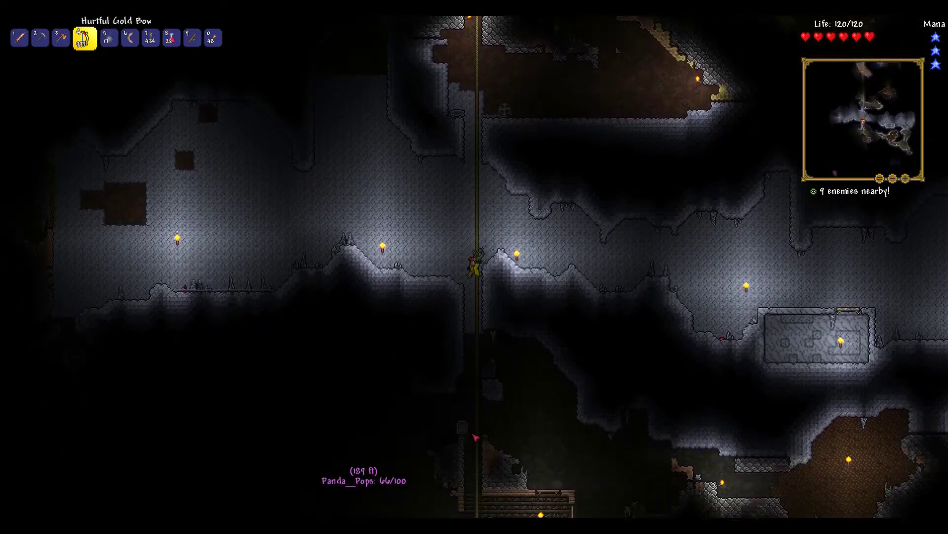
key(s)
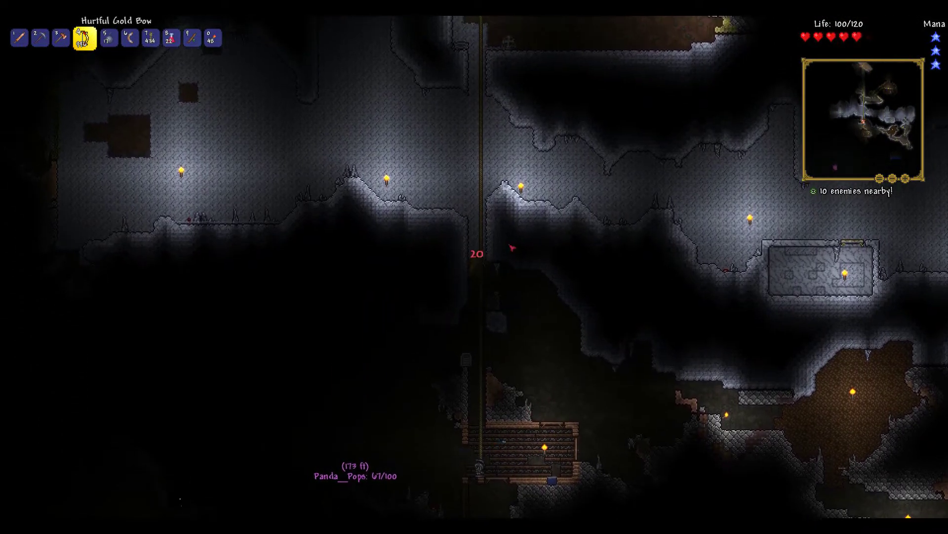
key(s)
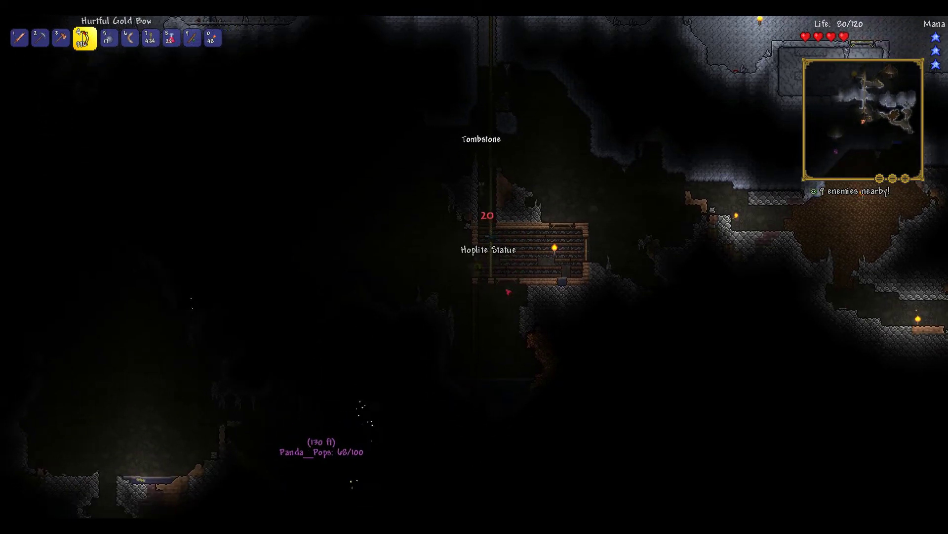
key(w)
key(2)
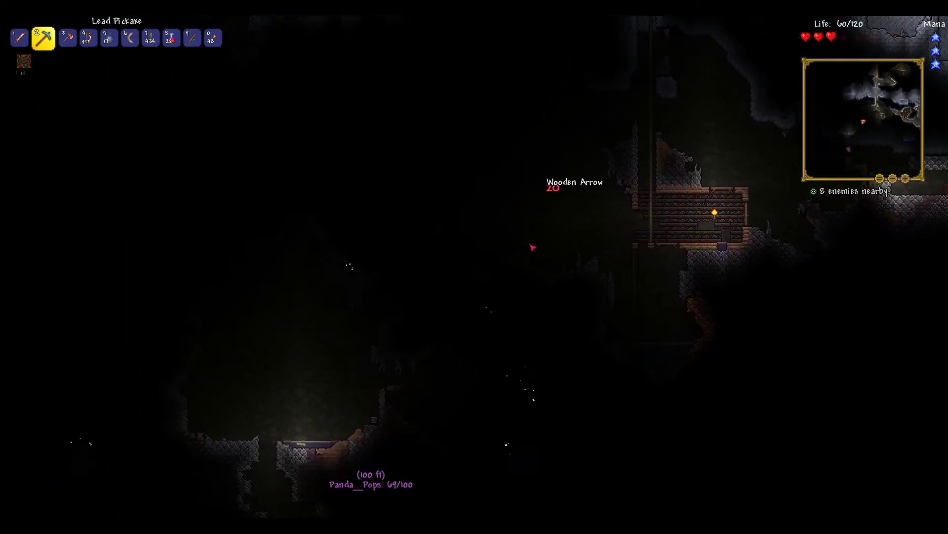
key(a)
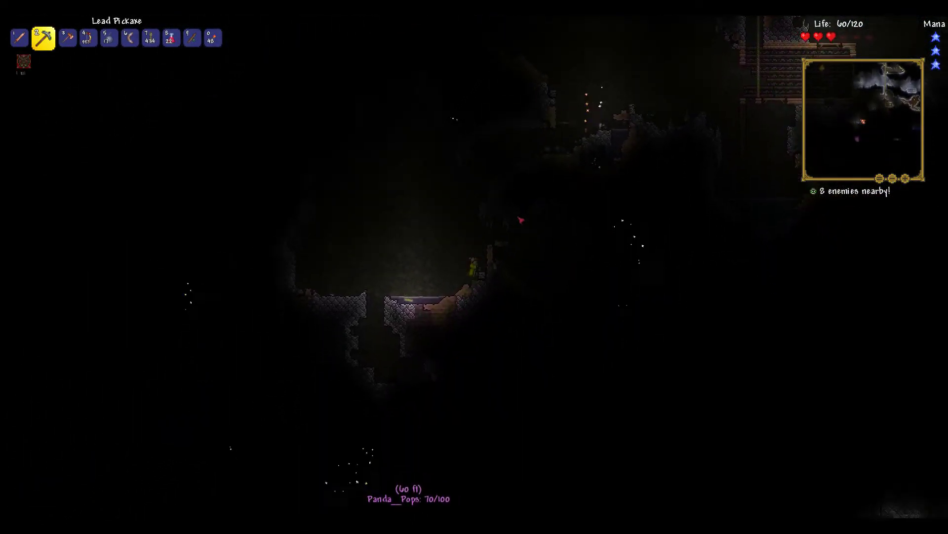
key(s)
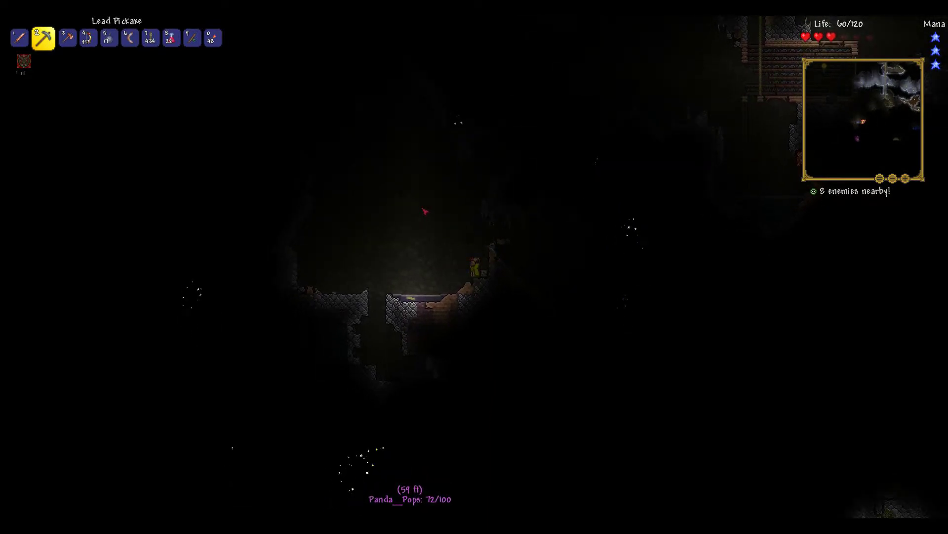
key(a)
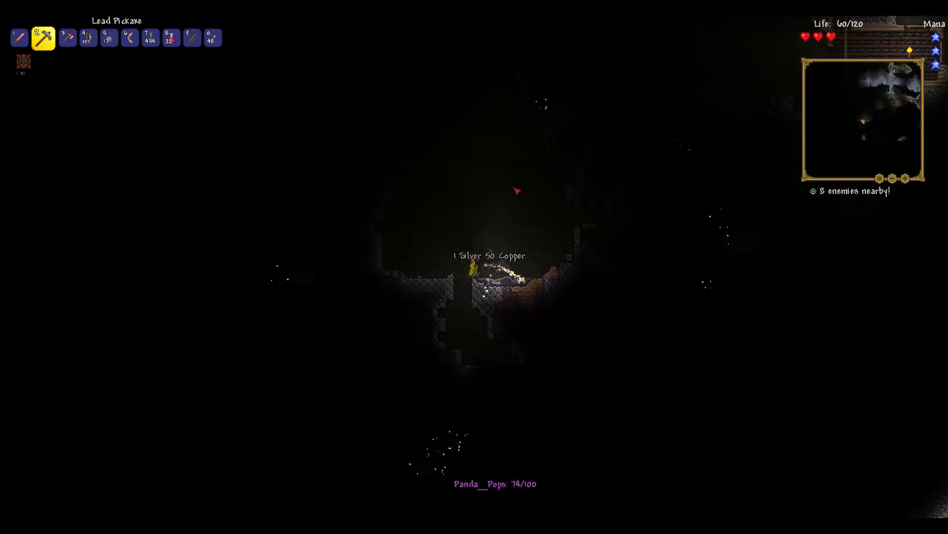
key(d)
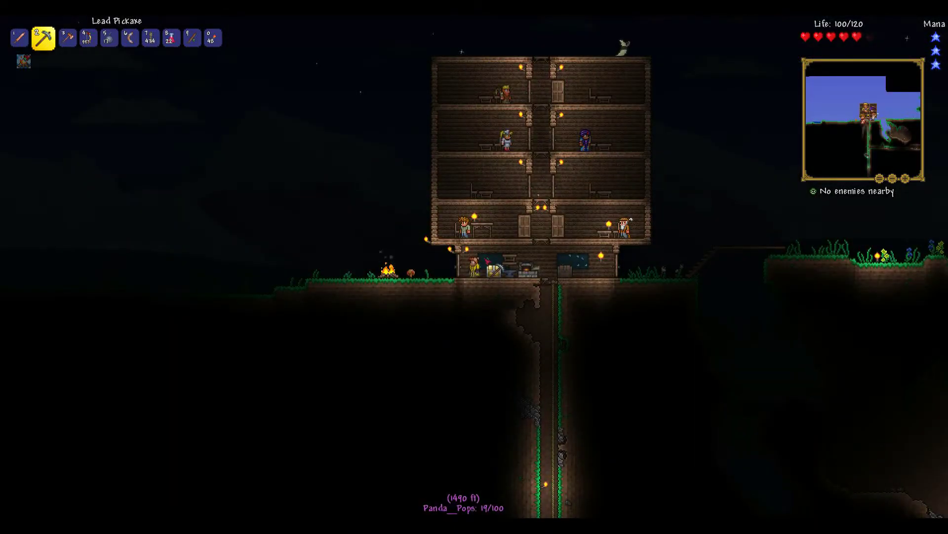
- Enter the shaft, climb up to a ledge, and walk along it collecting blocks
key(d)
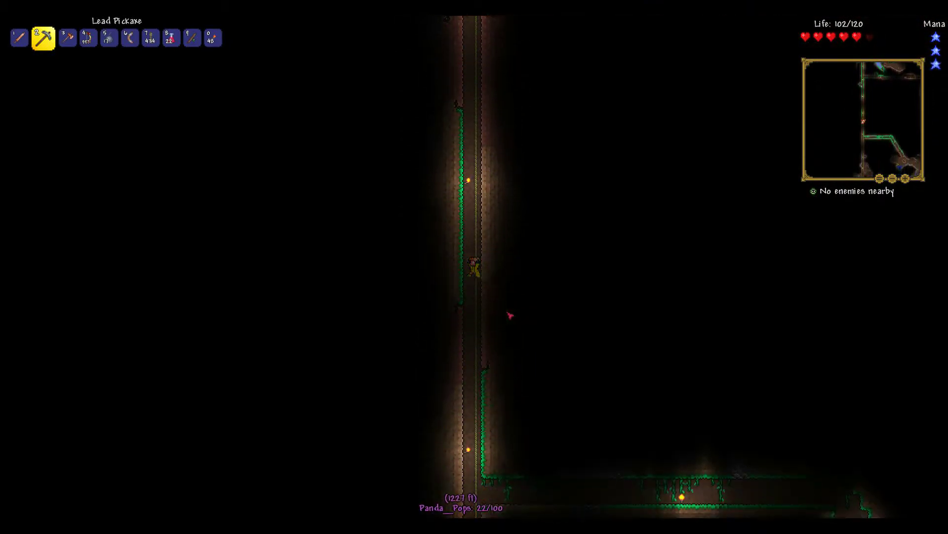
scroll(512, 315, down, 5)
scroll(516, 314, up, 1)
scroll(522, 314, up, 1)
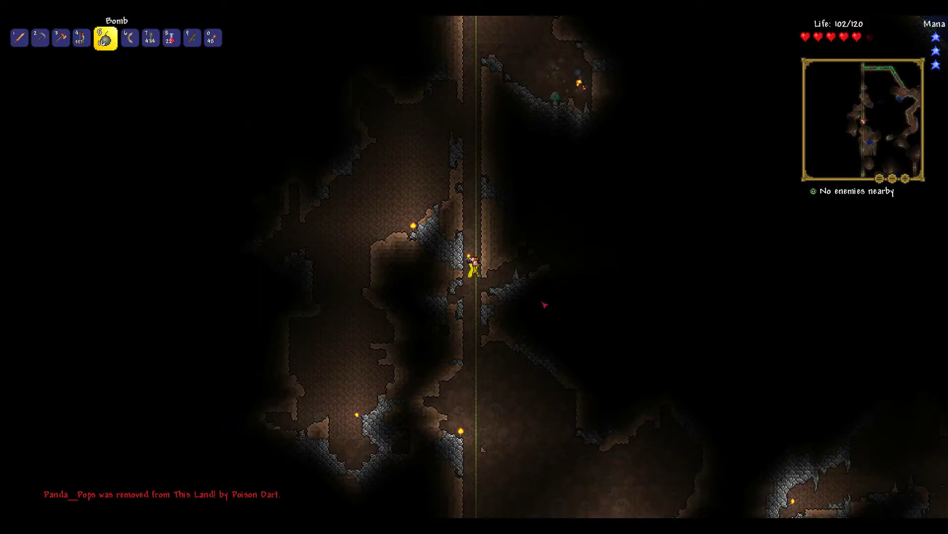
key(s)
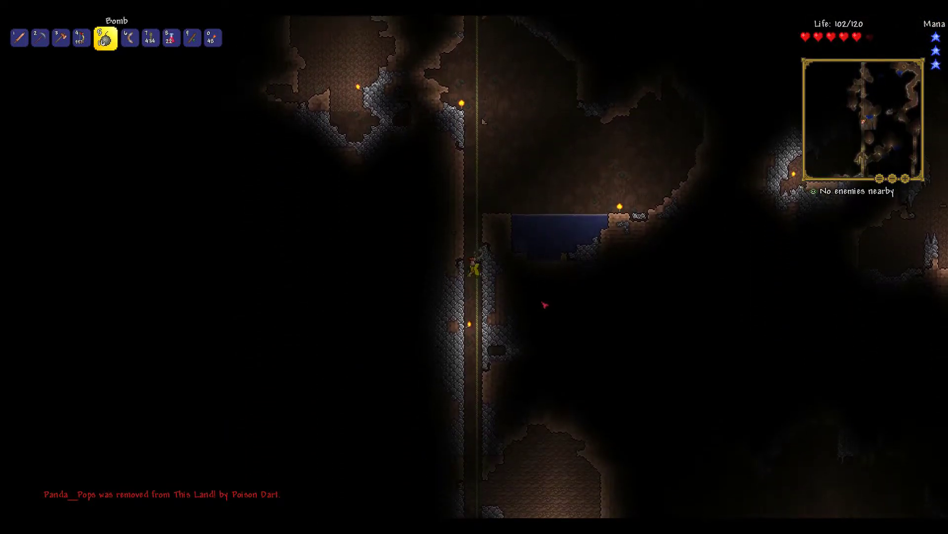
key(w)
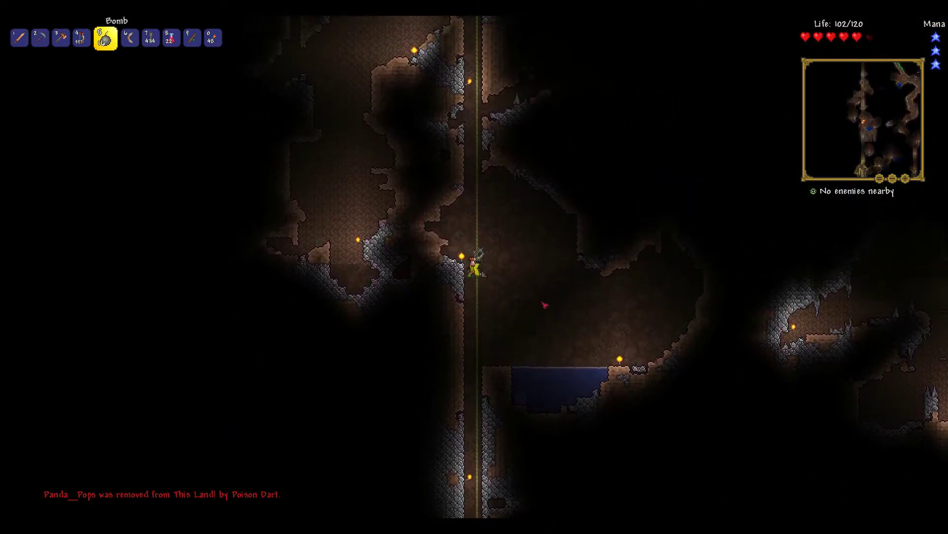
key(w)
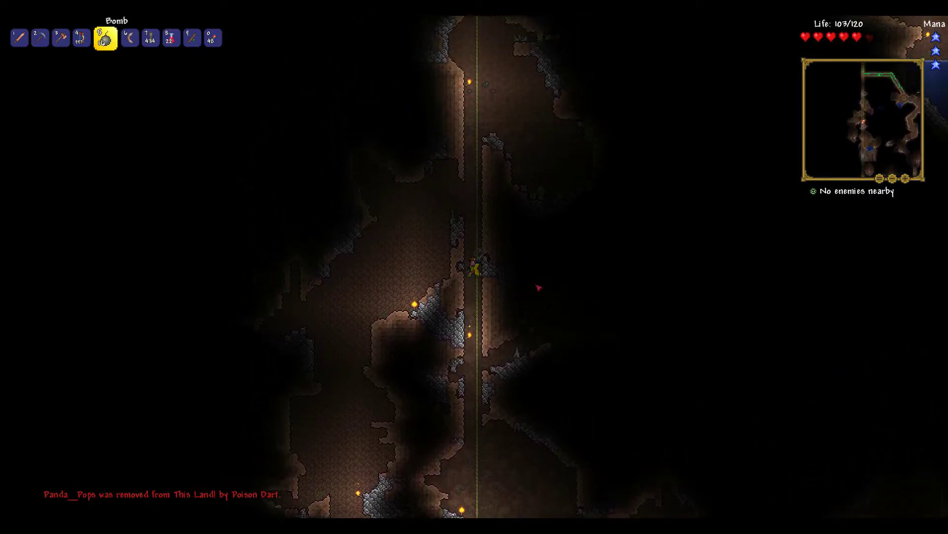
key(9)
key(0)
key(d)
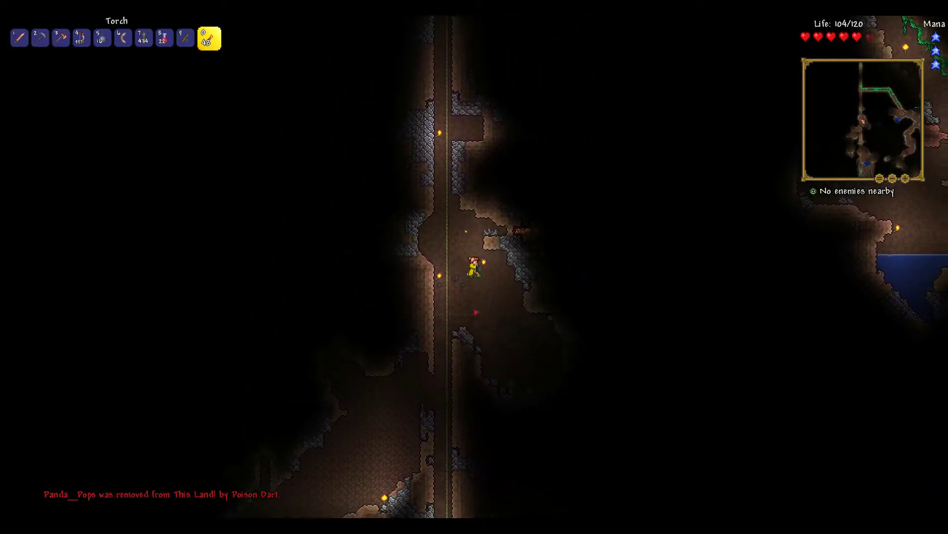
key(d)
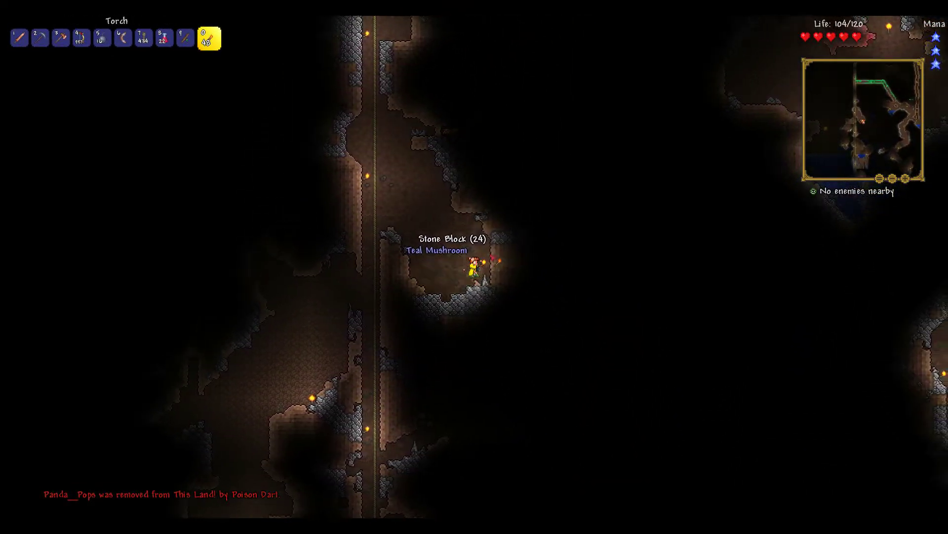
key(a)
key(w)
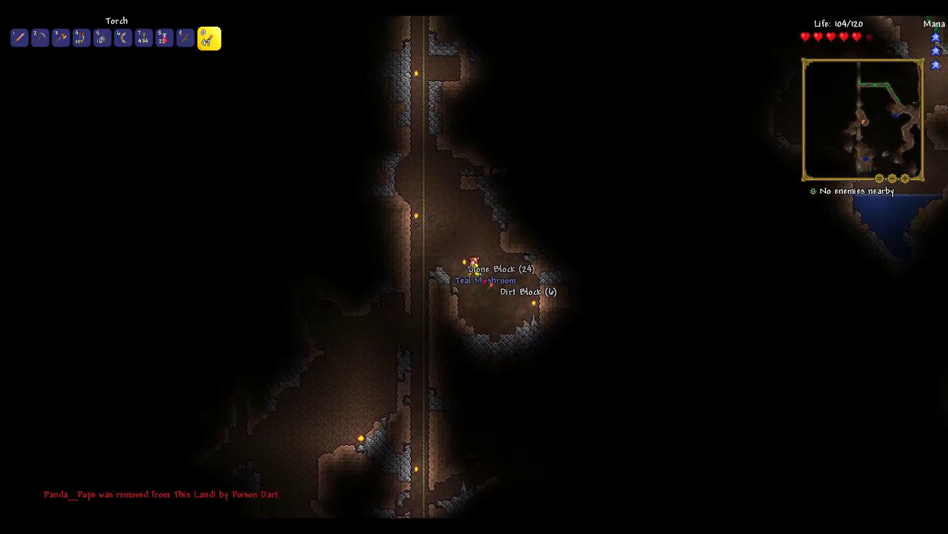
key(w)
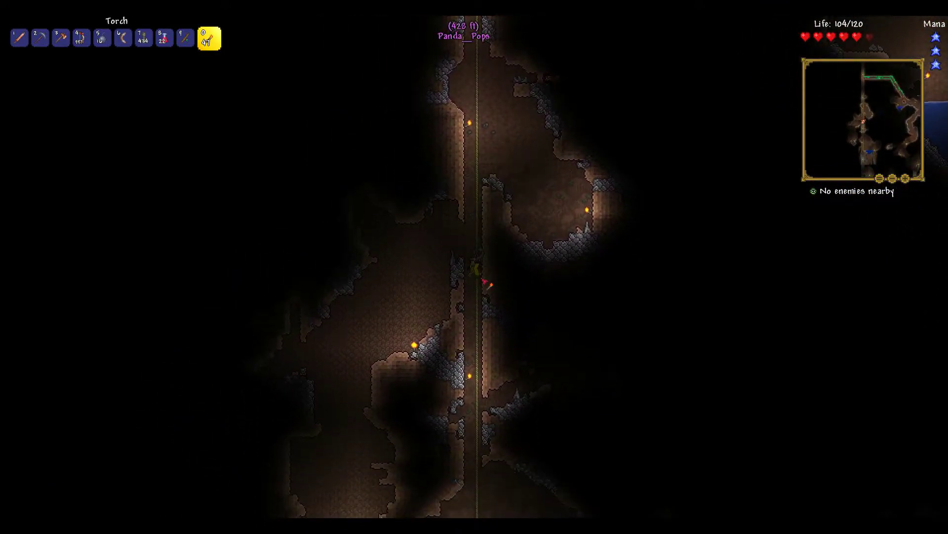
- Slide past the water pool to about 1318 ft, cycling the hotbar to the bombs
key(s)
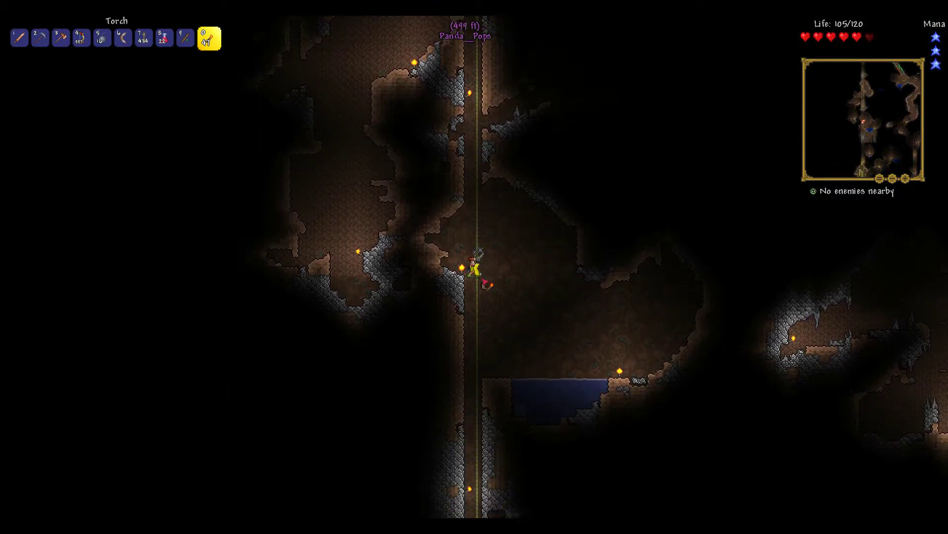
key(s)
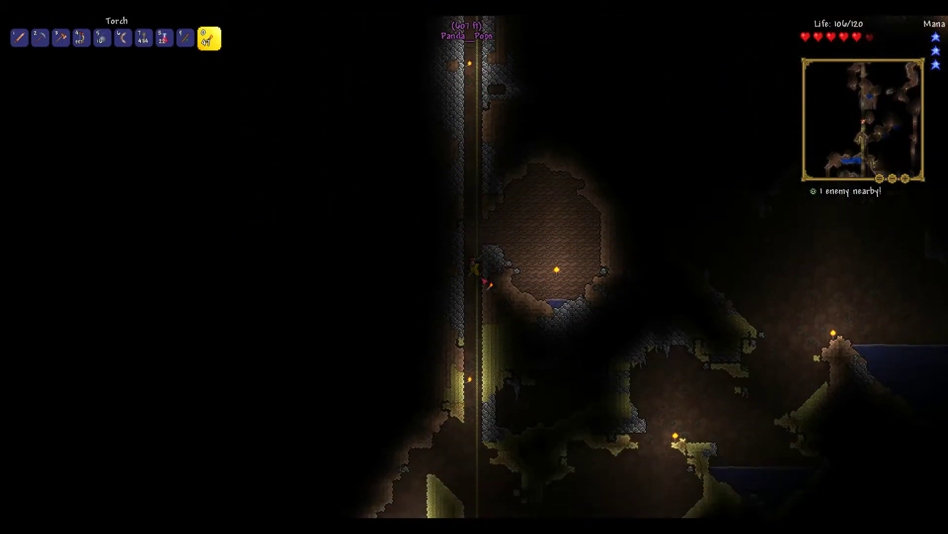
key(s)
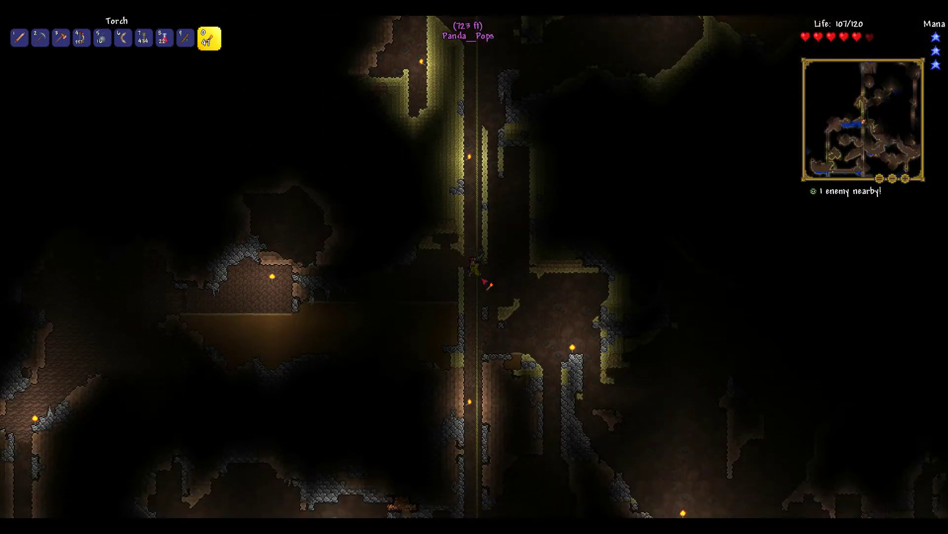
key(s)
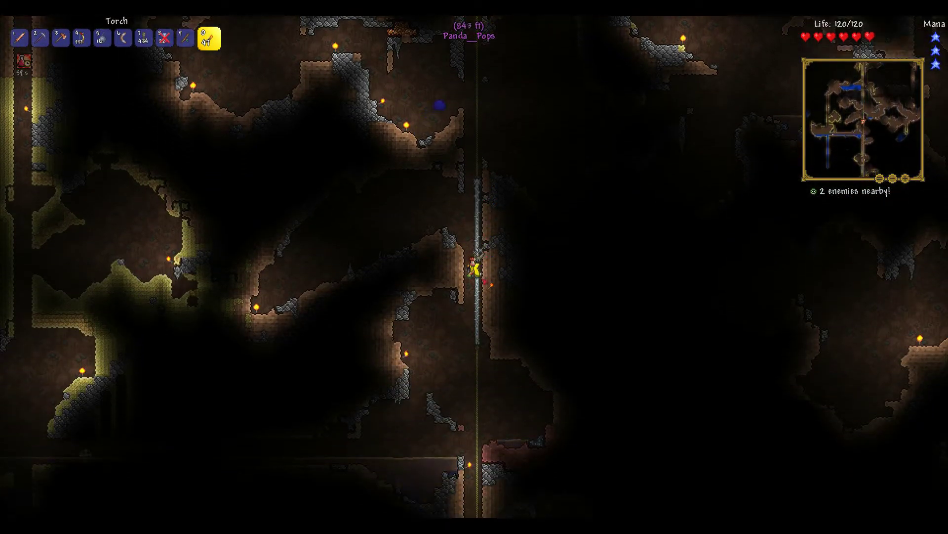
key(s)
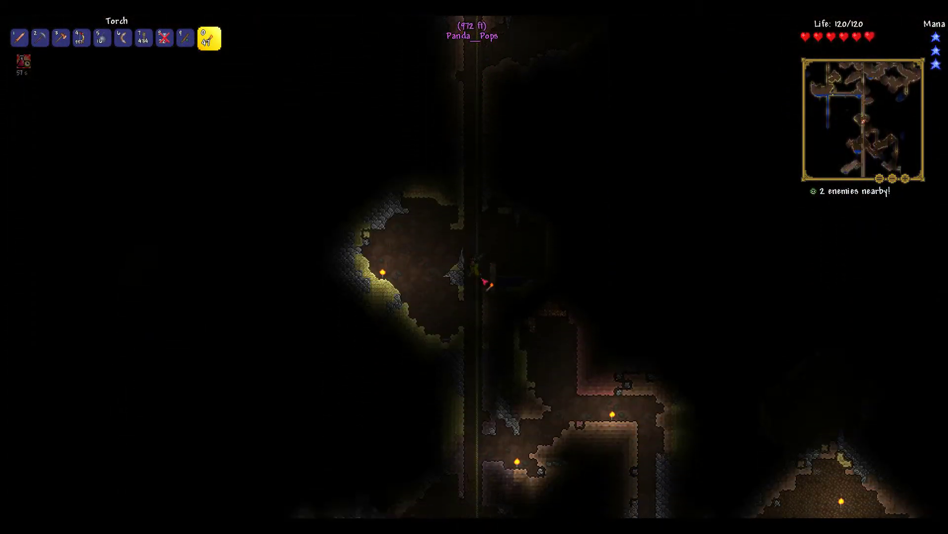
key(s)
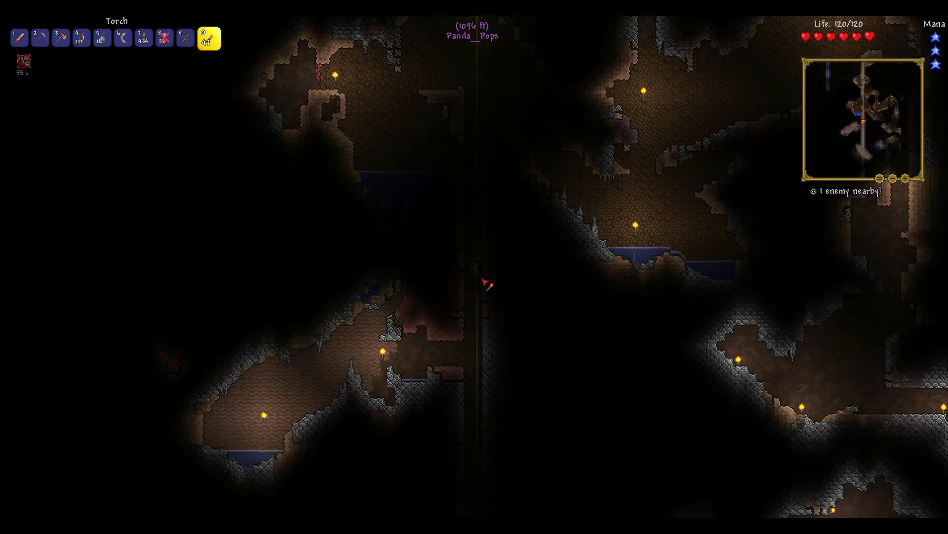
key(s)
key(2)
key(3)
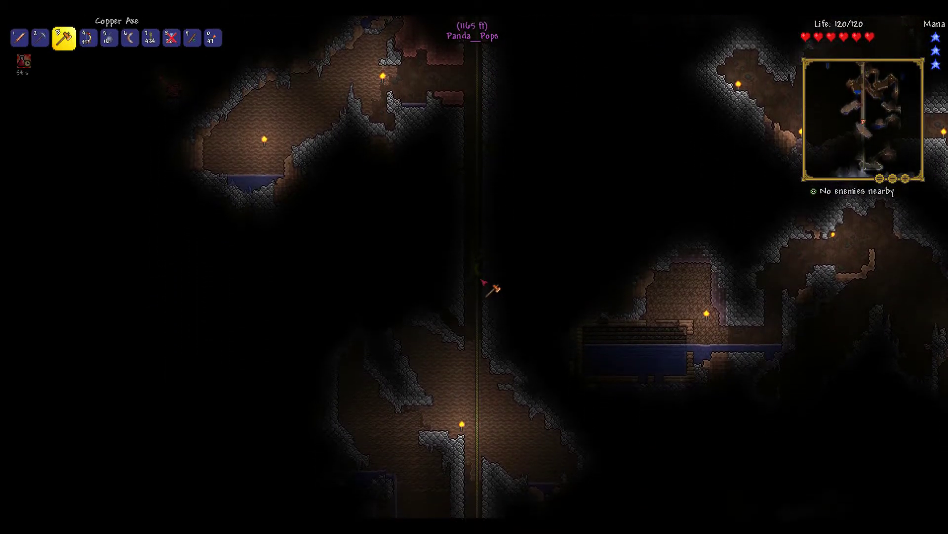
key(s)
key(4)
key(5)
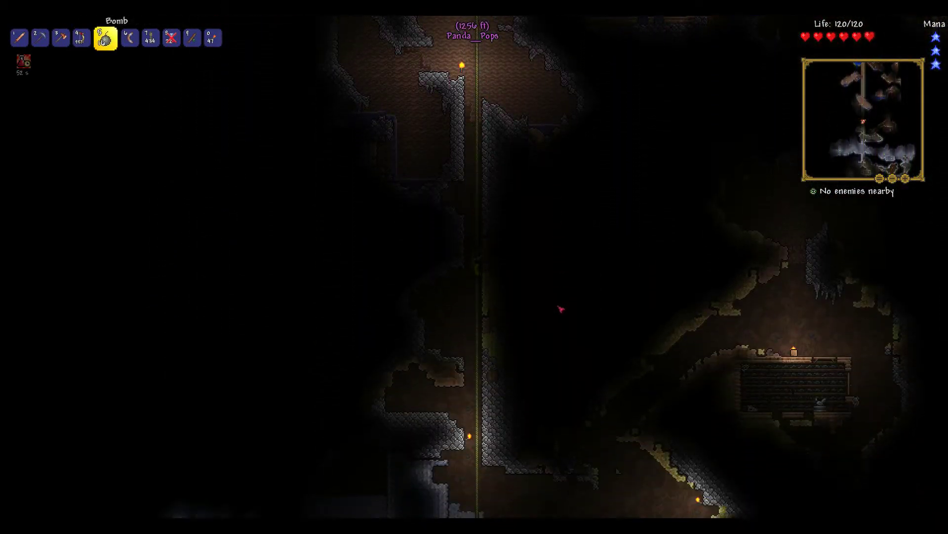
key(s)
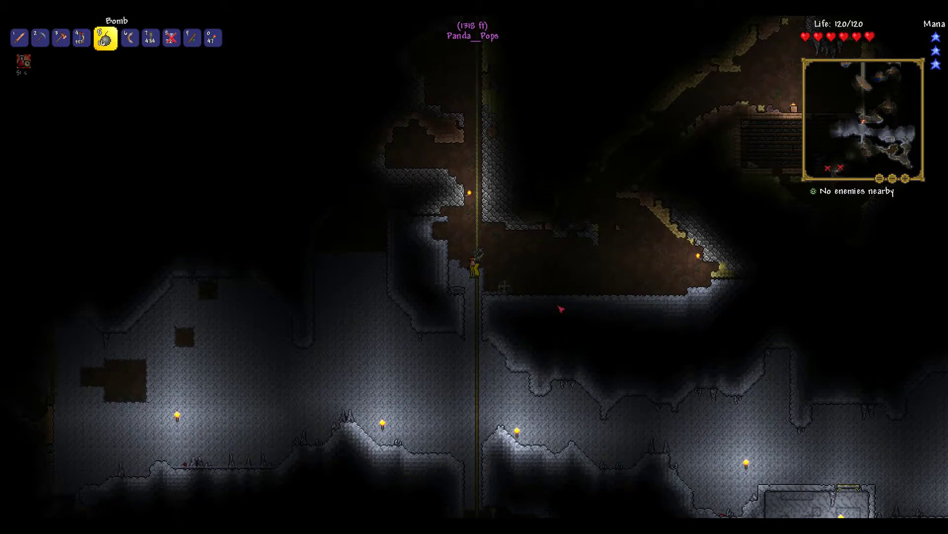
- Step off the rope onto the cave floor and select the sticky bombs
key(d)
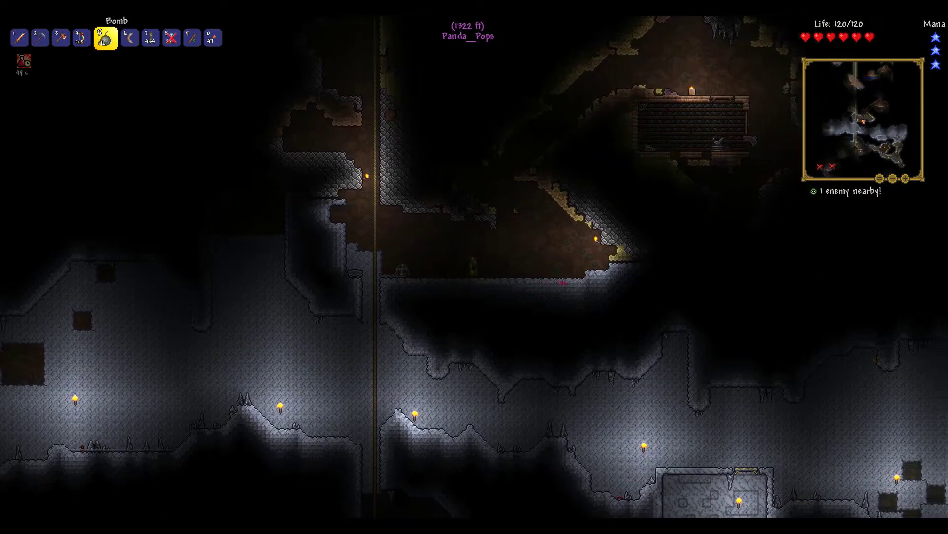
key(Escape)
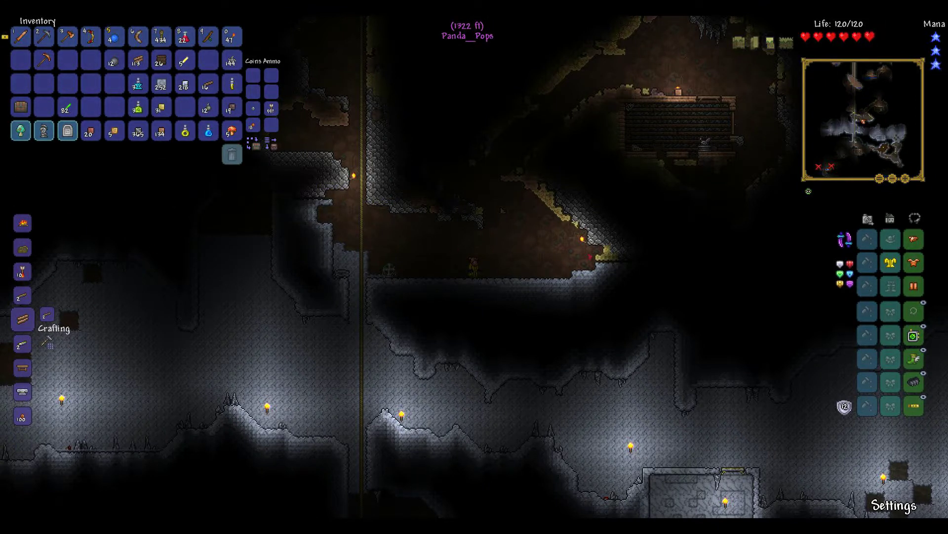
key(5)
key(Escape)
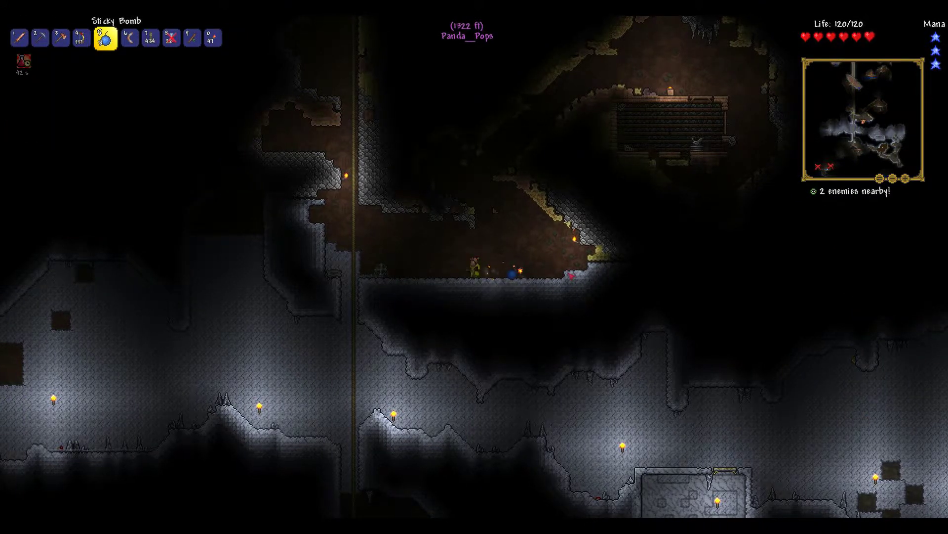
key(a)
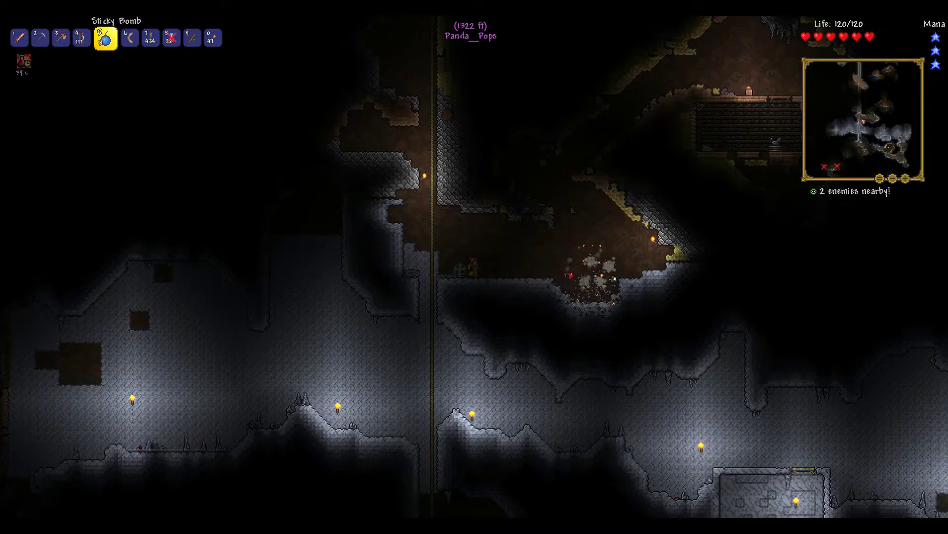
key(d)
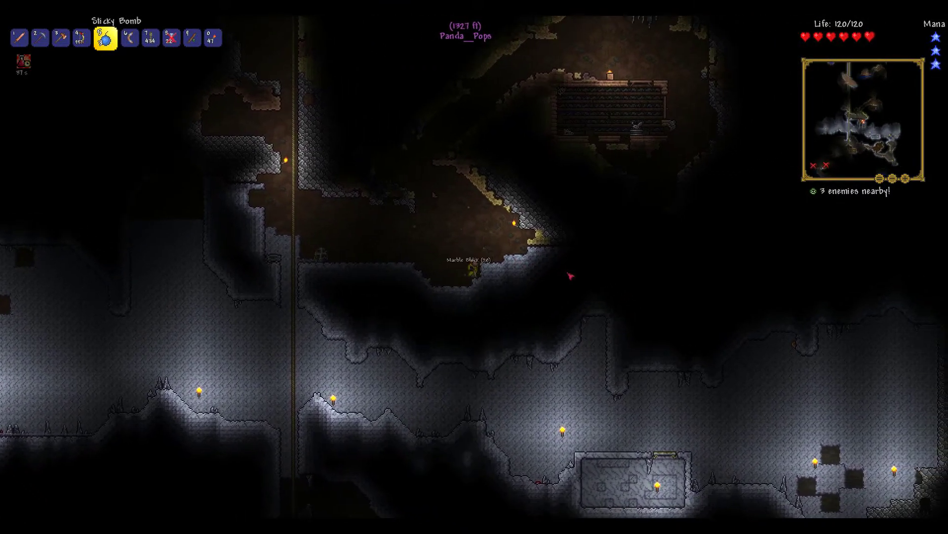
key(a)
- Throw a sticky bomb at the floor and pick up the released marble blocks
click(408, 316)
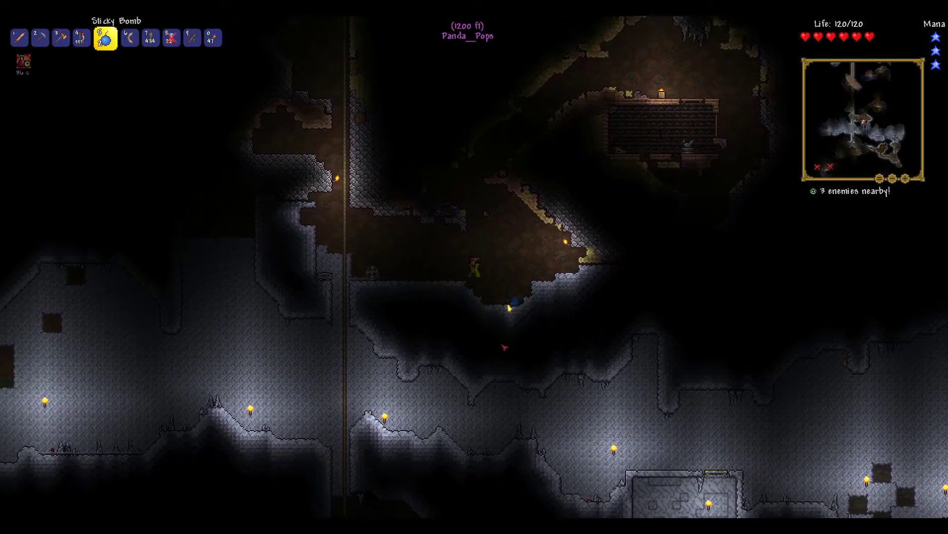
key(a)
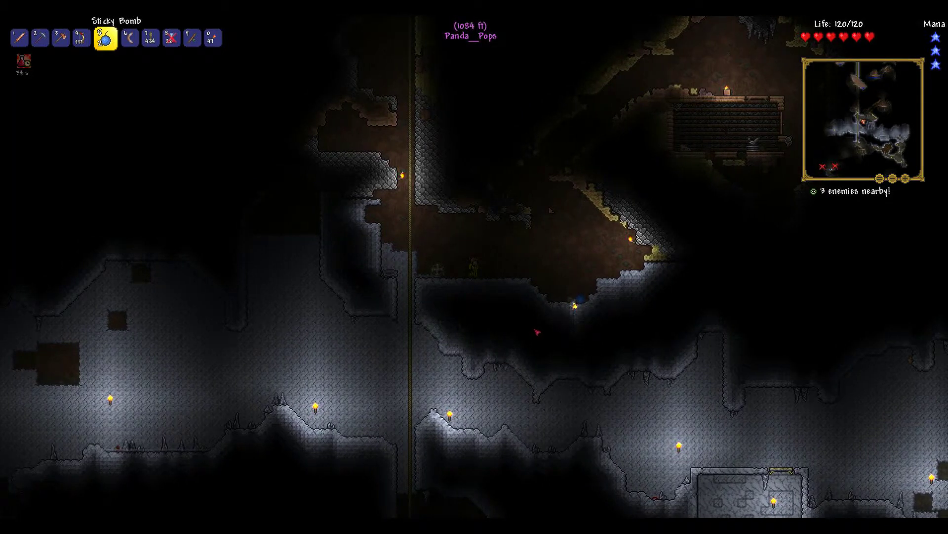
key(d)
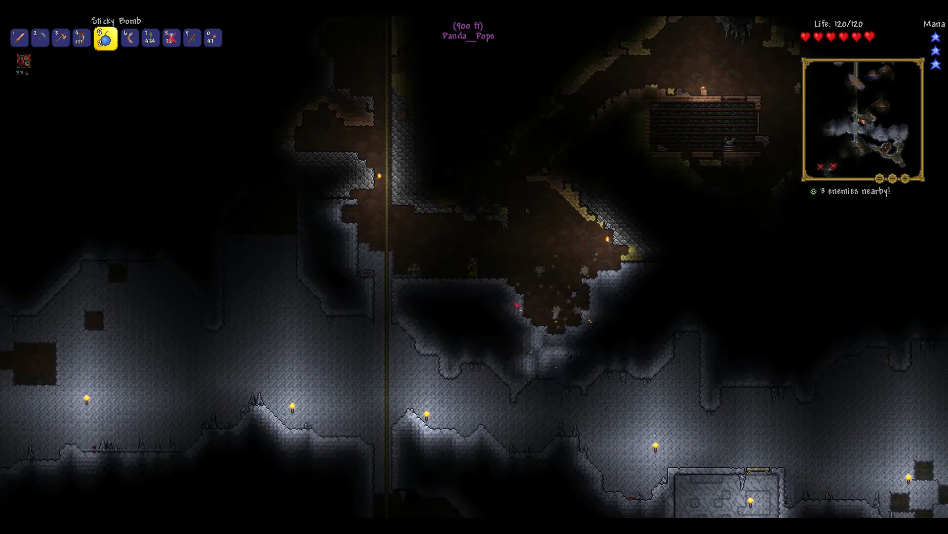
key(d)
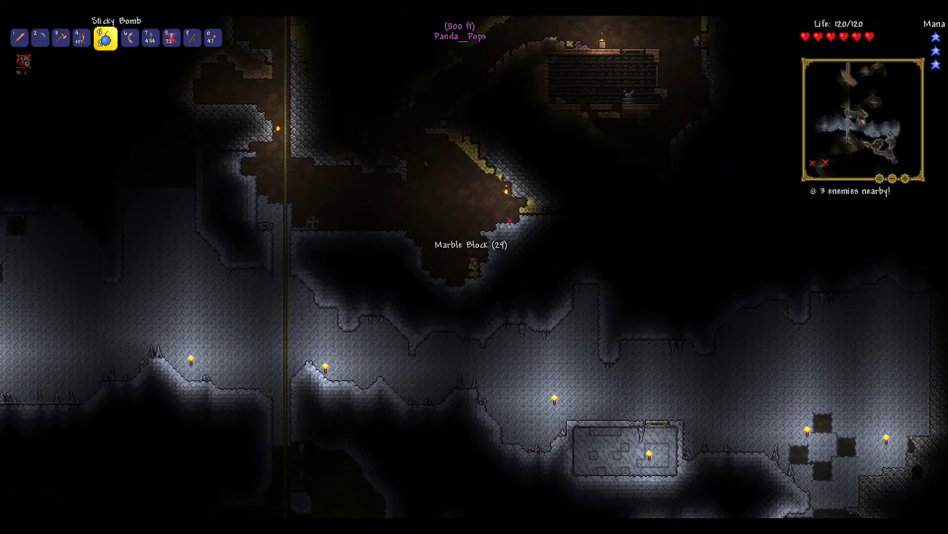
key(a)
key(space)
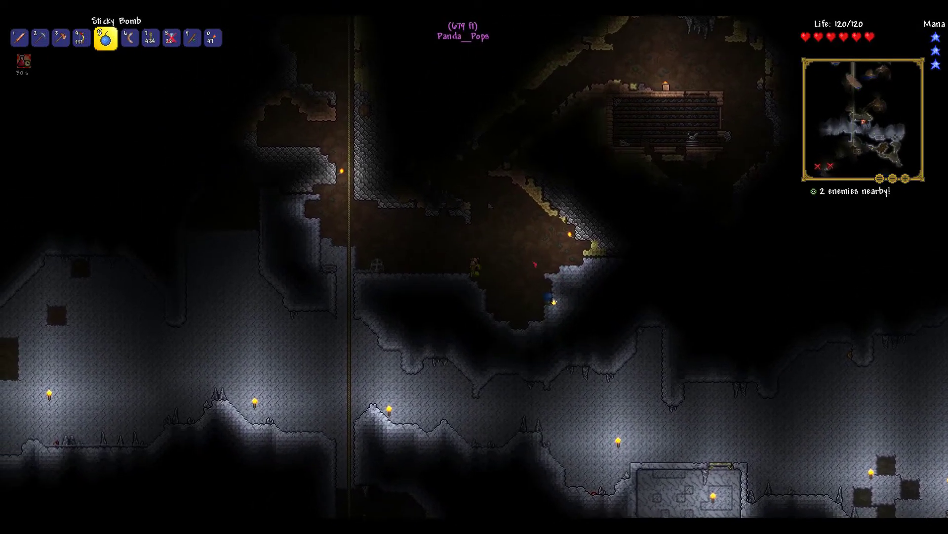
key(a)
key(d)
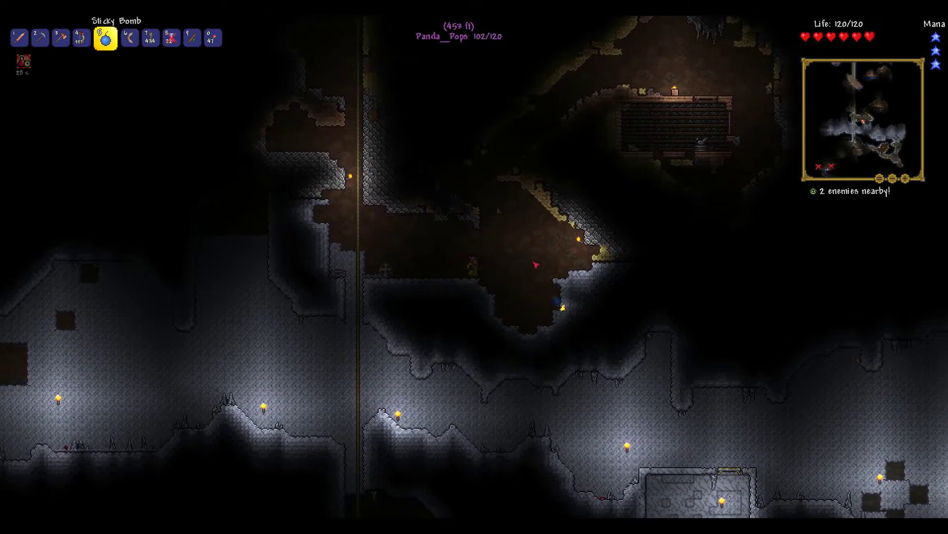
- Throw another sticky bomb near the crater, dodge clear of it, and open the inventory
key(d)
key(d)
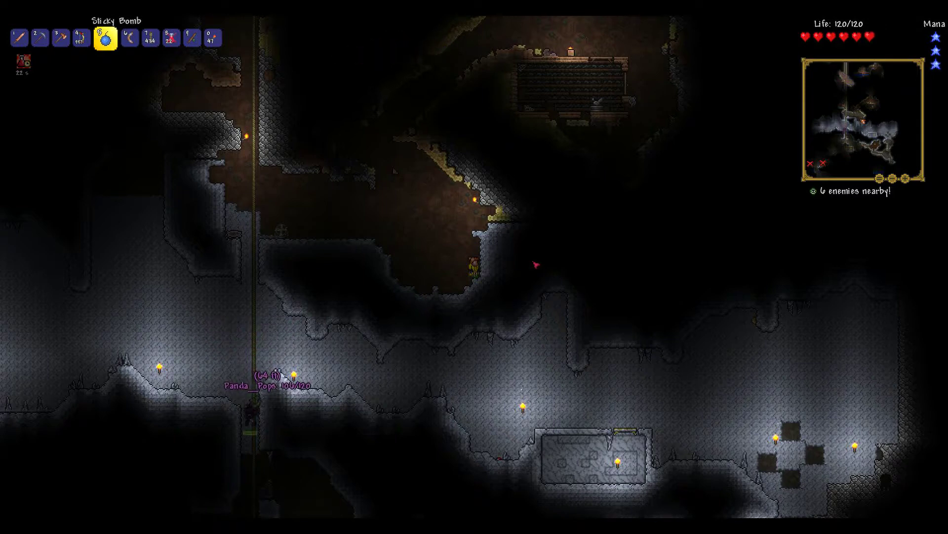
click(535, 263)
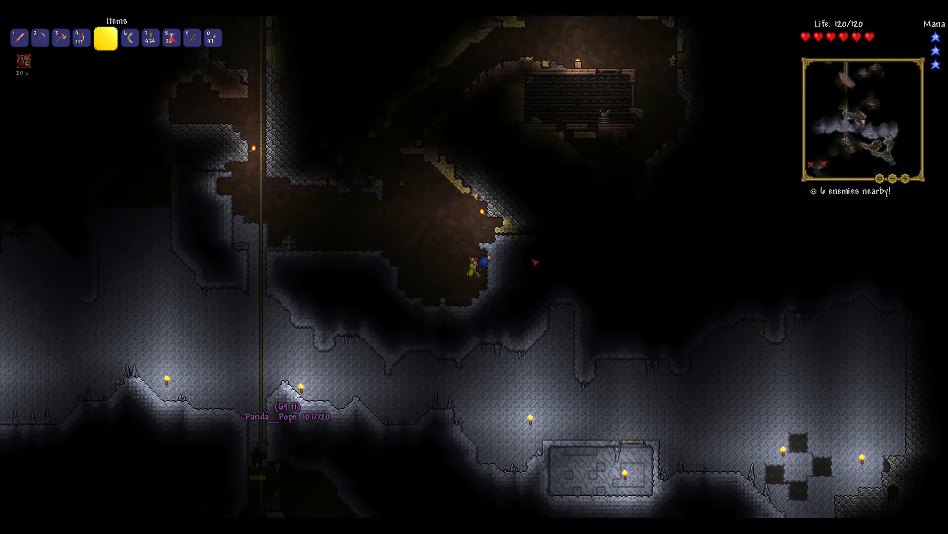
key(a)
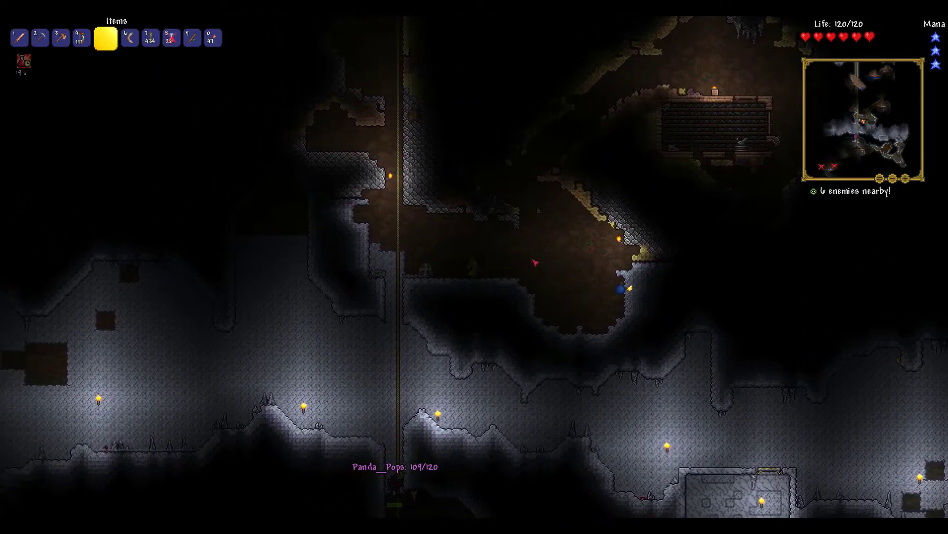
key(d)
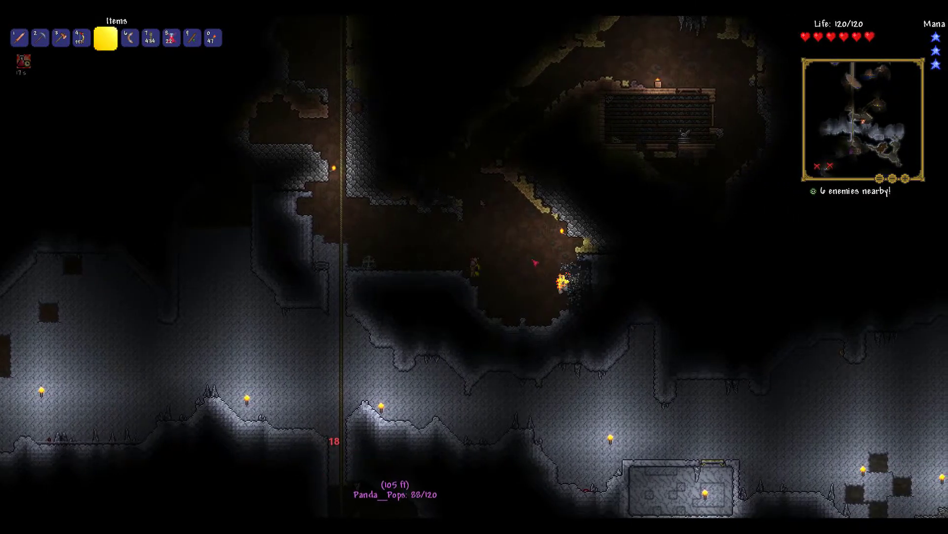
key(d)
key(Escape)
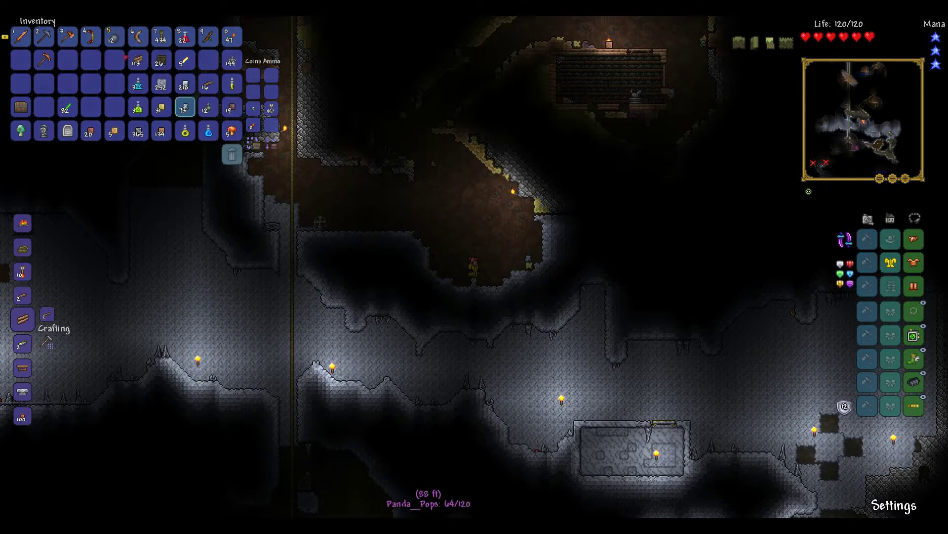
- Restock the hotbar with regular bombs and throw a lit bomb at the ledge floor
click(121, 42)
key(Escape)
key(space)
key(d)
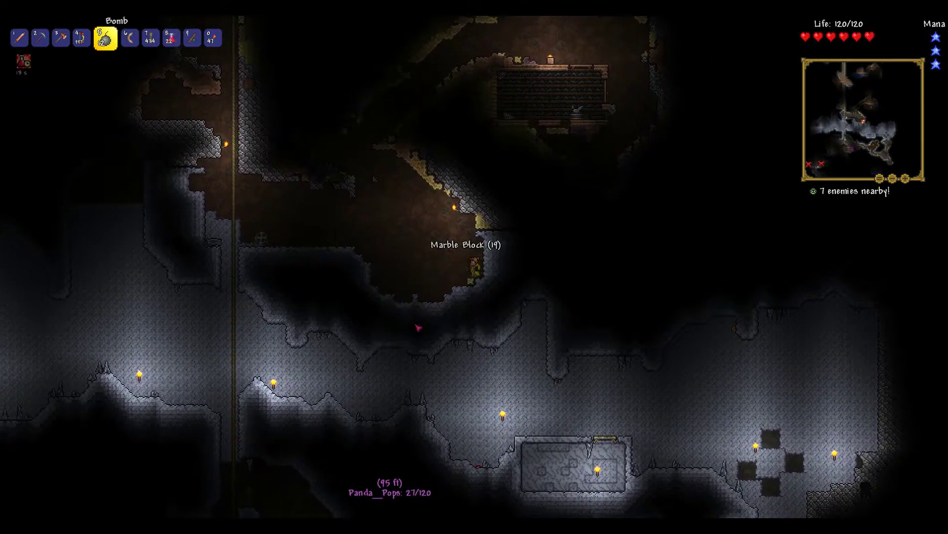
click(469, 351)
key(a)
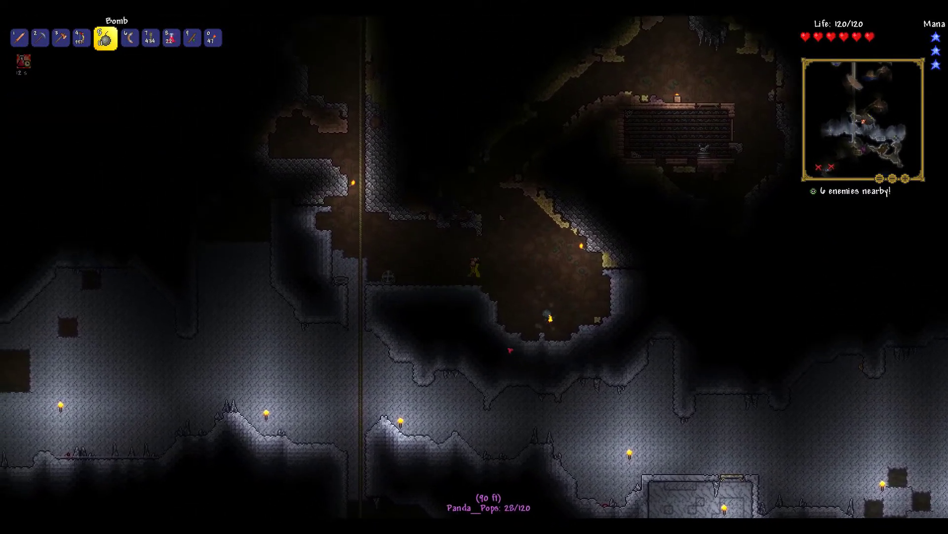
key(d)
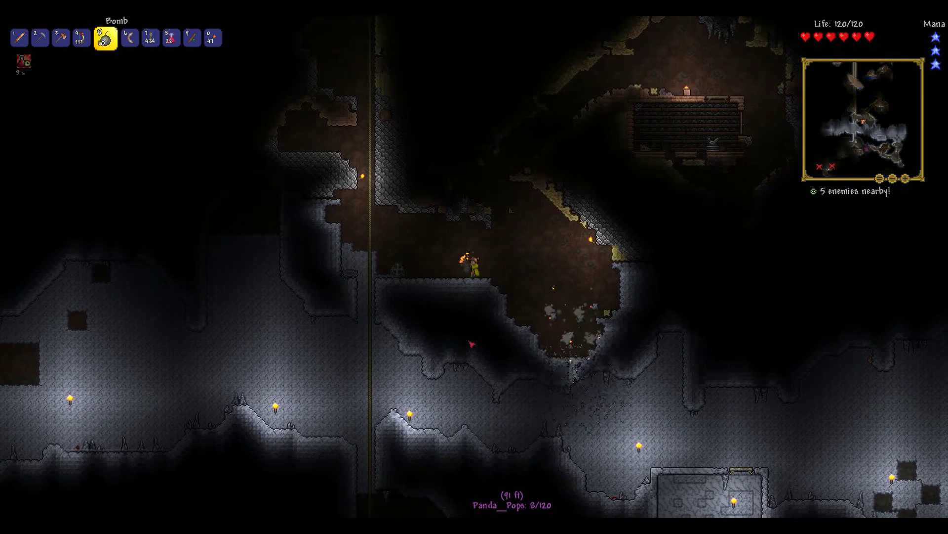
- Roam the blasted cavern and lower cave, gathering the dropped marble blocks
key(d)
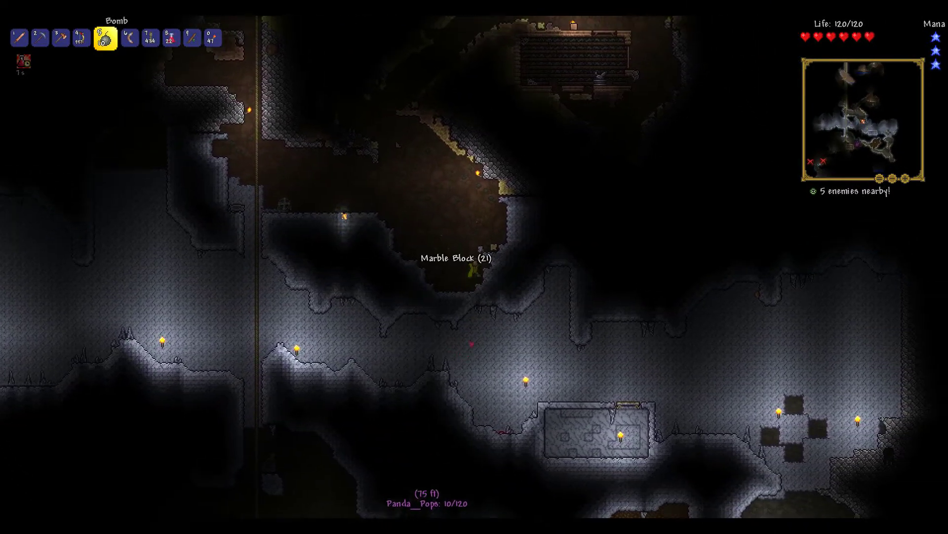
key(space)
key(a)
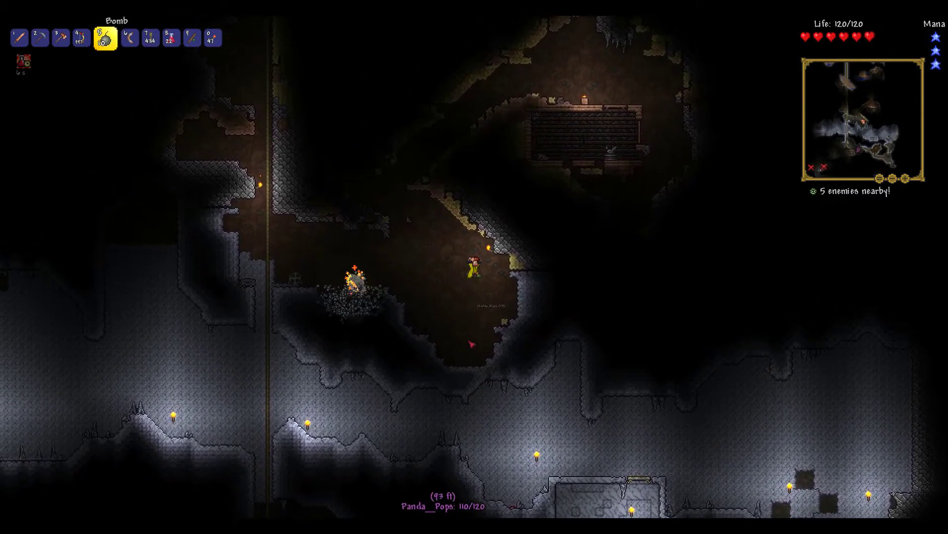
key(space)
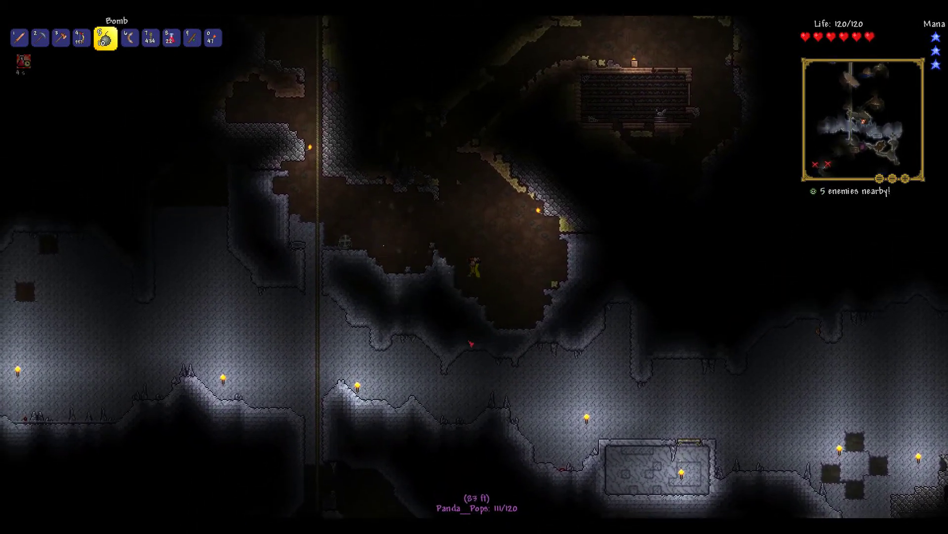
key(a)
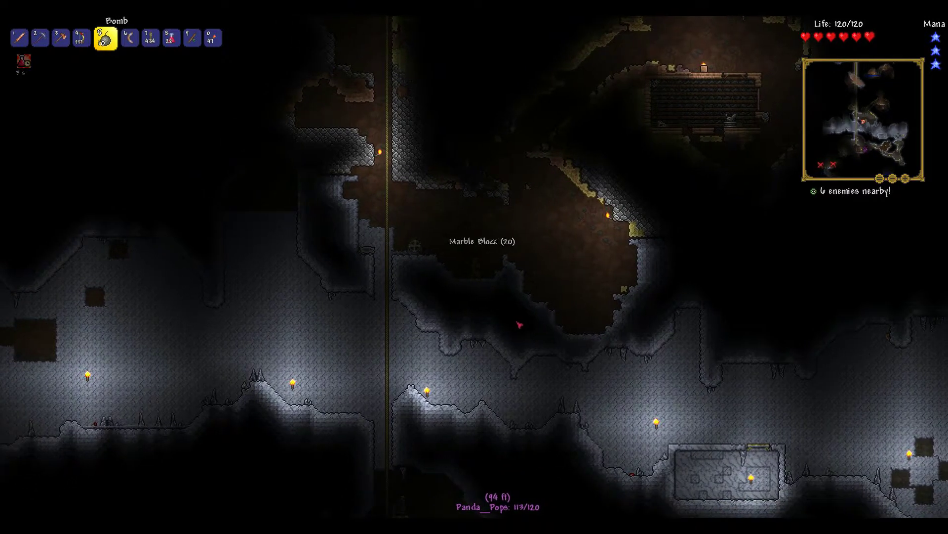
key(d)
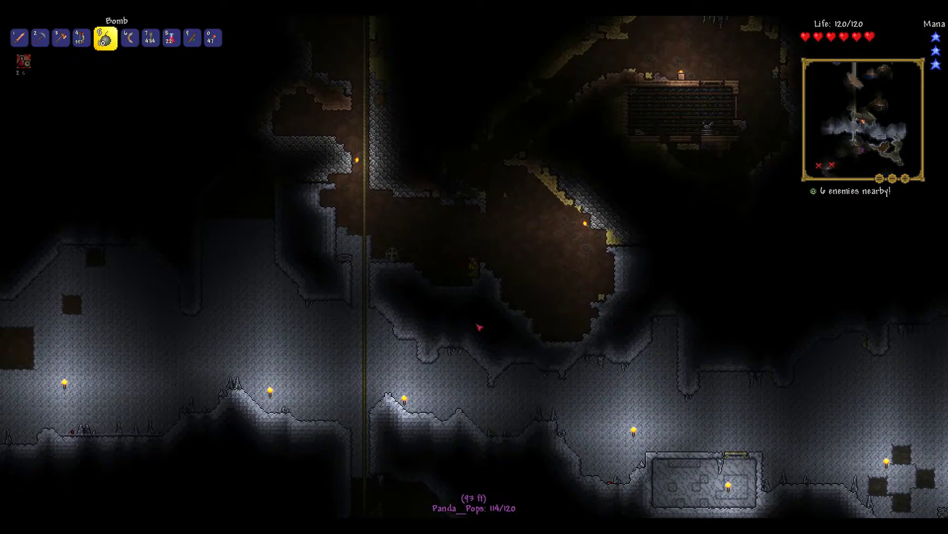
key(d)
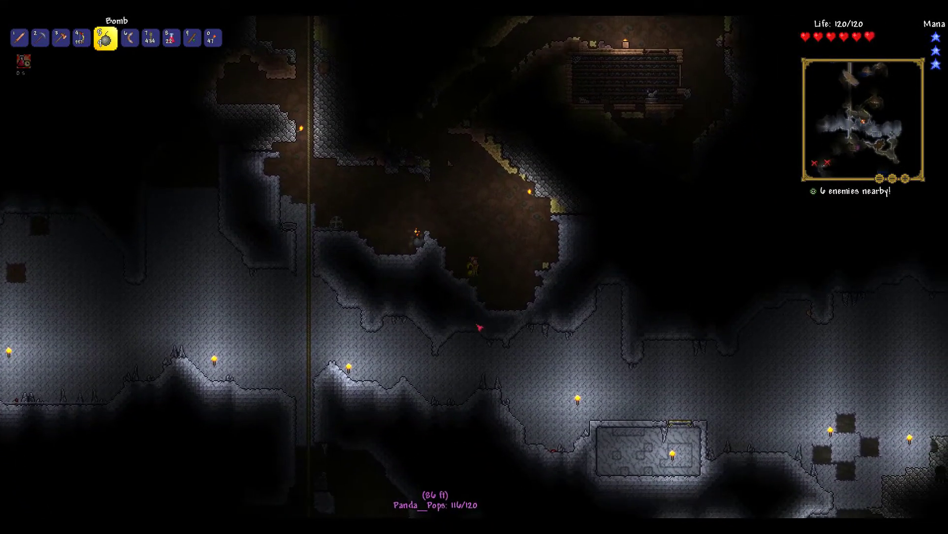
key(d)
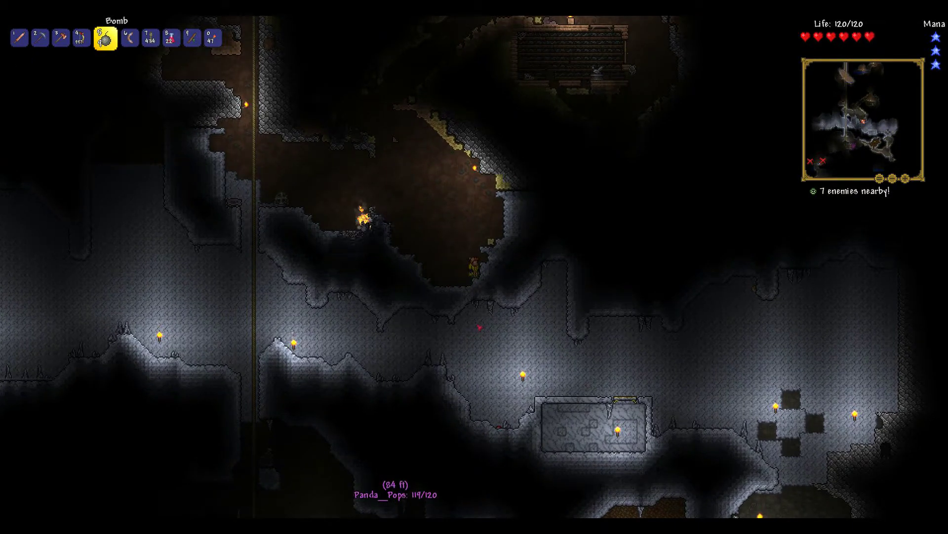
key(a)
key(space)
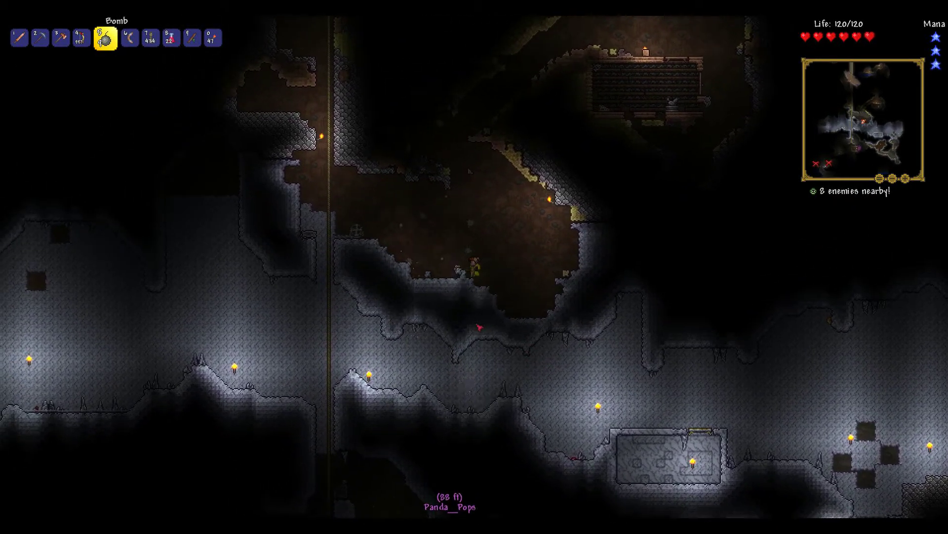
key(d)
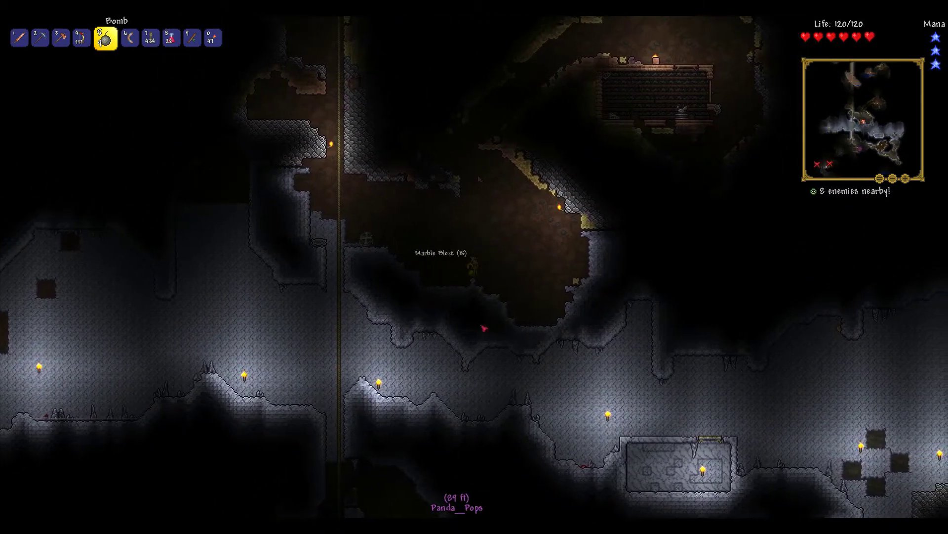
key(a)
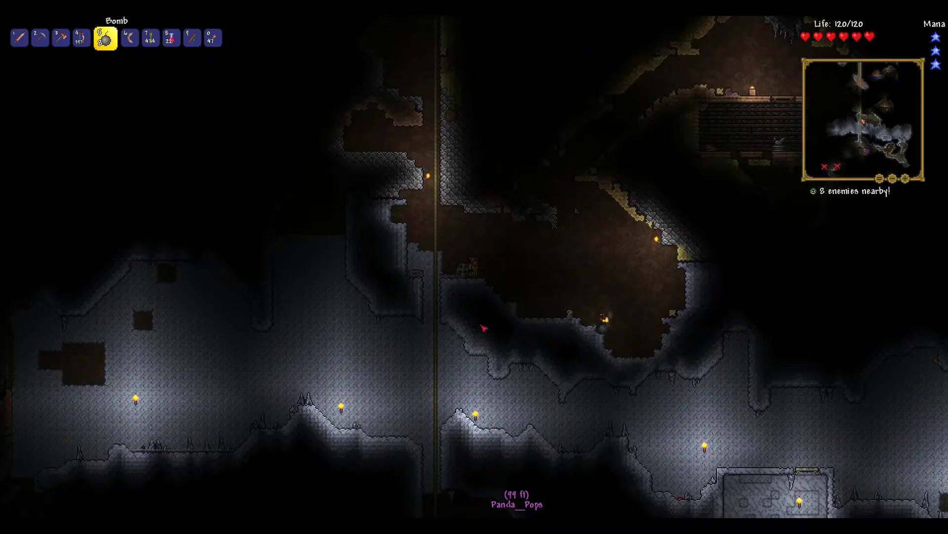
- Pick up the remaining marble drops and climb the slope onto the blasted ledge
key(d)
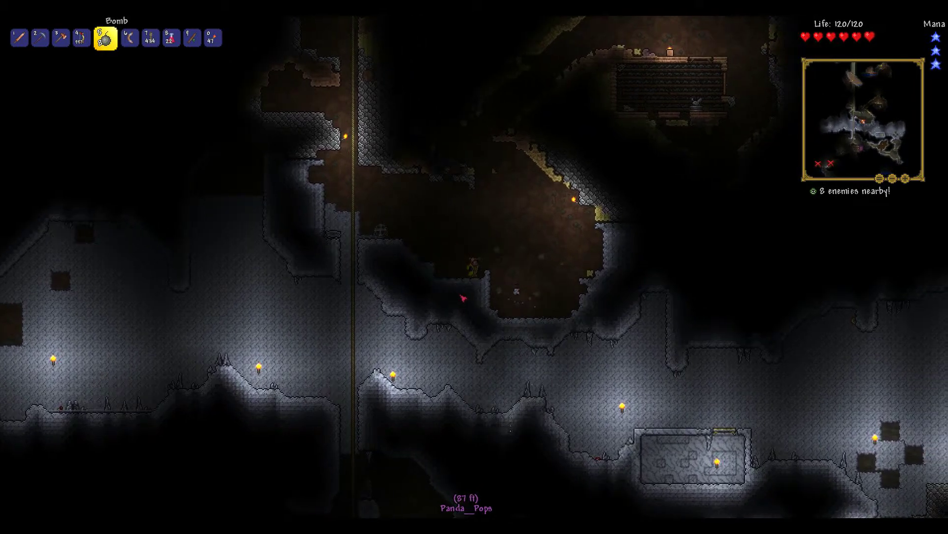
key(d)
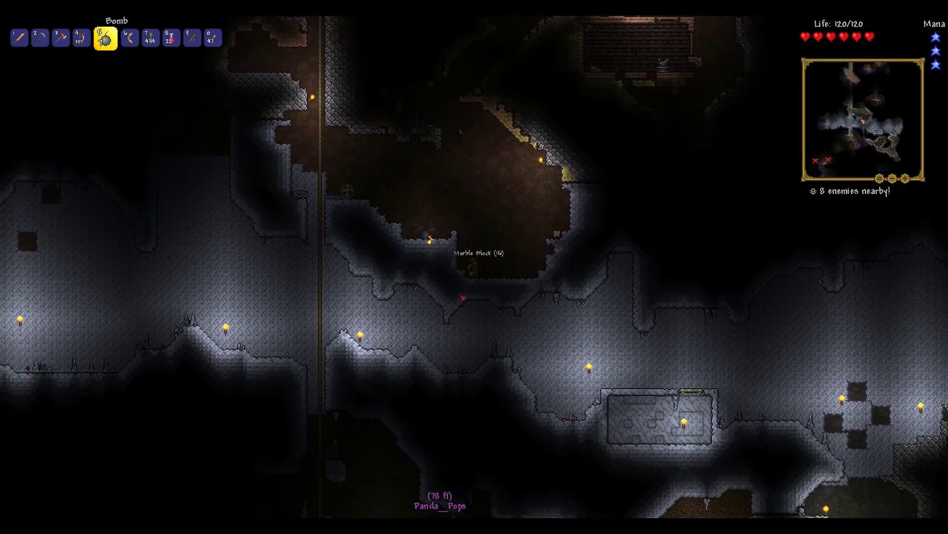
key(d)
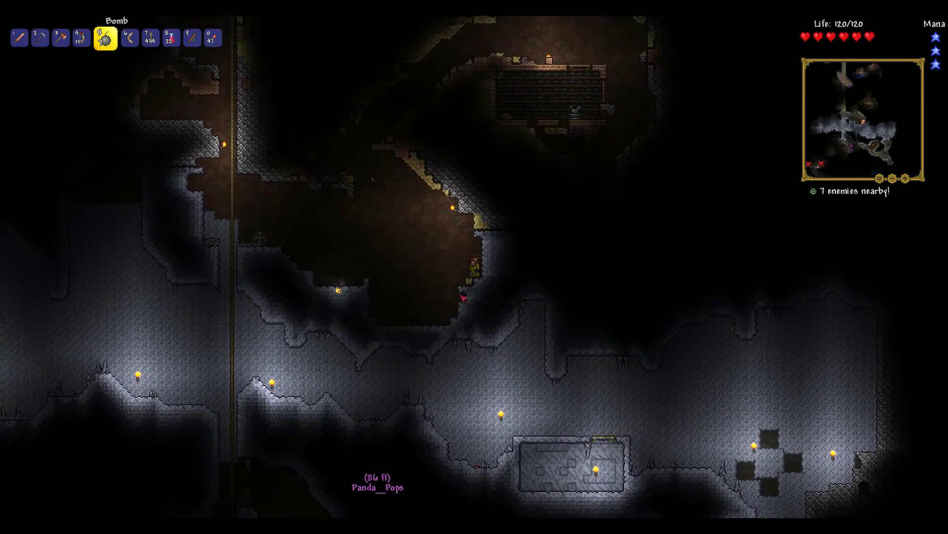
key(a)
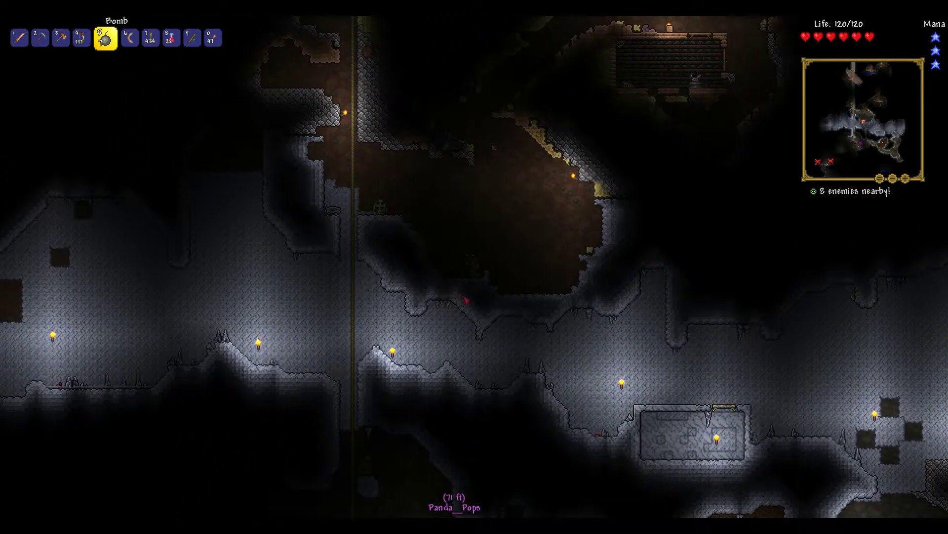
key(d)
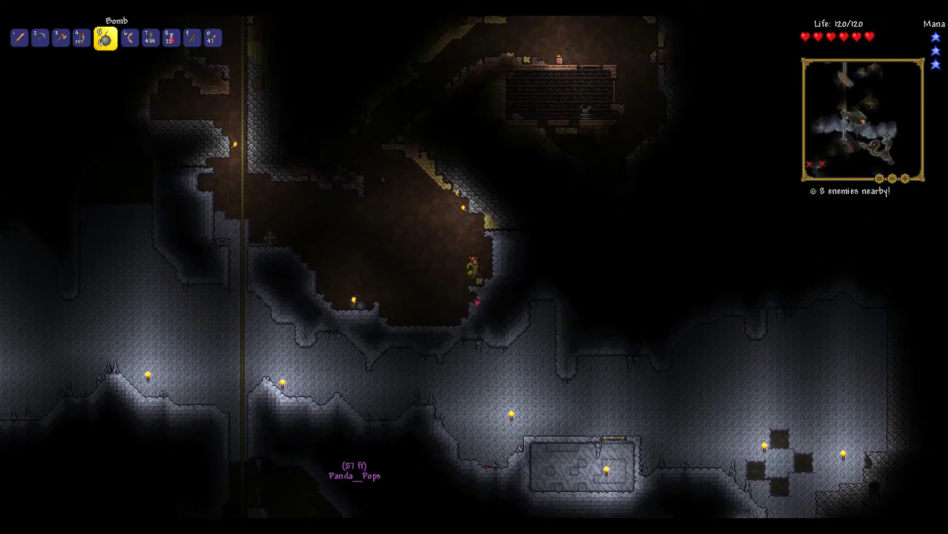
key(a)
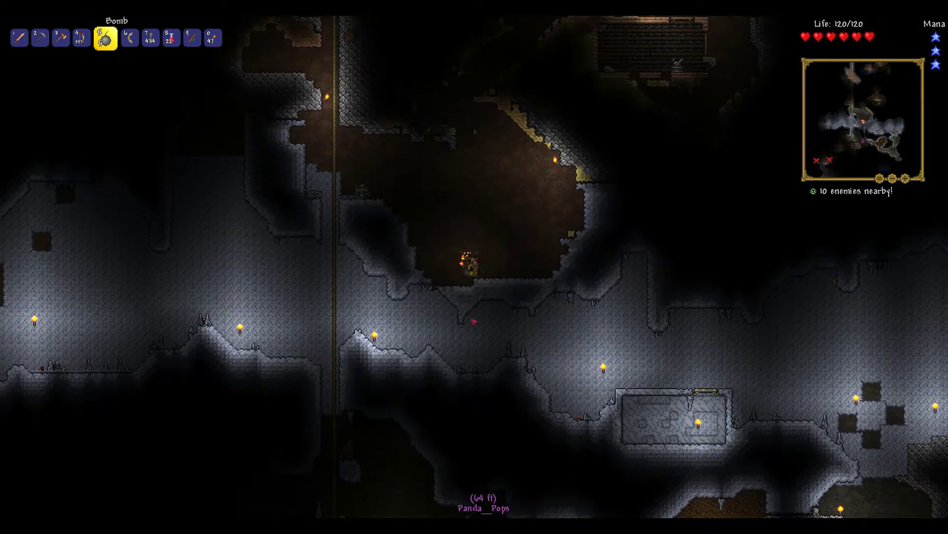
key(d)
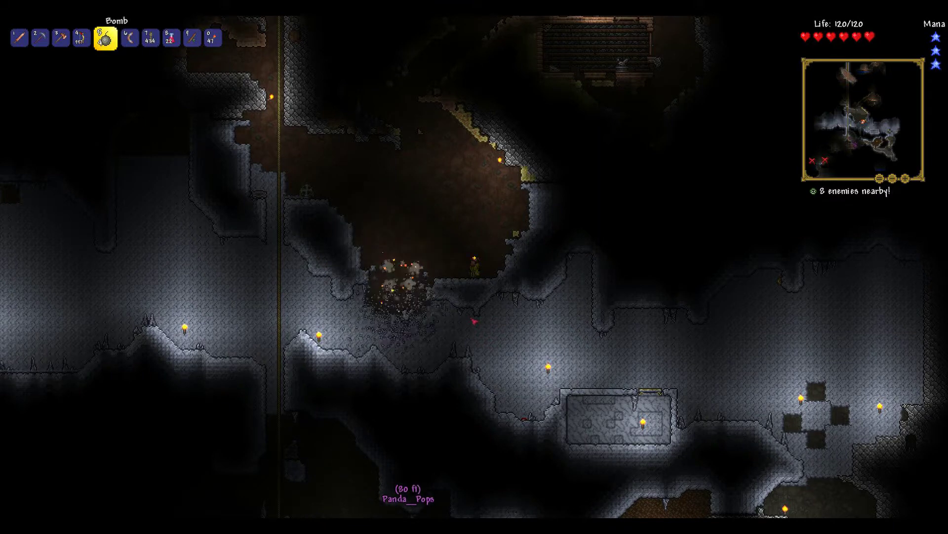
key(a)
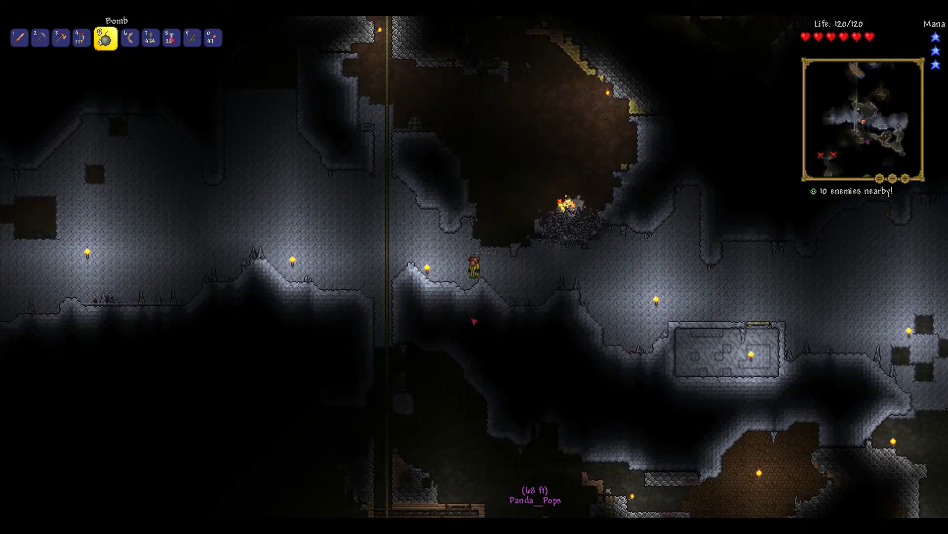
key(d)
key(space)
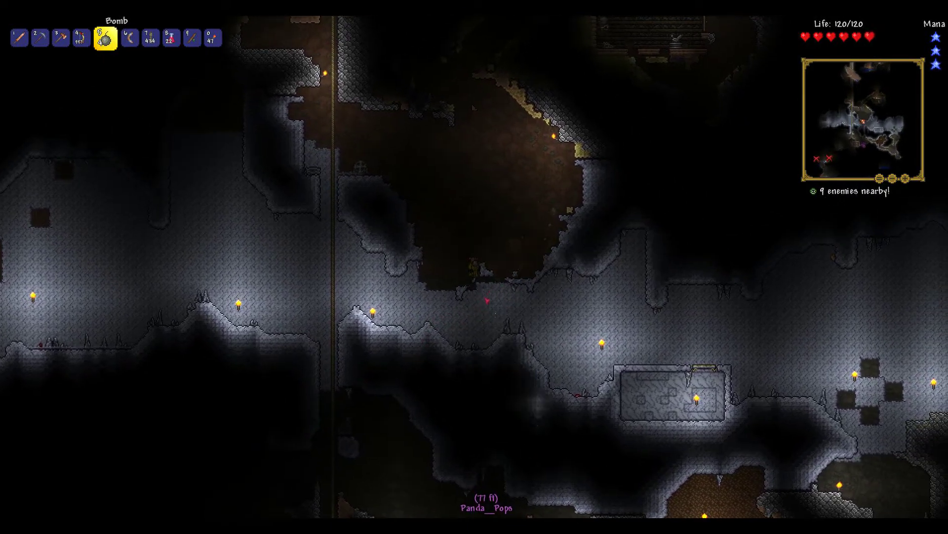
key(d)
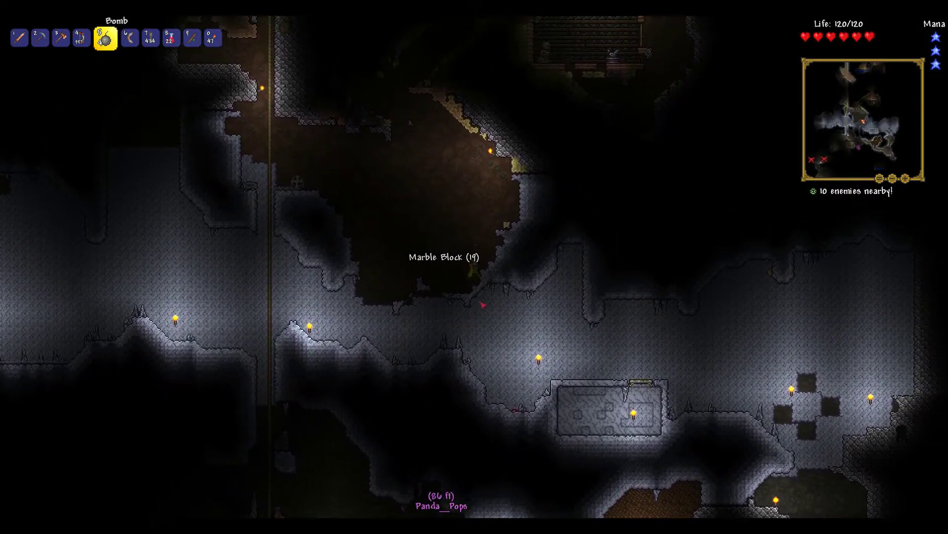
key(a)
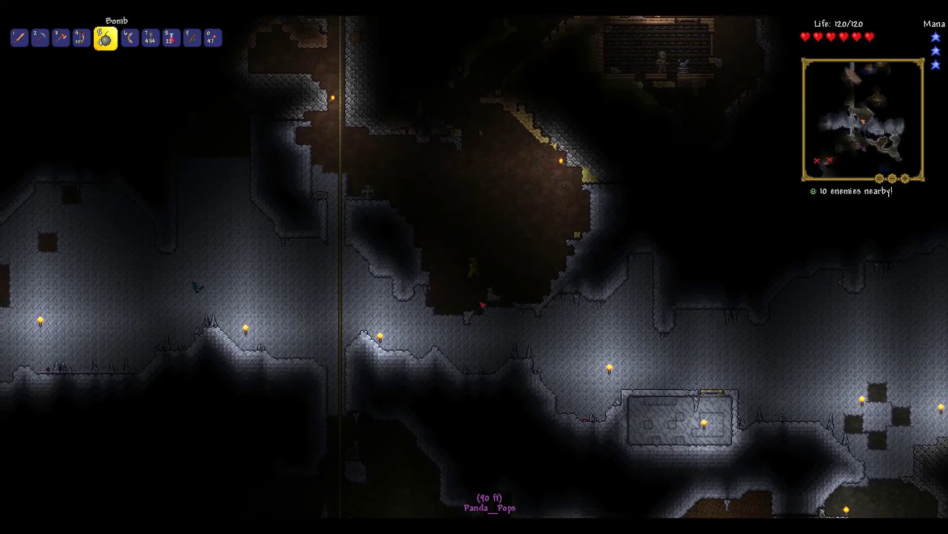
key(d)
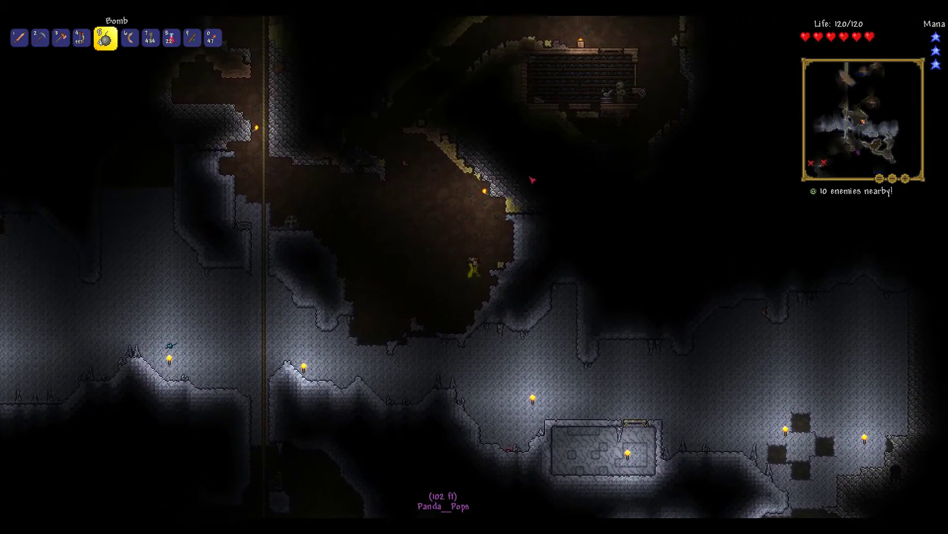
key(d)
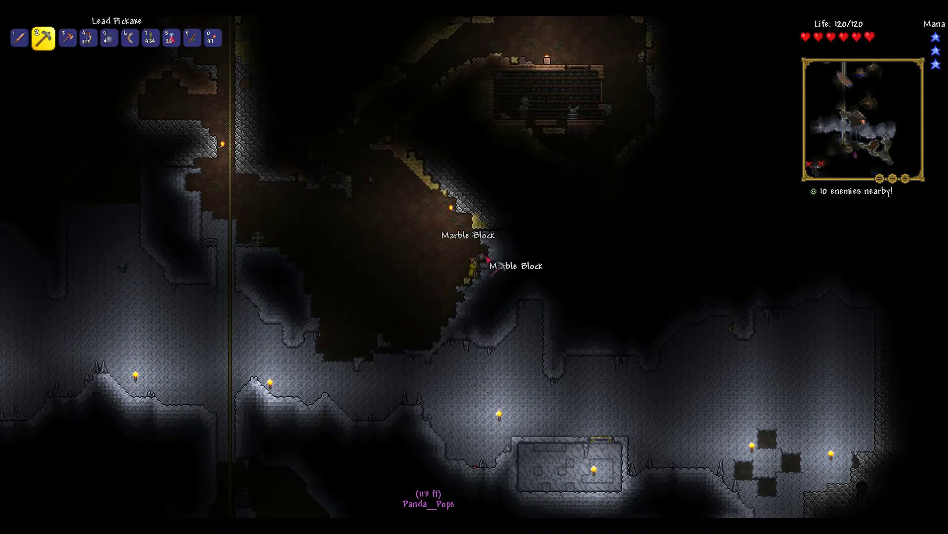
- Mine two marble blocks from the cavern wall with the Lead Pickaxe, then select Bomb
click(485, 268)
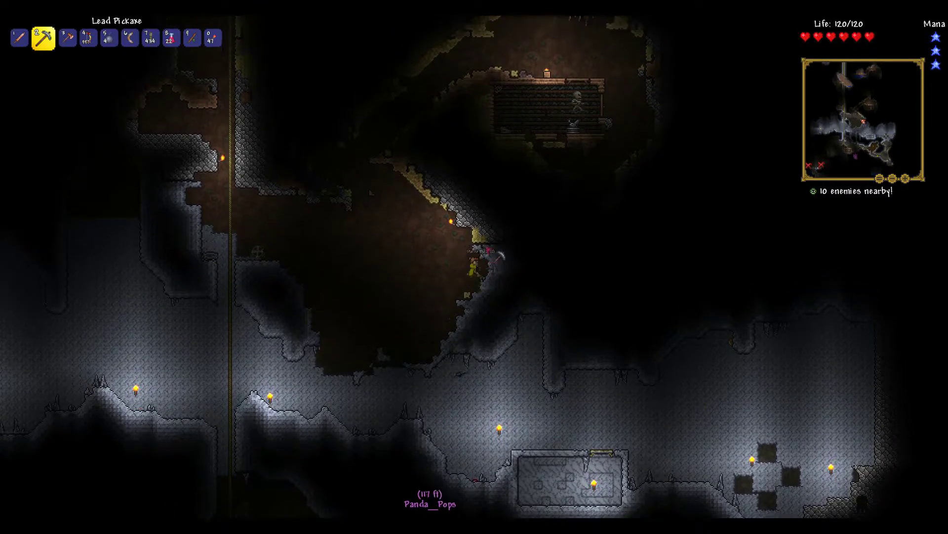
click(488, 249)
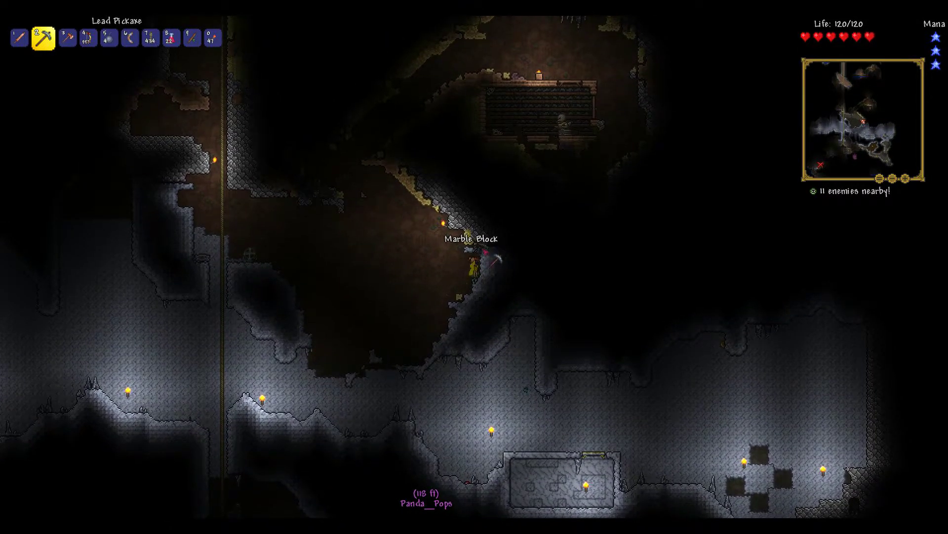
key(5)
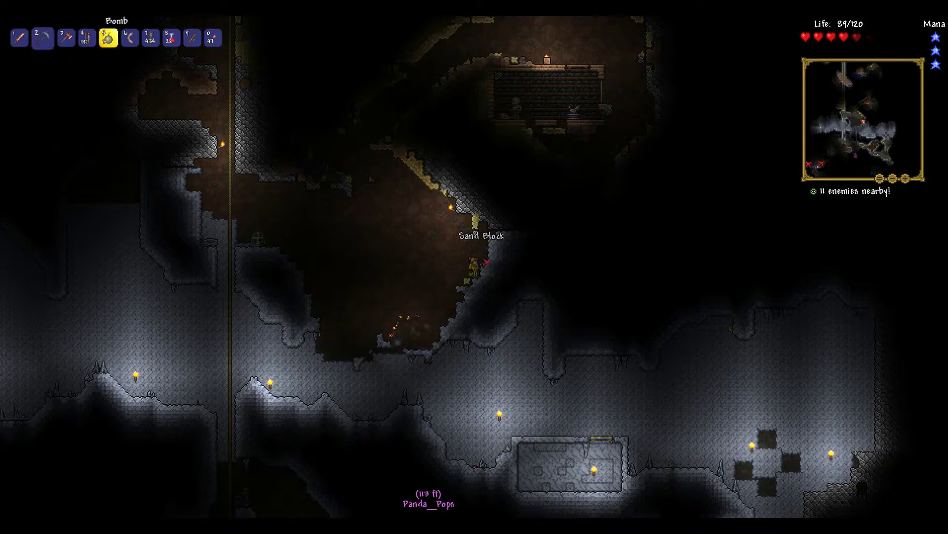
- Drop into the bombed cave below and collect its marble blocks
key(a)
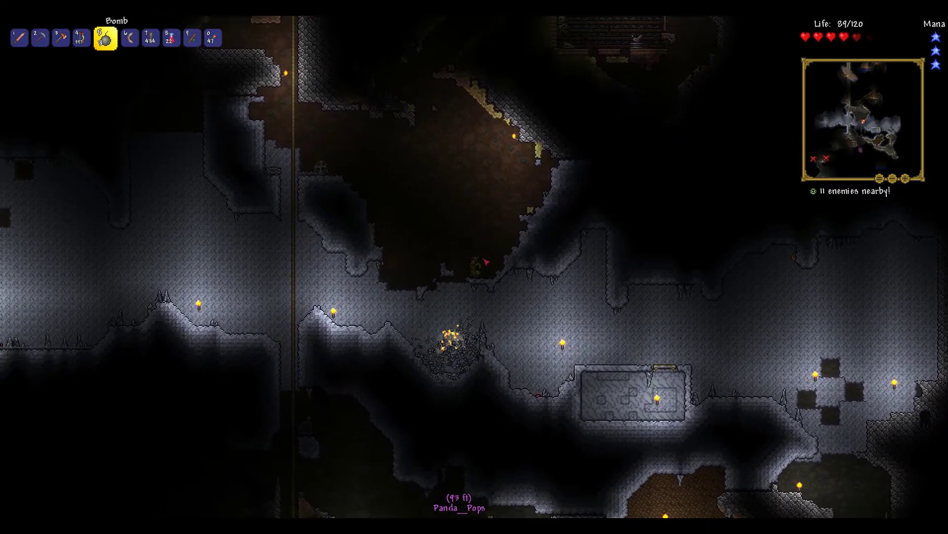
key(a)
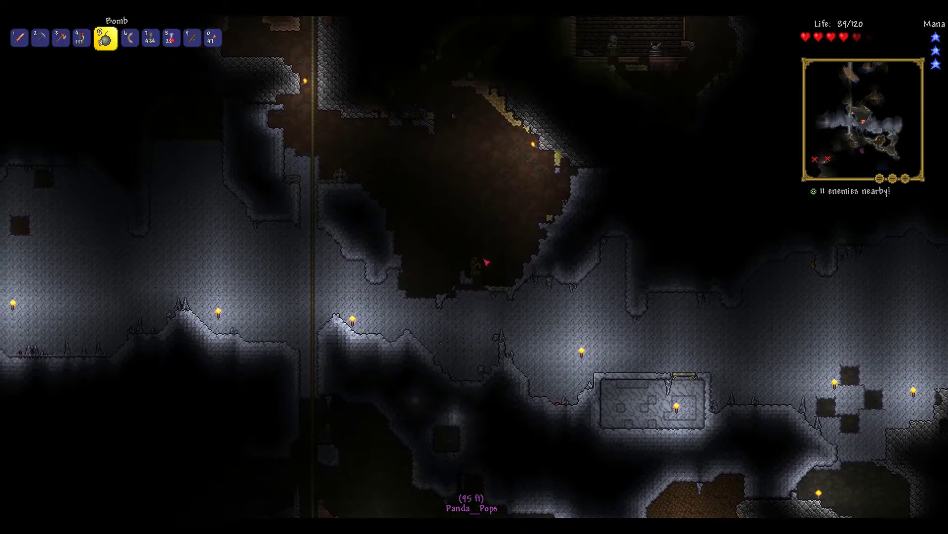
key(a)
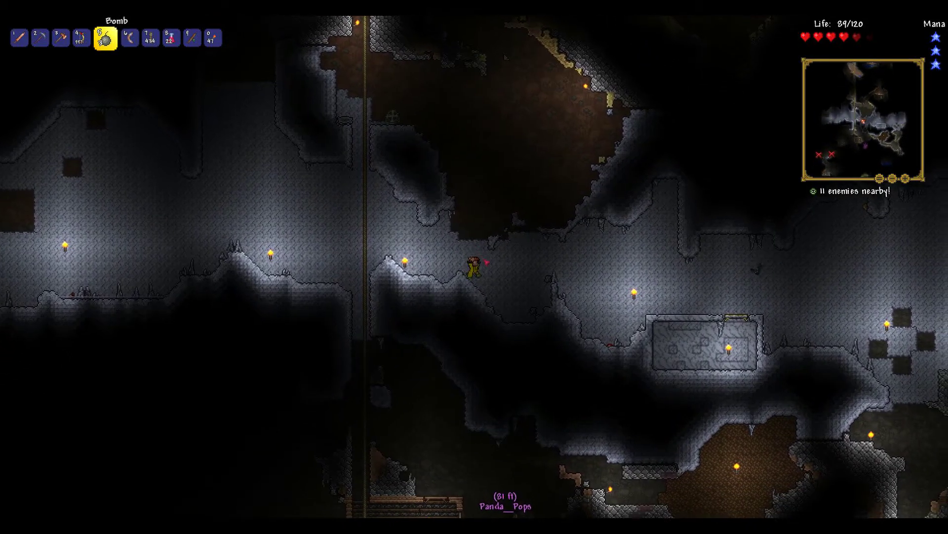
key(d)
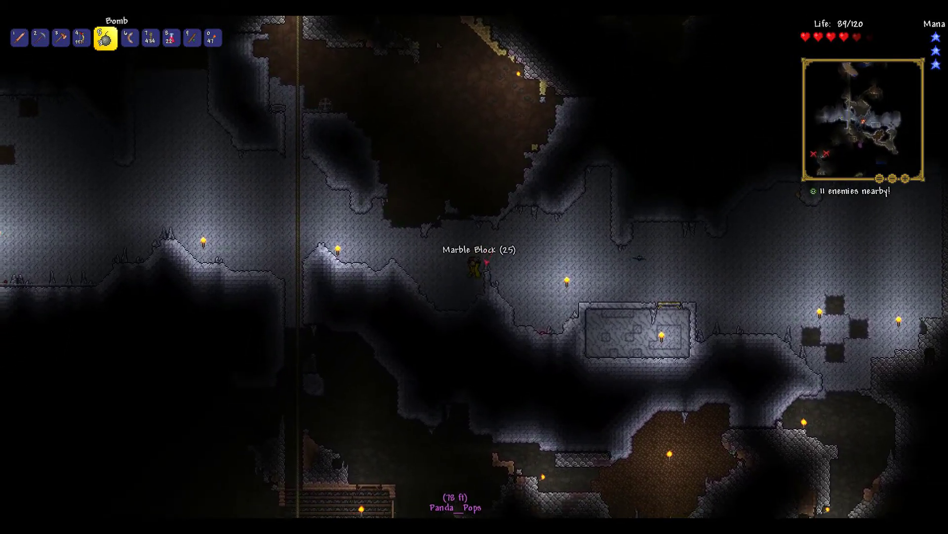
- Jump back out and climb the slope to the cavern wall with a torch ready
key(space)
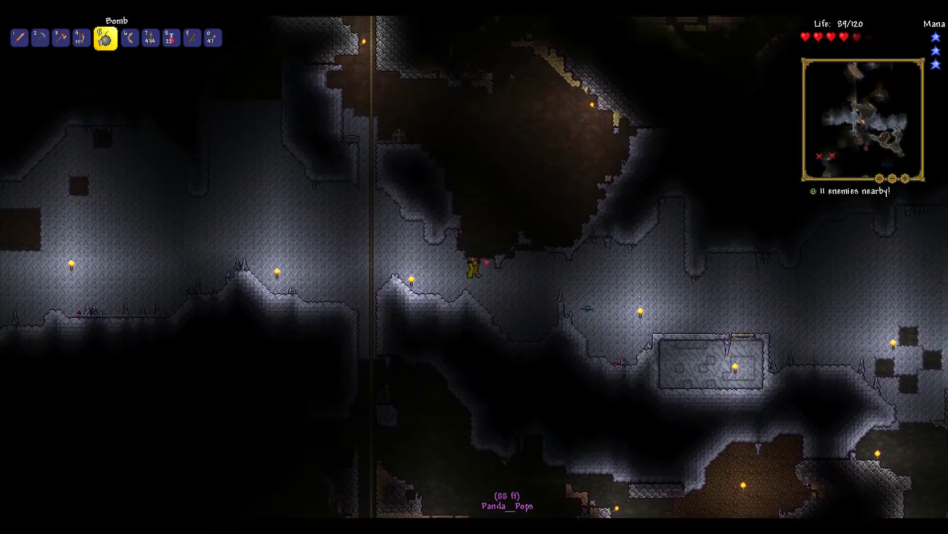
key(d)
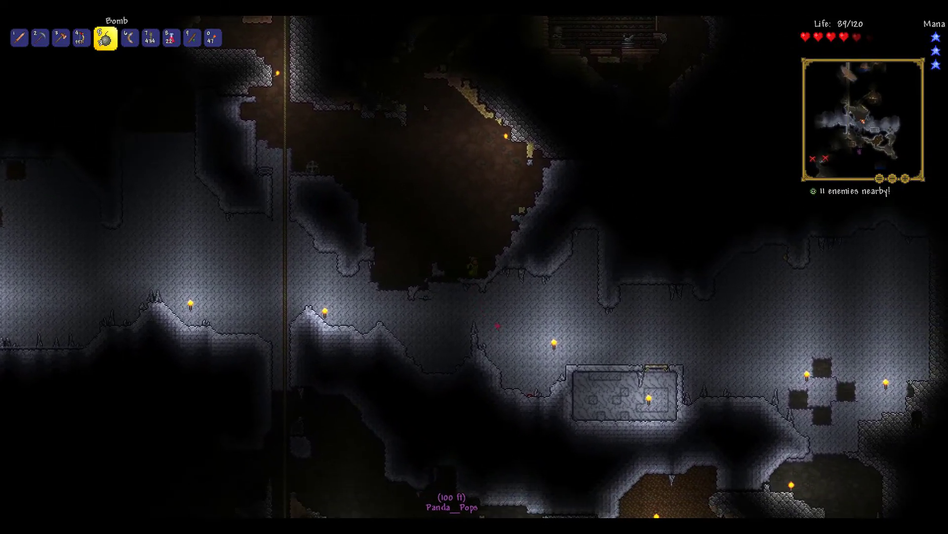
key(space)
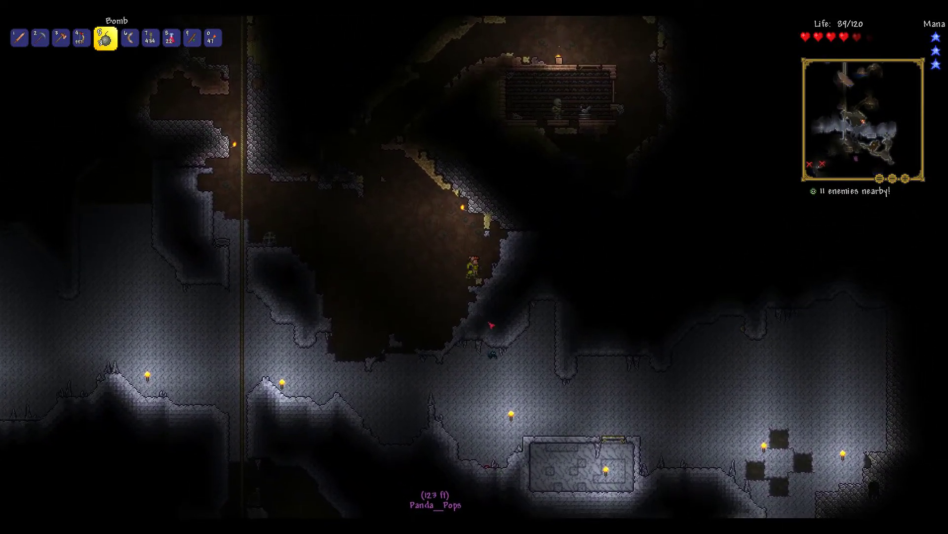
key(0)
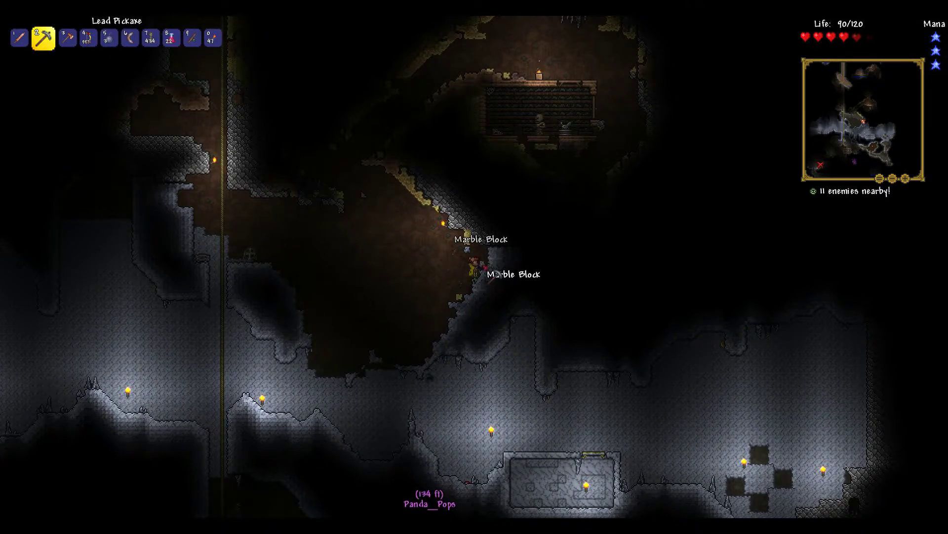
- Mine more marble from the cavern wall, then walk left off the ledge holding a bomb
key(d)
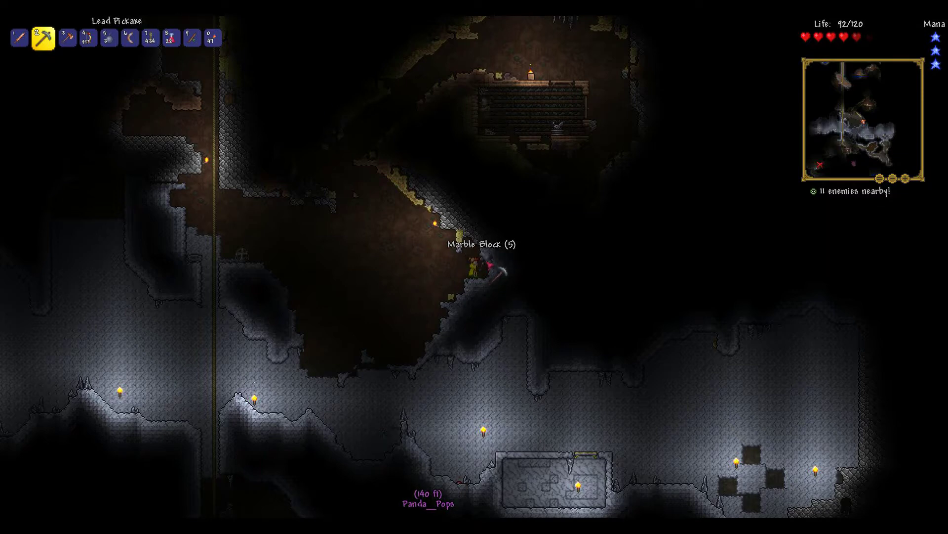
key(d)
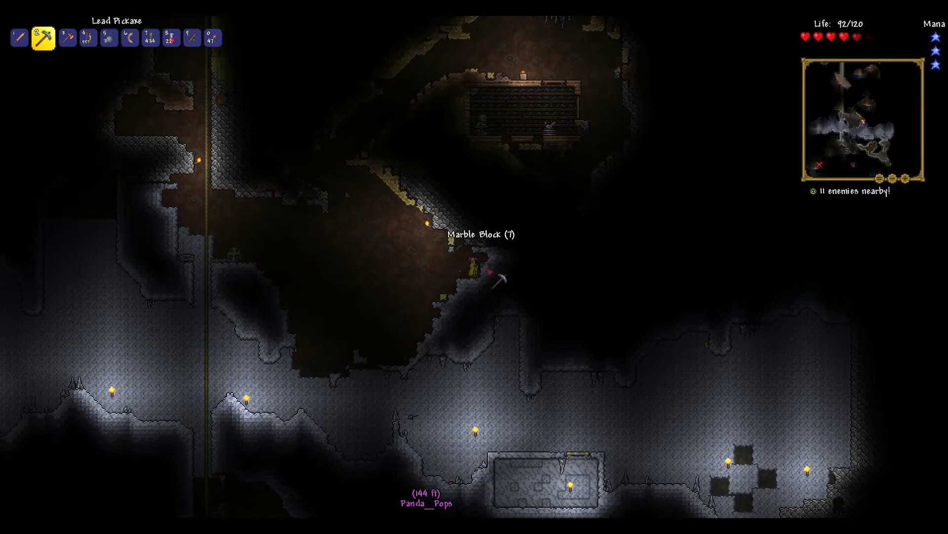
key(d)
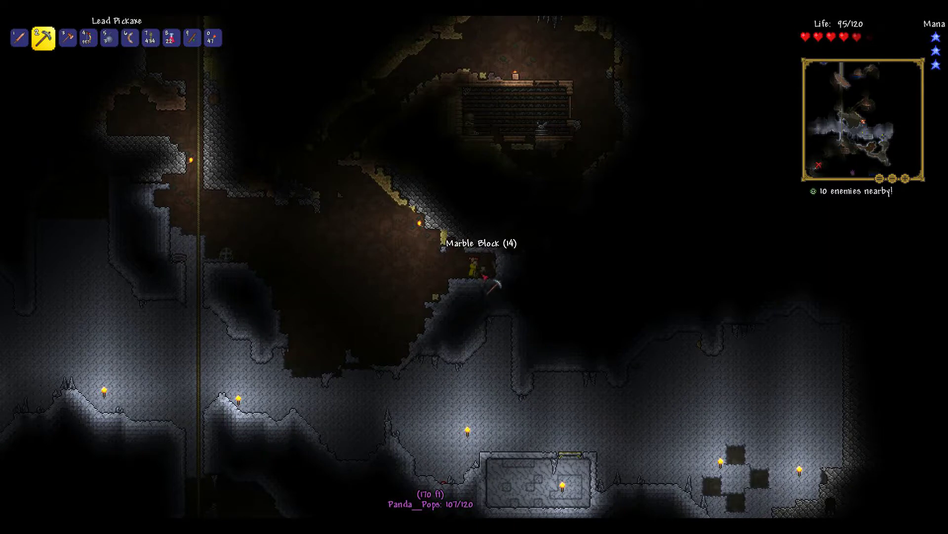
key(a)
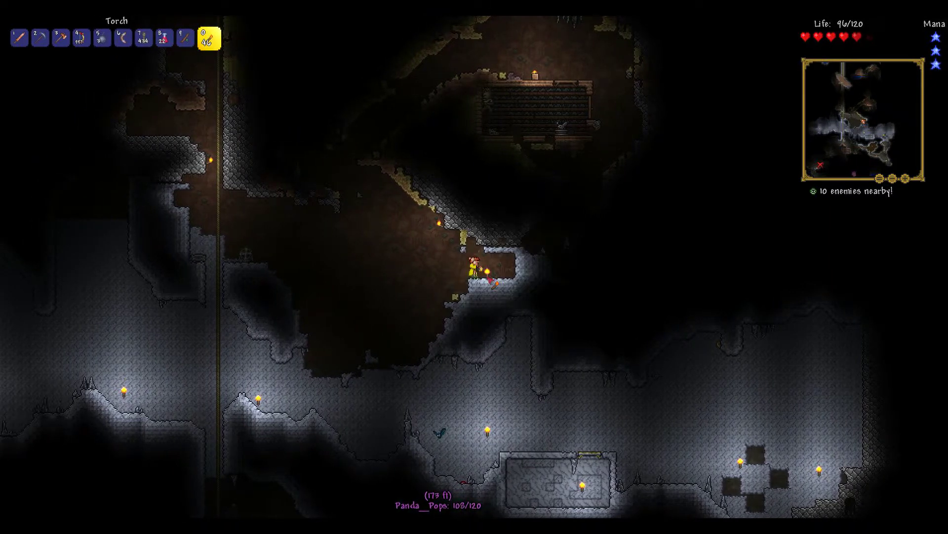
key(5)
key(a)
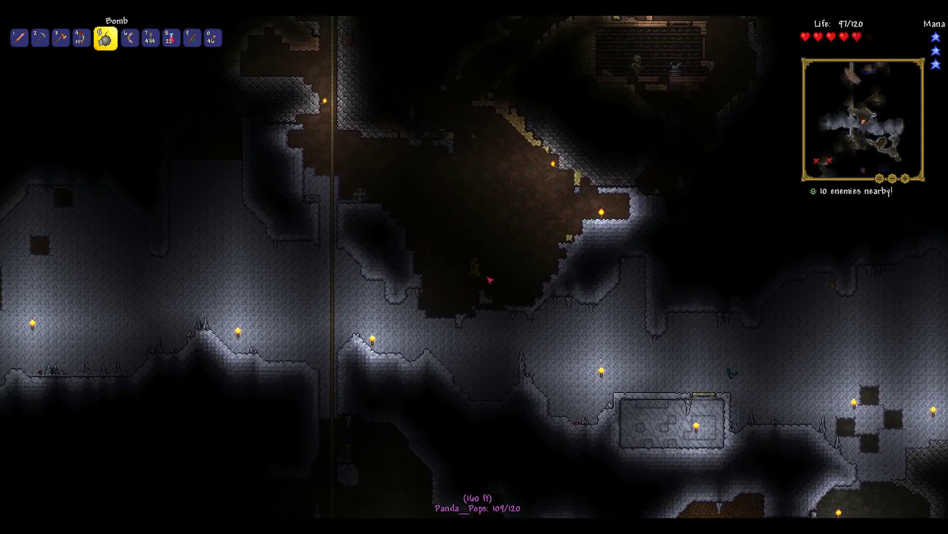
- Drop to the lower ledge, grab the rope, and slide down beside the lower wooden room
key(a)
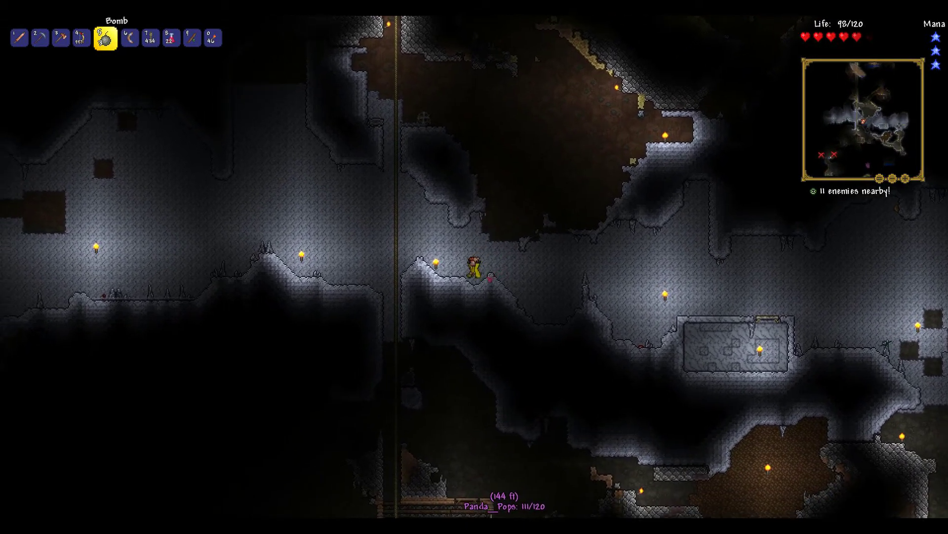
key(a)
key(s)
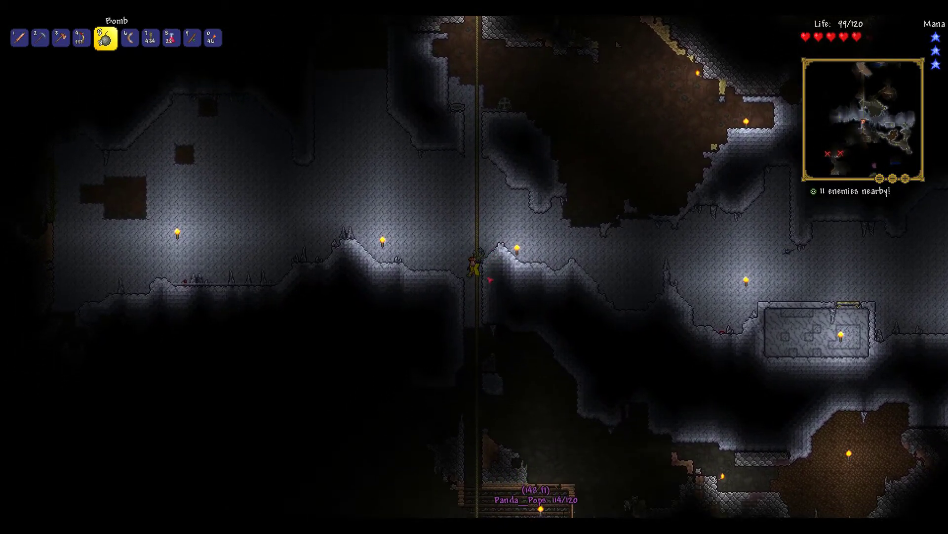
key(s)
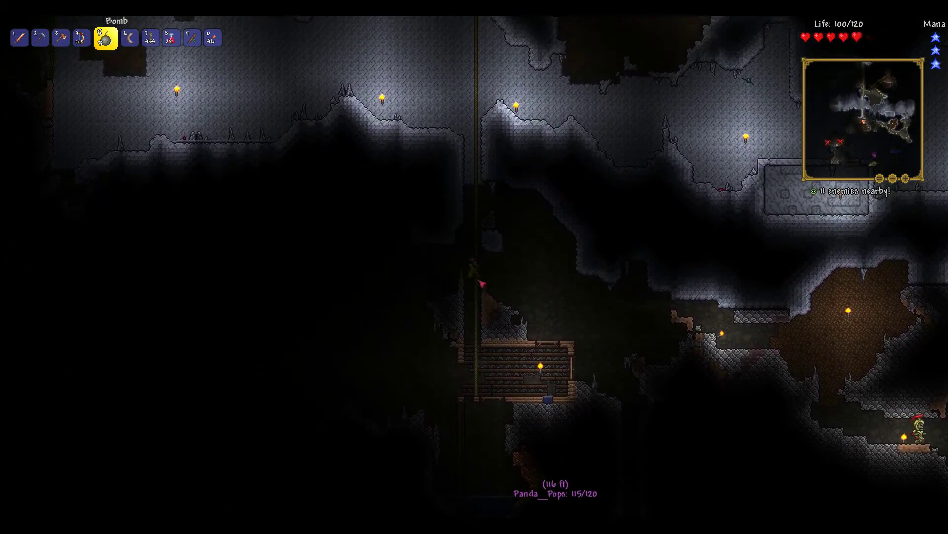
key(d)
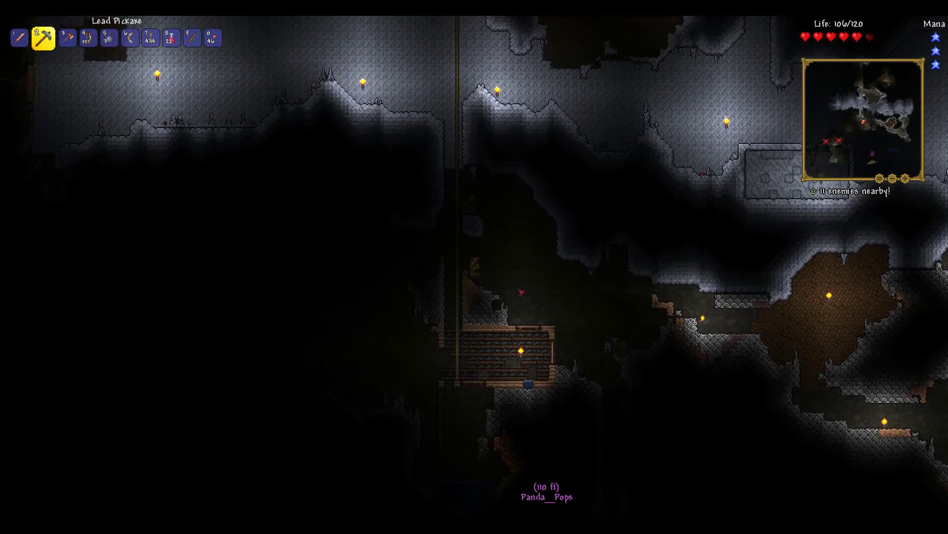
- Shoot the slime by the wooden platform with the Hurtful Gold Bow until it dies
key(4)
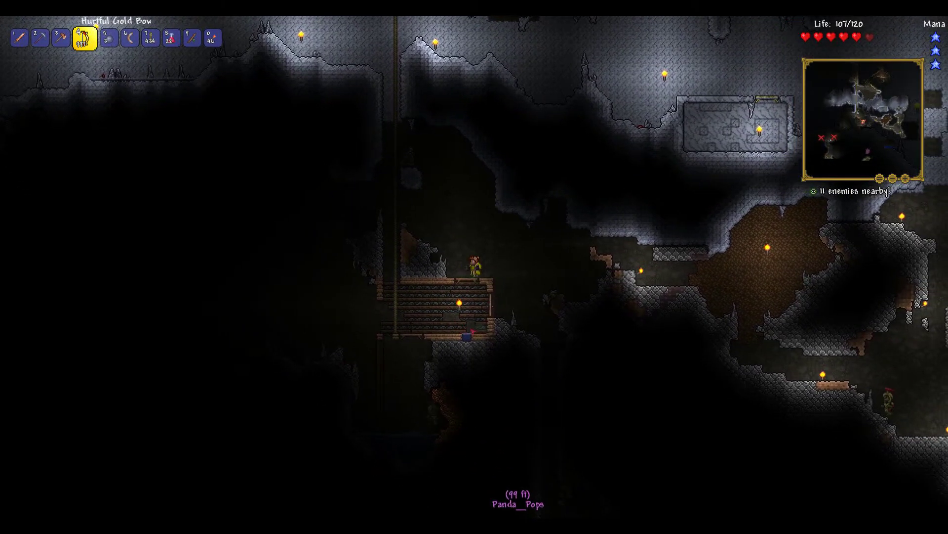
click(489, 326)
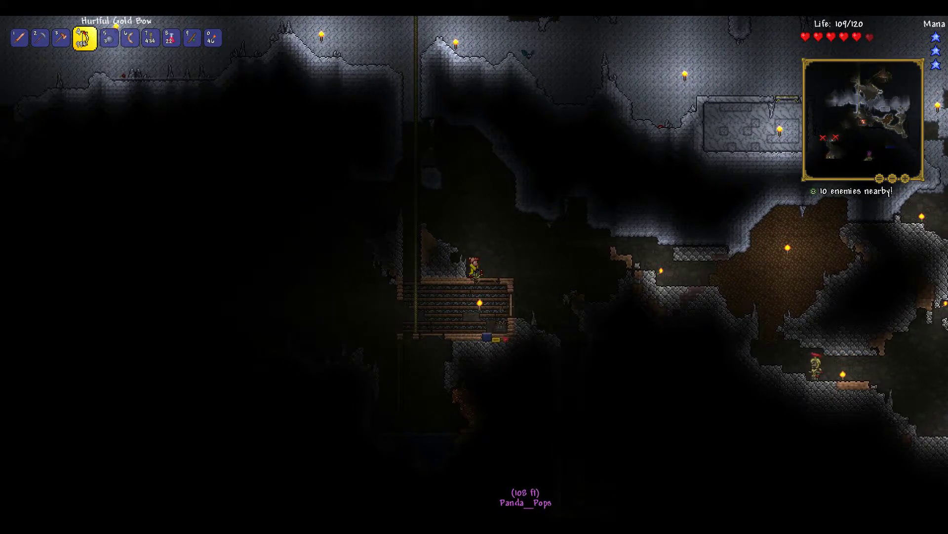
click(495, 315)
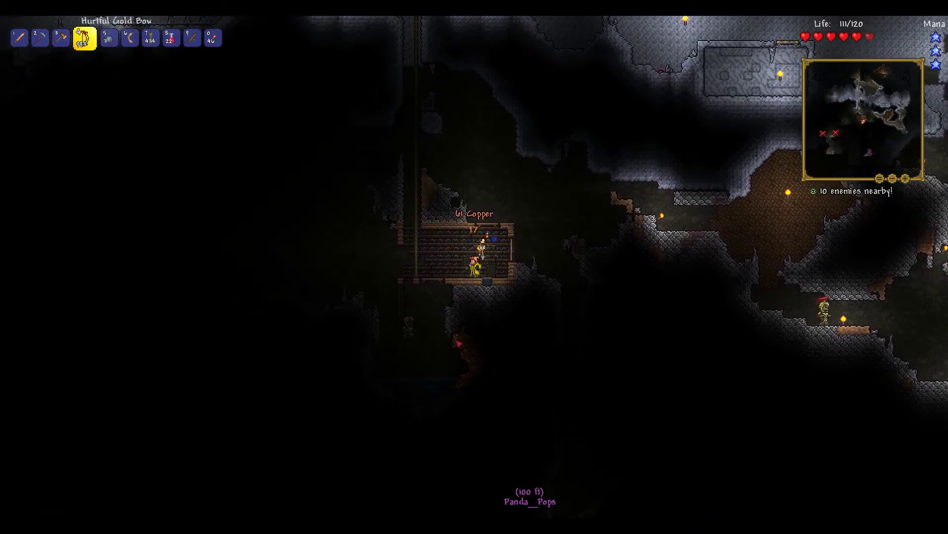
scroll(461, 323, down, 6)
scroll(456, 304, down, 2)
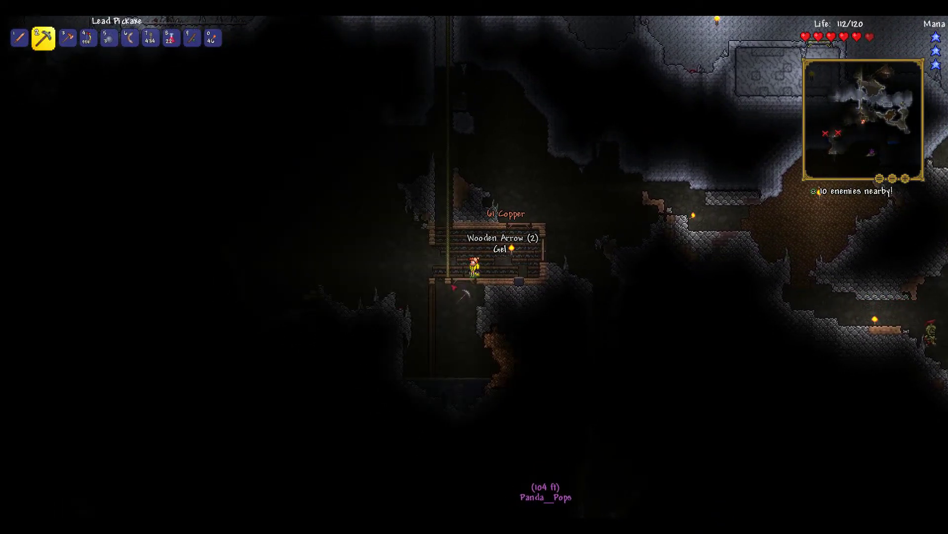
scroll(450, 283, up, 2)
scroll(452, 285, down, 2)
scroll(460, 286, down, 2)
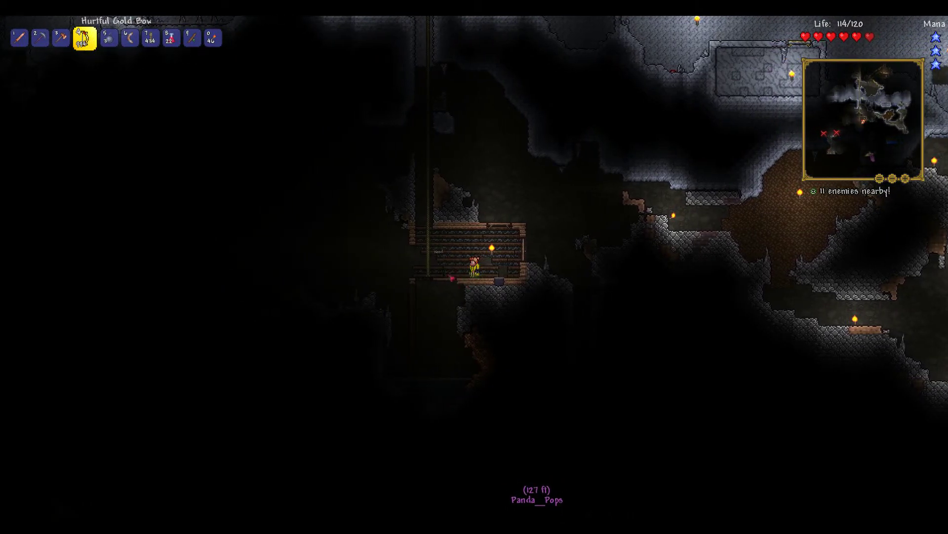
scroll(438, 267, down, 3)
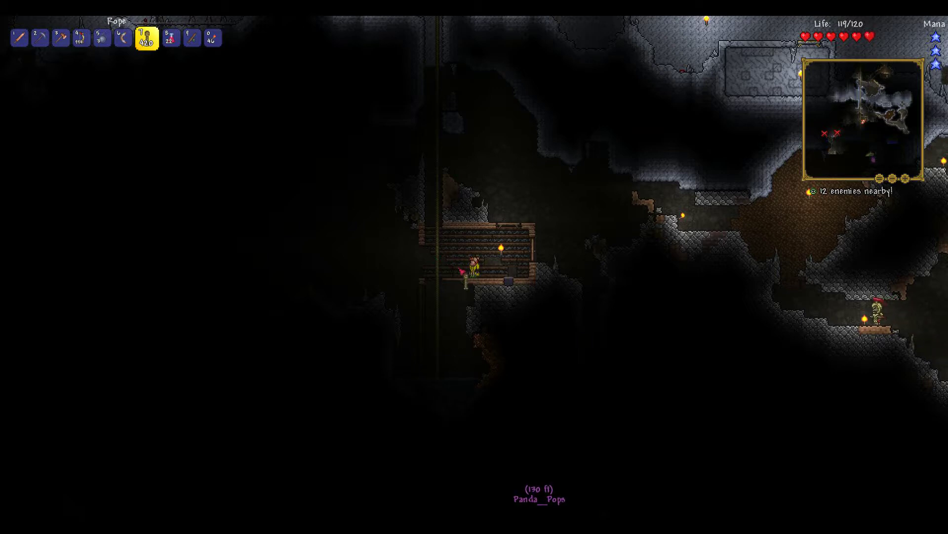
- Cross the room, climb the rope, and drop a lit bomb down the shaft
key(d)
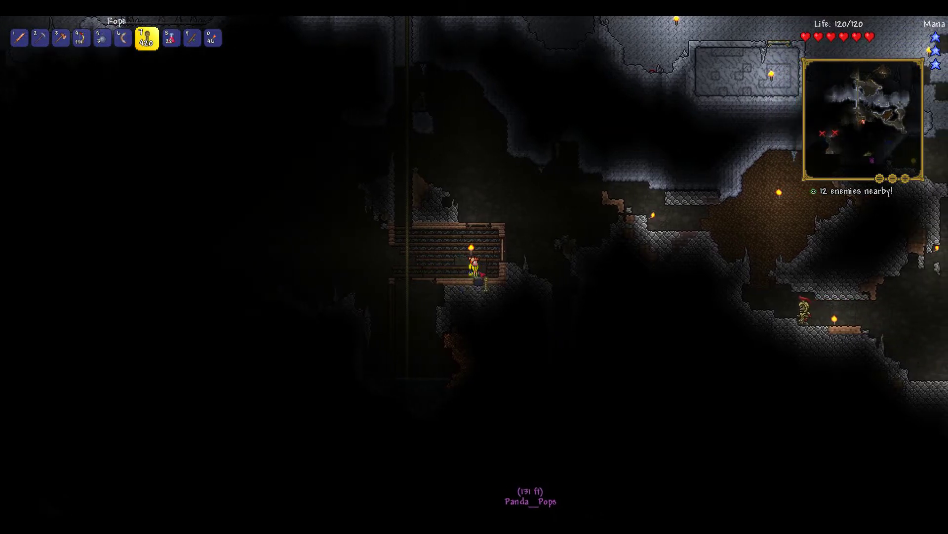
key(a)
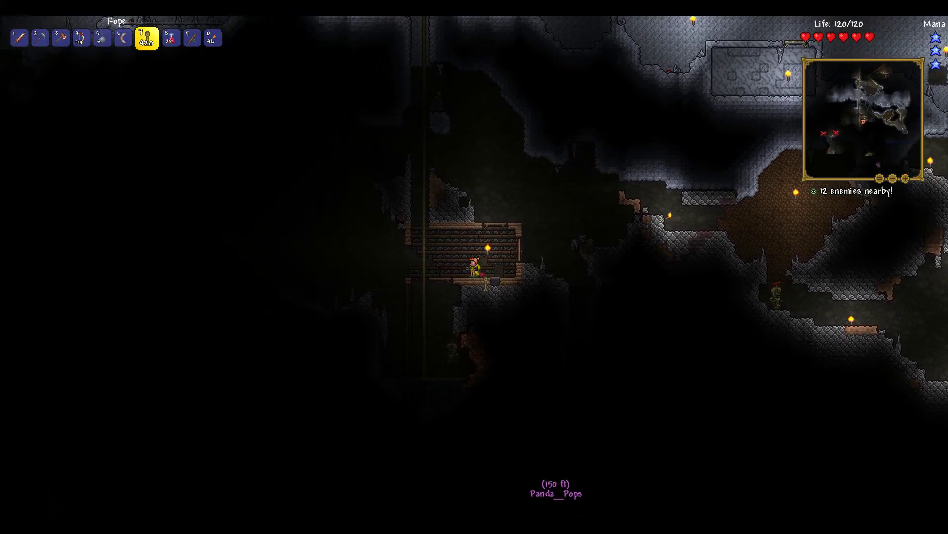
key(w)
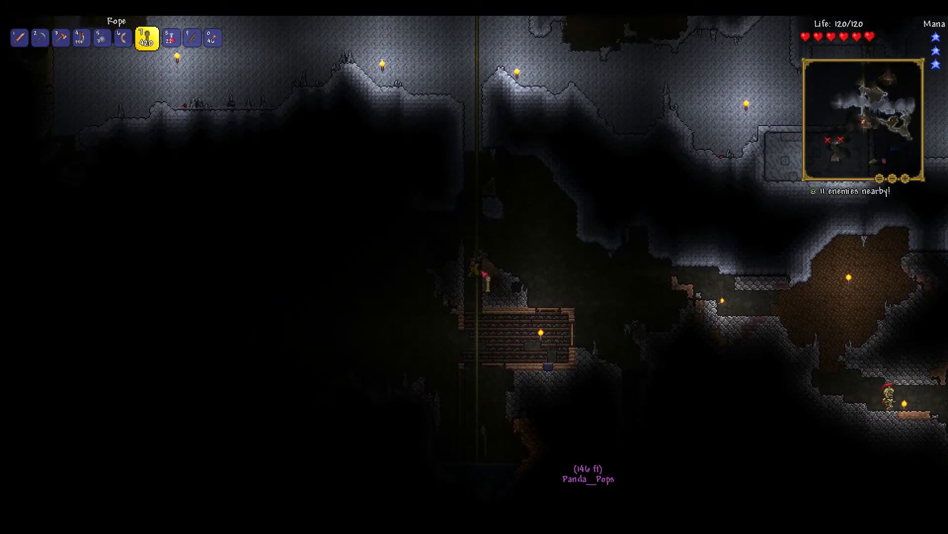
key(w)
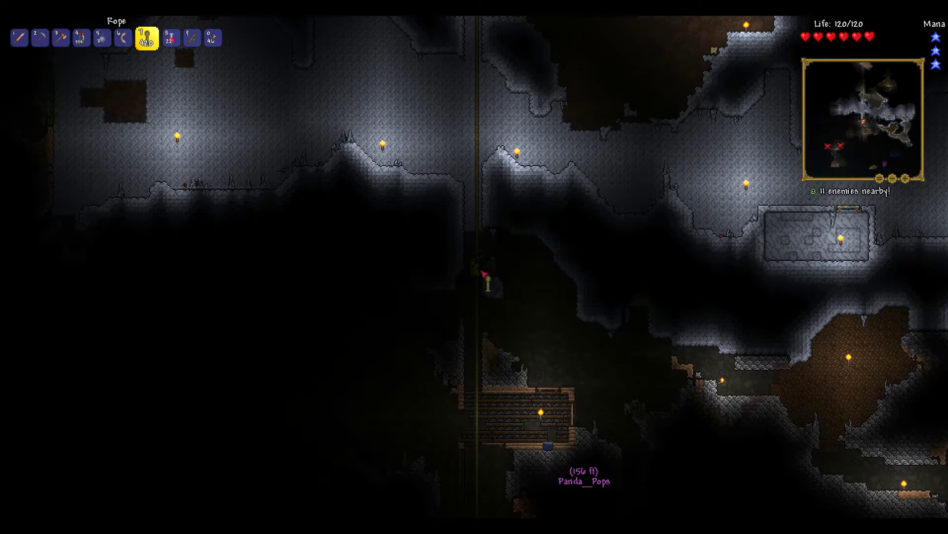
scroll(483, 276, up, 1)
scroll(483, 281, up, 1)
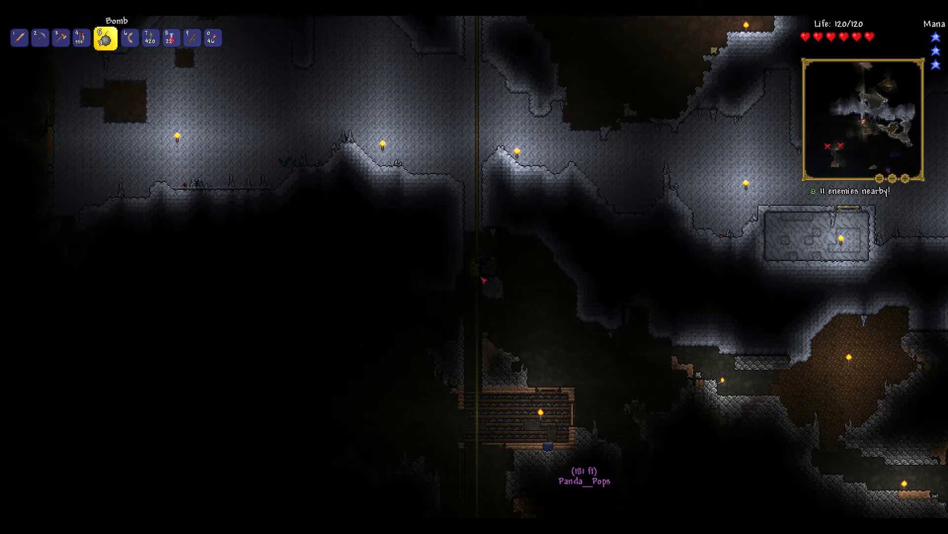
click(478, 356)
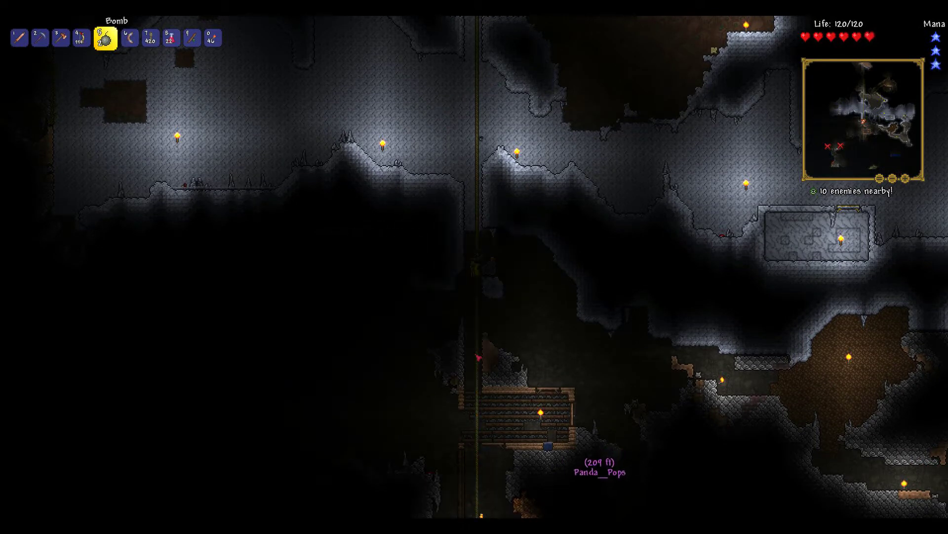
- Descend the rope to the blast site with a torch in hand
key(s)
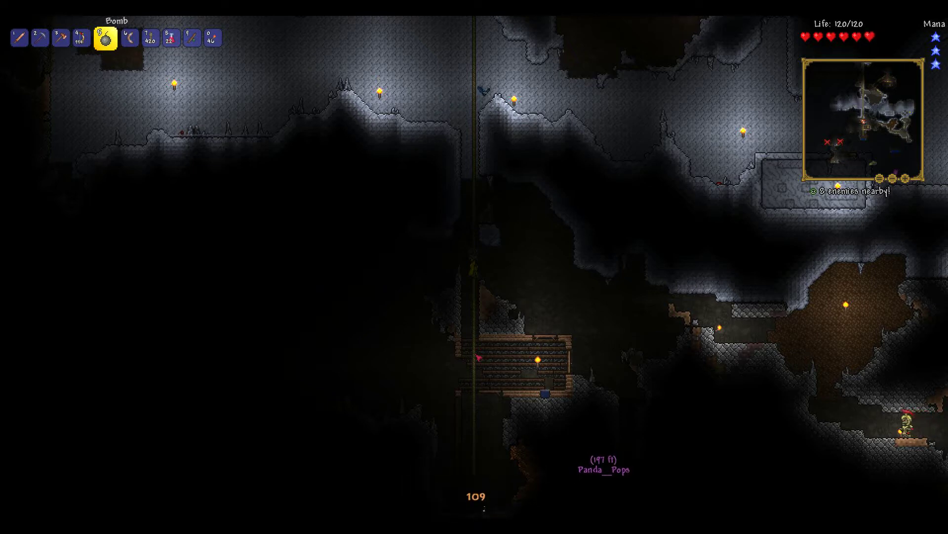
key(s)
key(s)
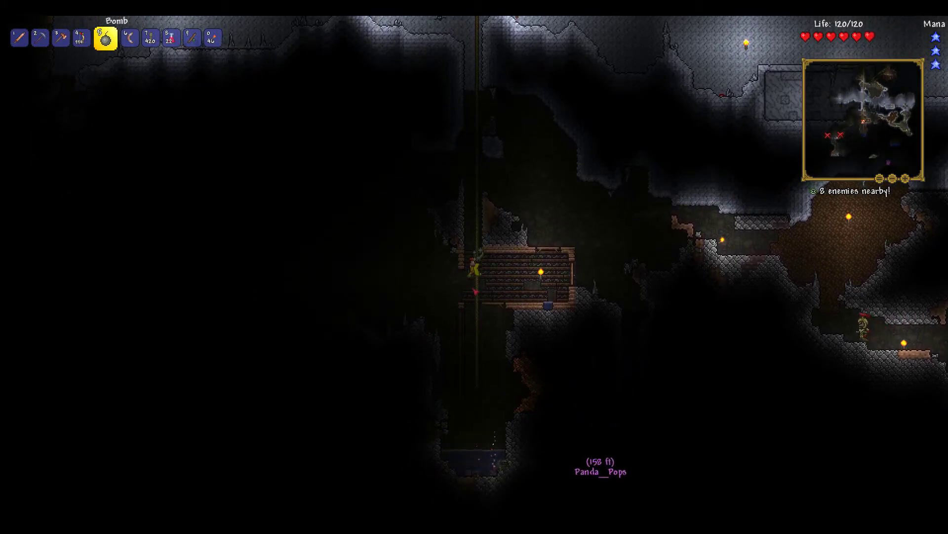
key(7)
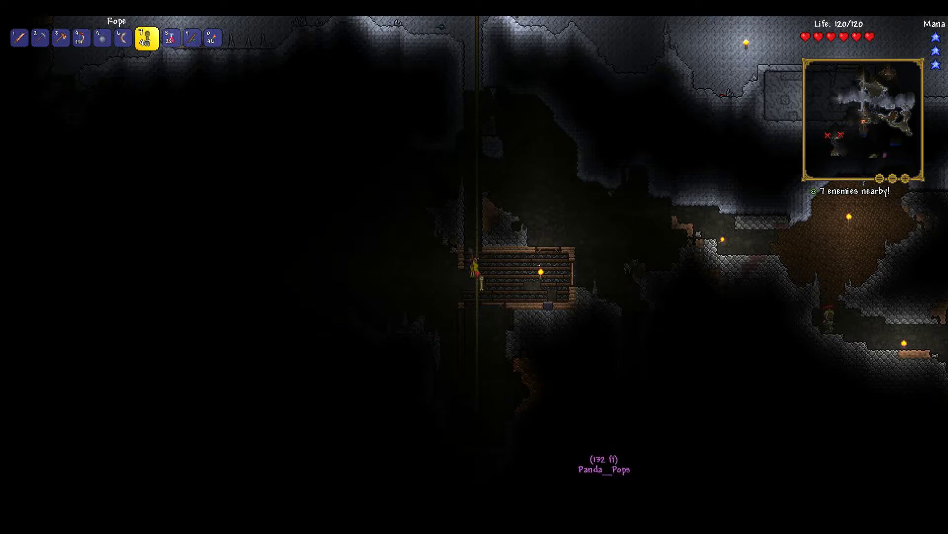
key(s)
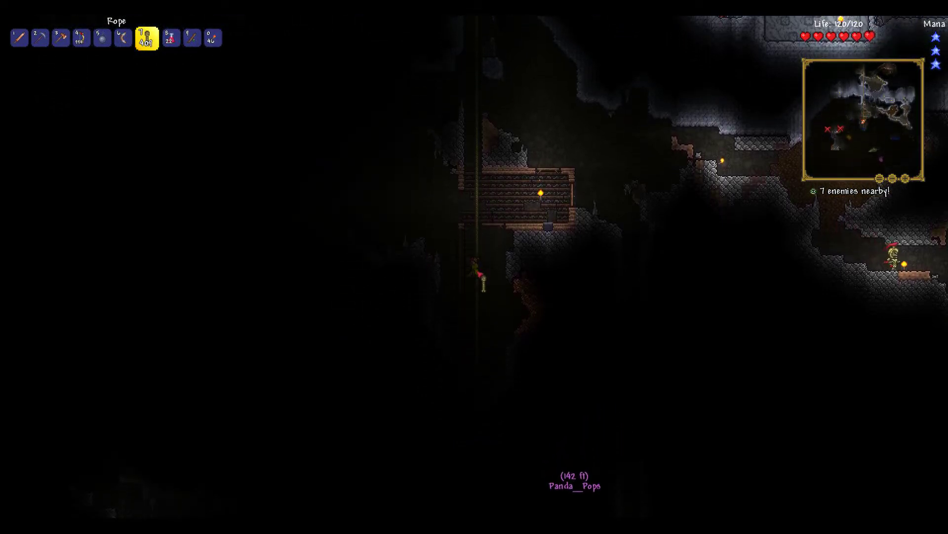
key(9)
key(0)
- Place a torch beside the shaft and explore the flooded bottom, collecting loosened blocks
click(501, 265)
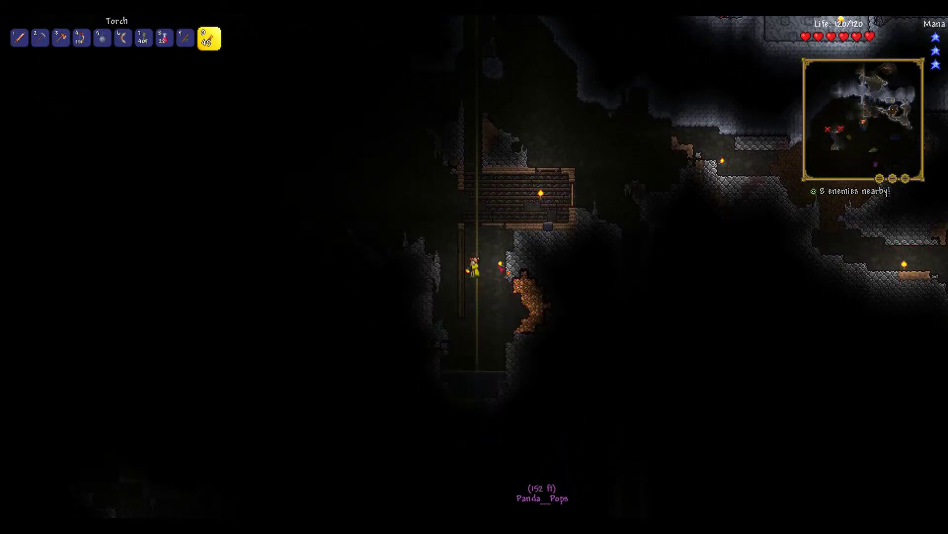
key(s)
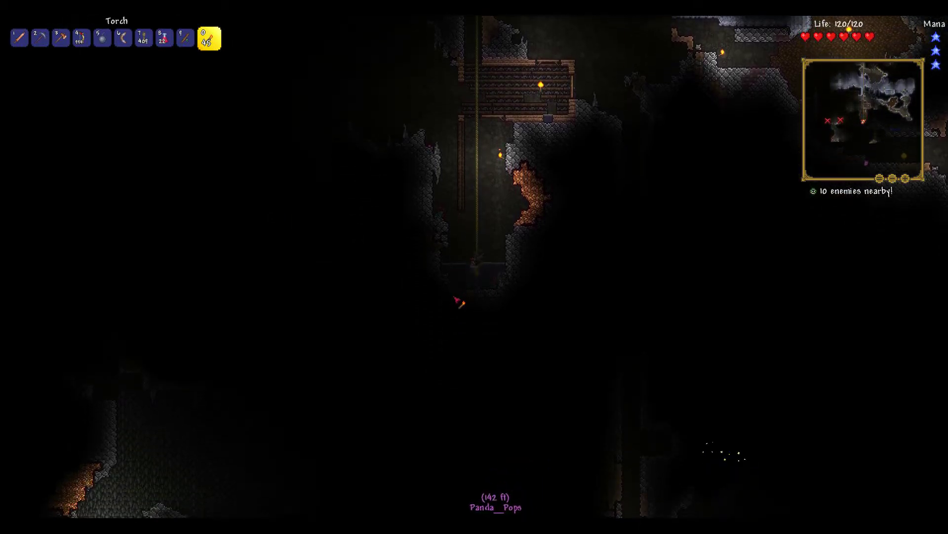
key(w)
key(s)
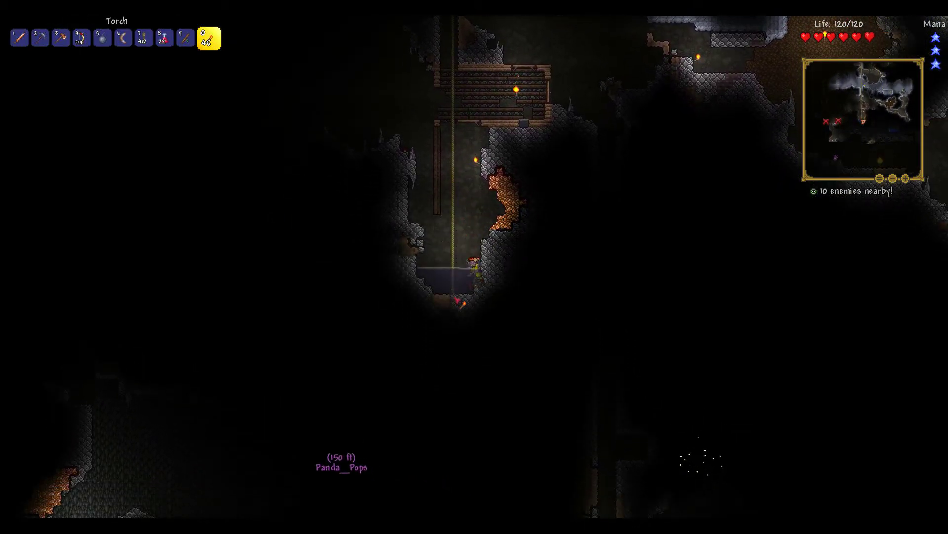
key(w)
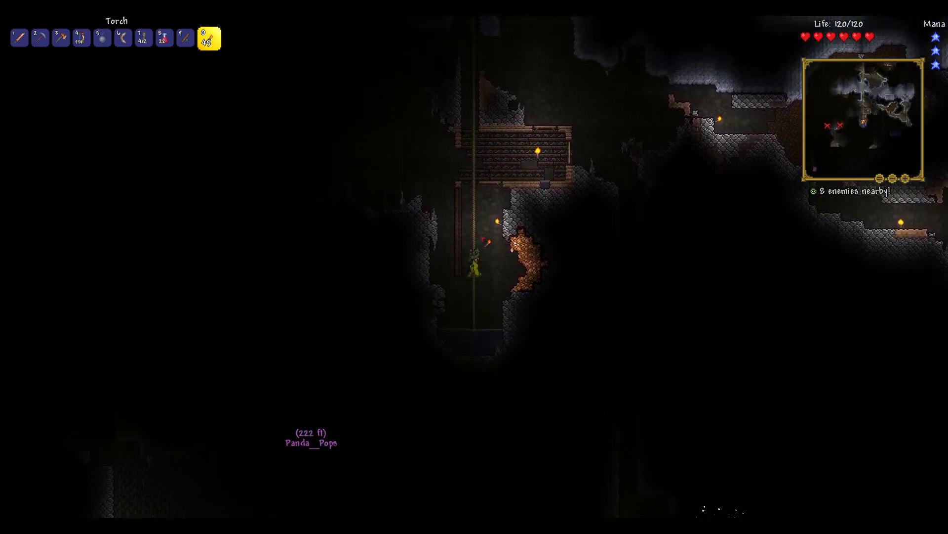
- Throw the last bomb into the flooded shaft, descend after the blast, and equip the Lead Pickaxe
key(6)
key(5)
click(481, 366)
key(w)
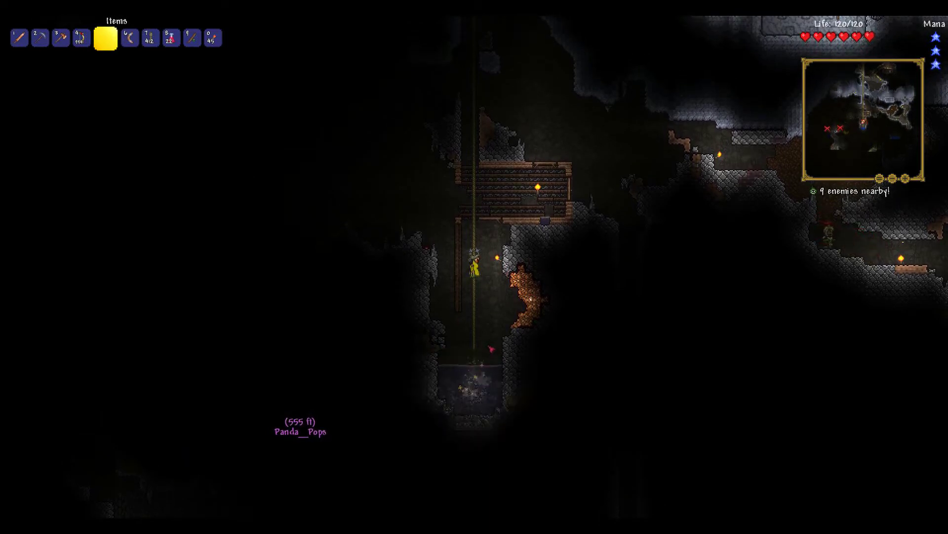
key(s)
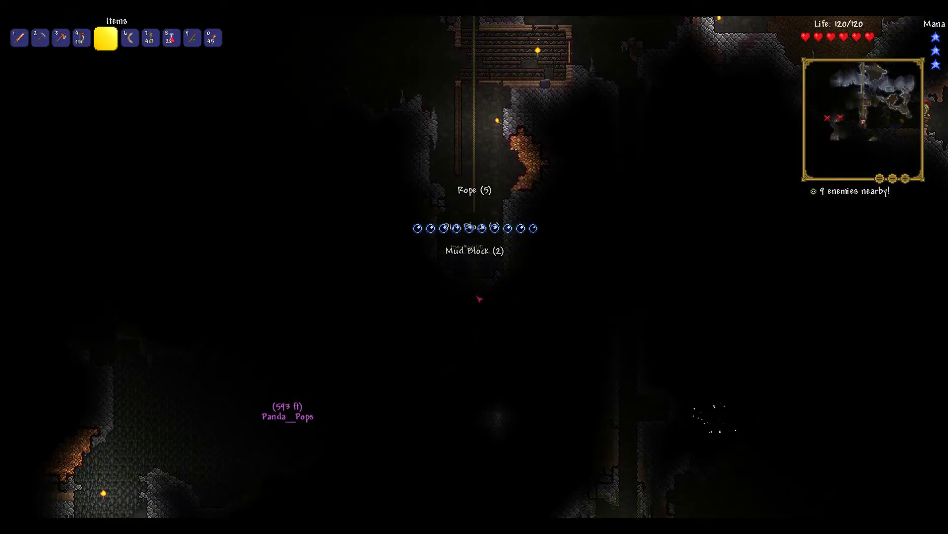
key(0)
key(2)
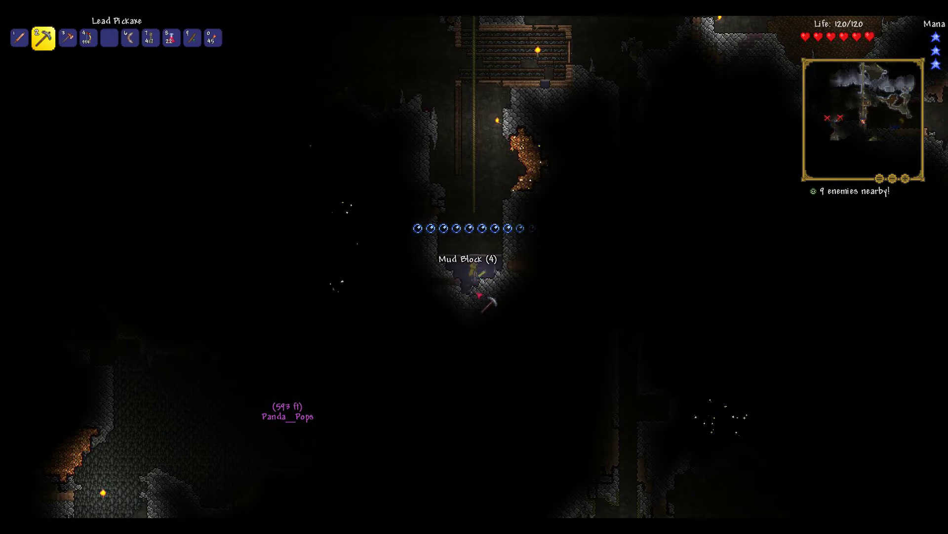
- Mine eight stone blocks down through the shaft floor with the Lead Pickaxe
click(489, 303)
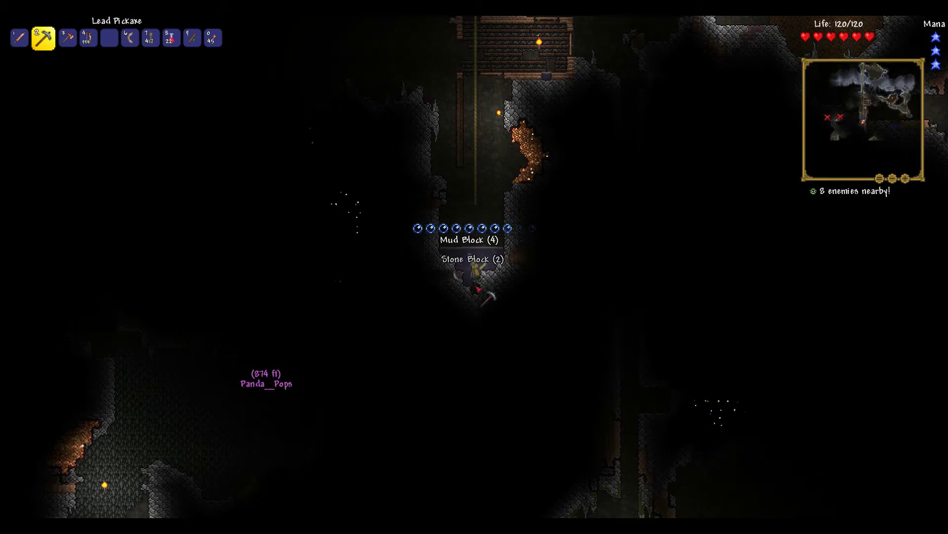
click(480, 291)
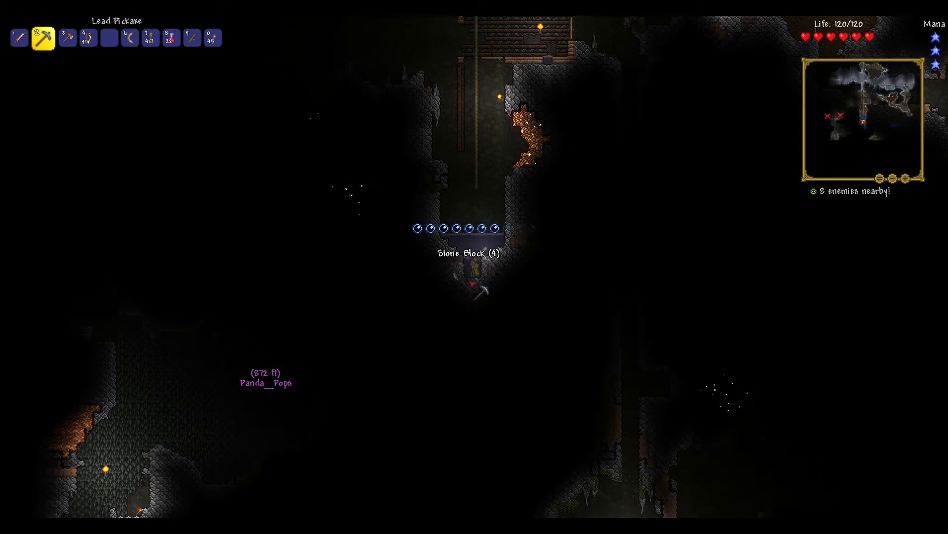
click(490, 292)
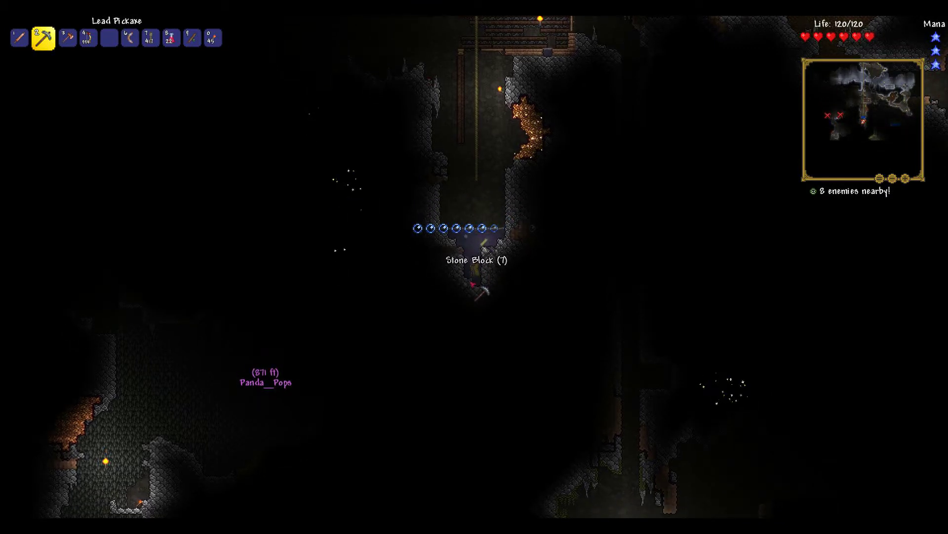
click(480, 291)
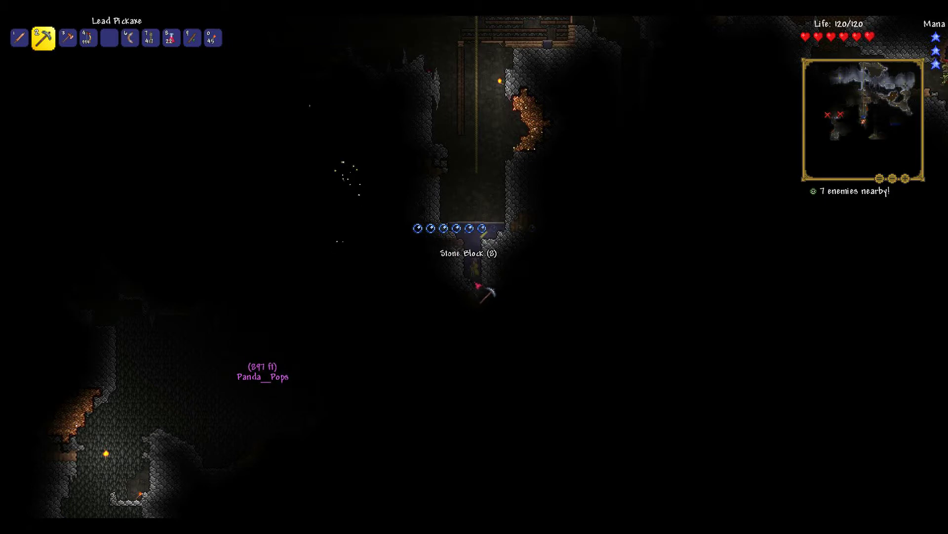
click(484, 292)
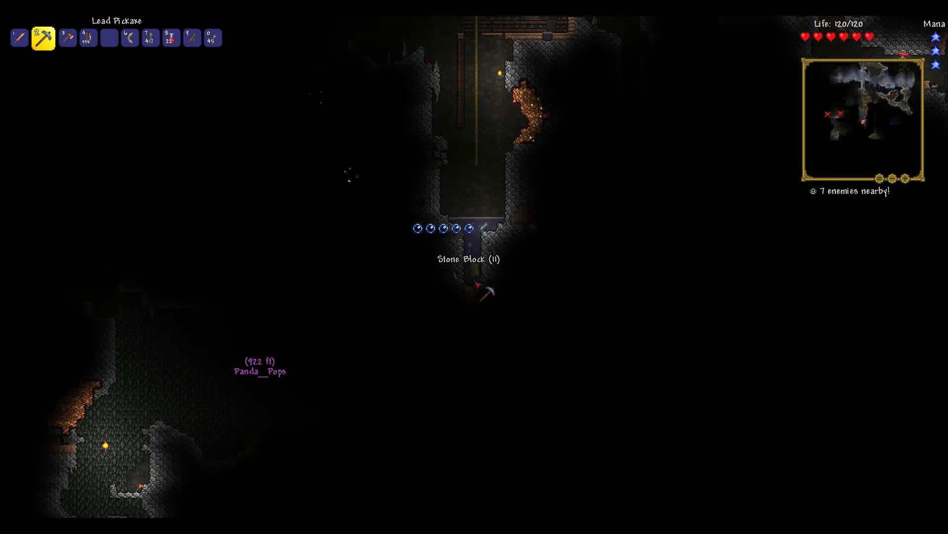
click(489, 293)
click(482, 290)
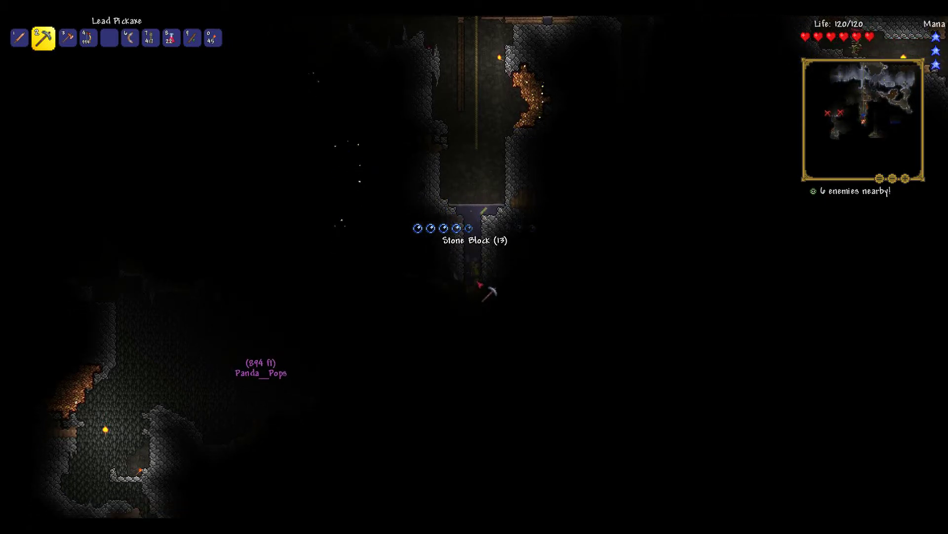
click(482, 291)
- Put away the pickaxe, swim up for breath, and walk right onto the ledge
key(5)
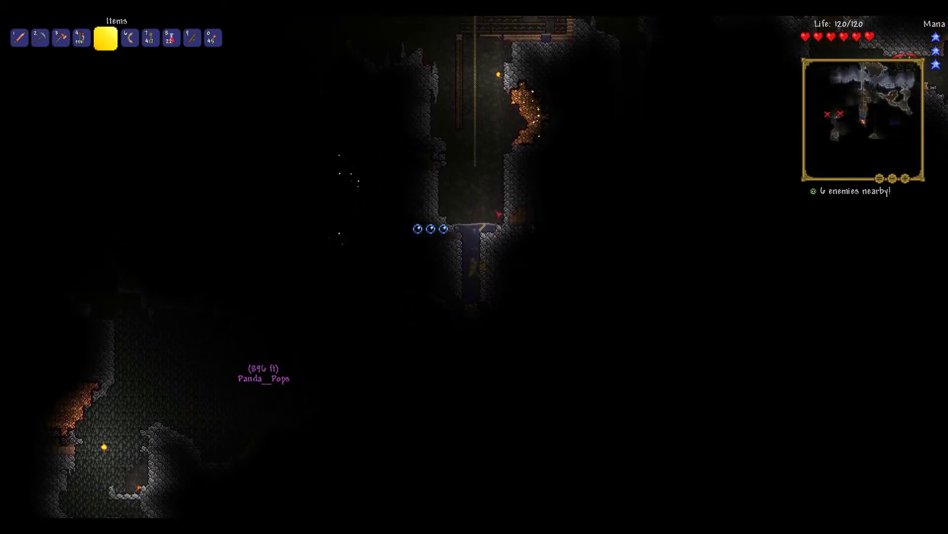
key(space)
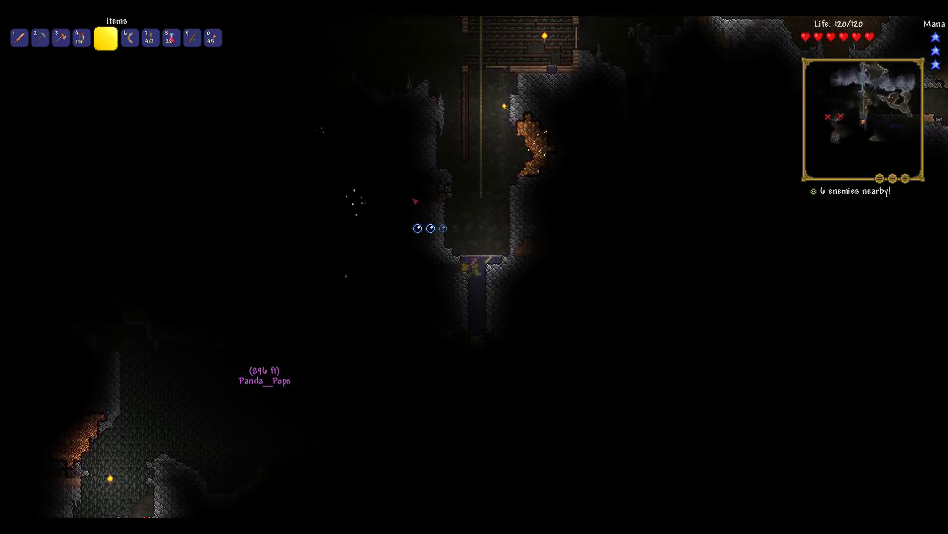
key(space)
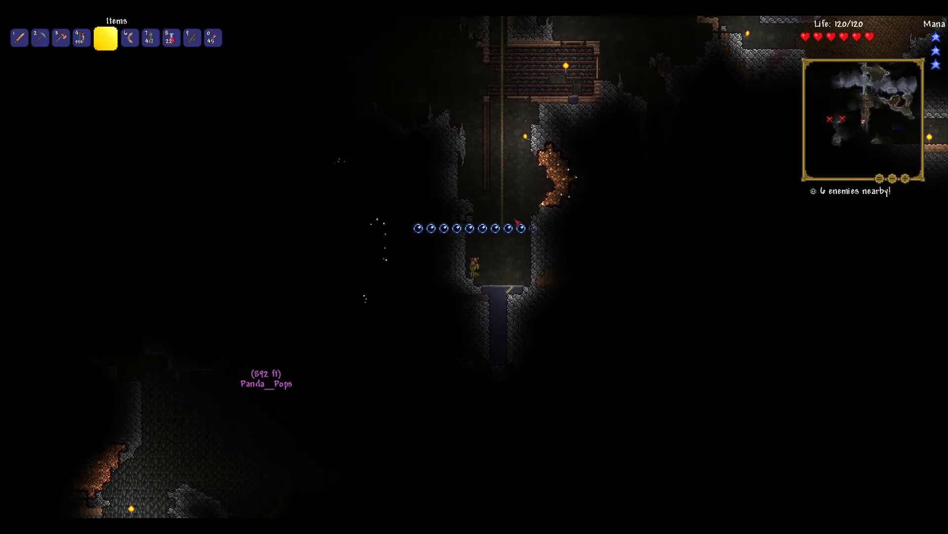
key(d)
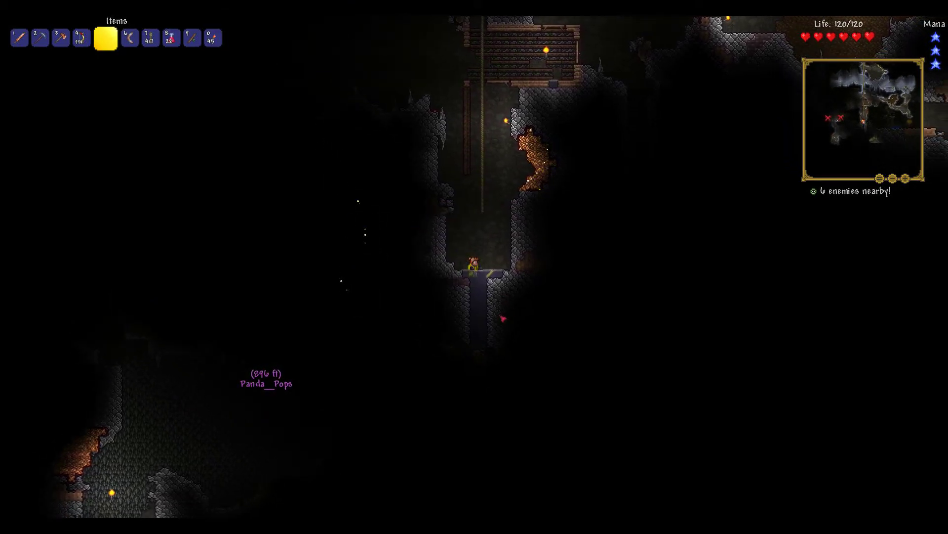
- Move the Glowstick stack to an empty inventory slot
key(Escape)
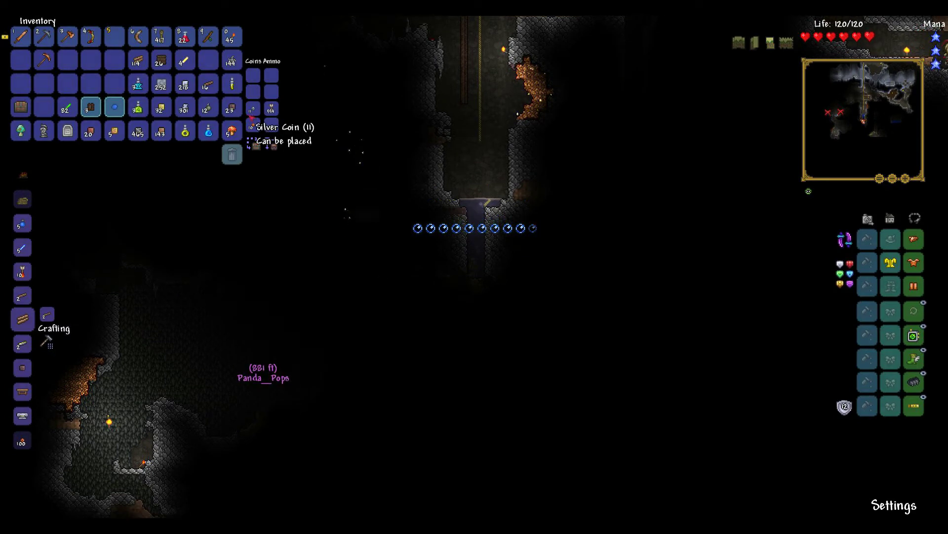
click(68, 107)
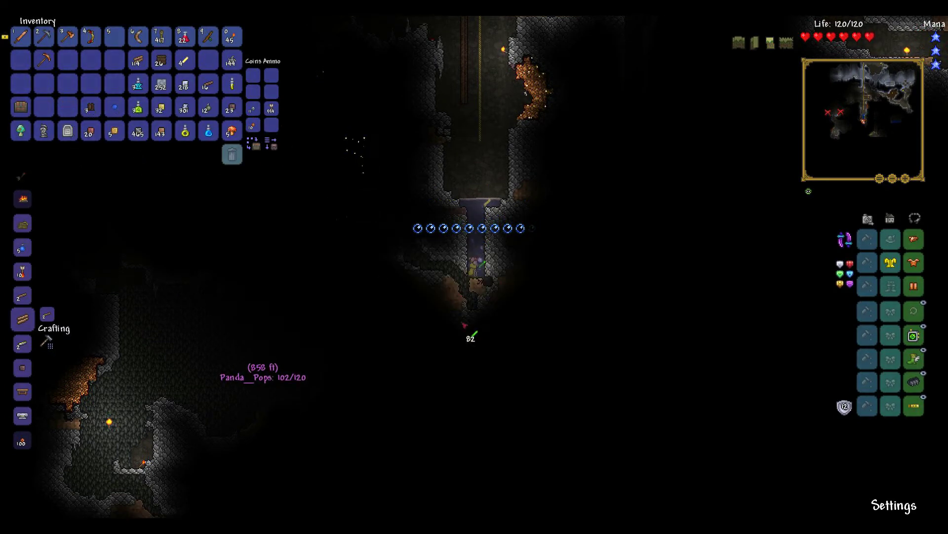
click(91, 84)
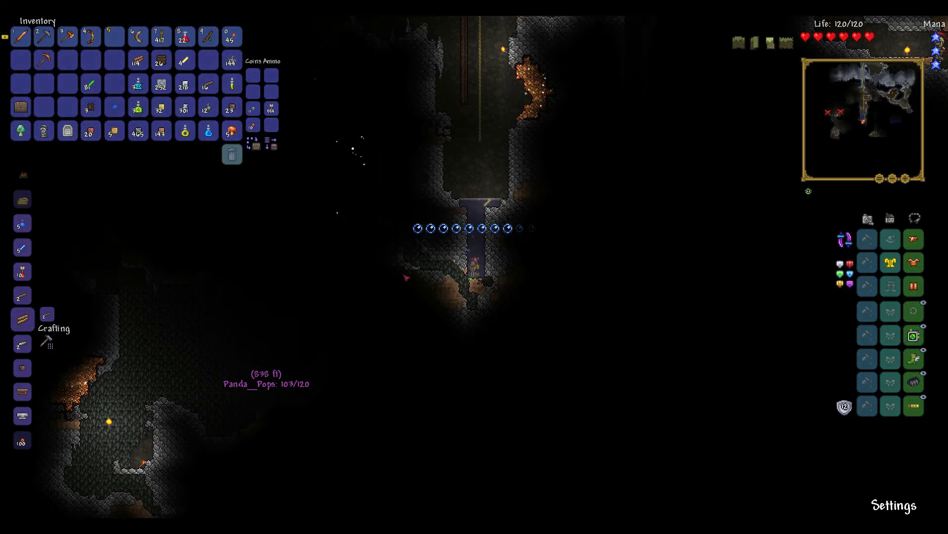
- Dig the shaft deeper through dirt and stone with the pickaxe
click(469, 256)
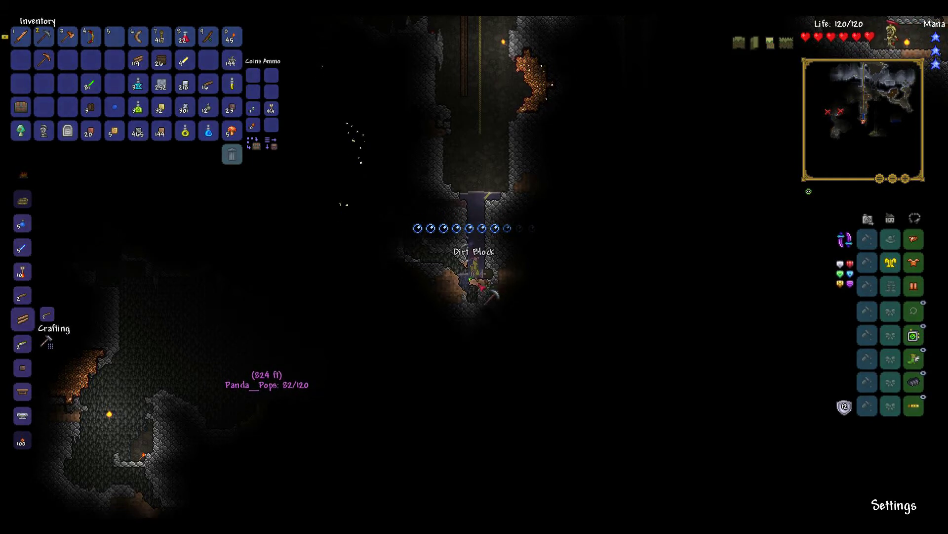
click(483, 296)
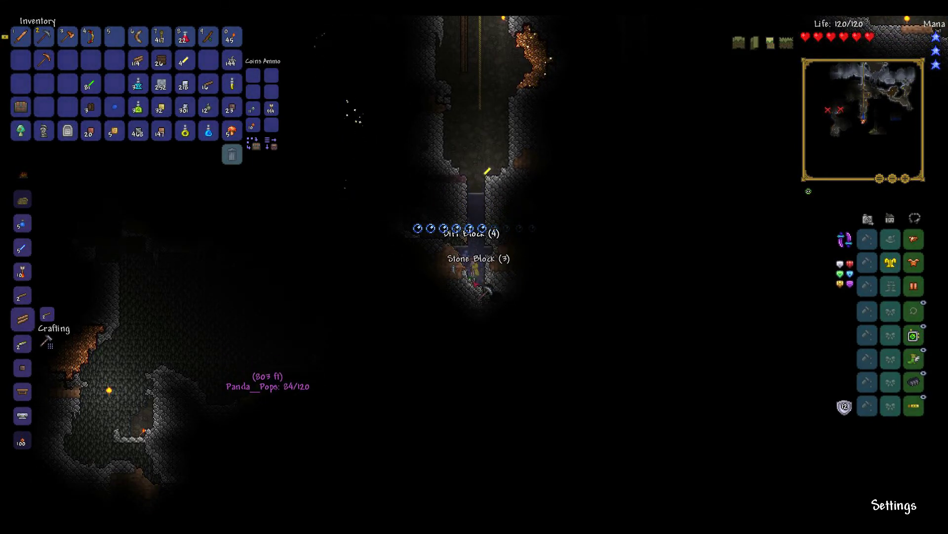
click(486, 293)
click(486, 293)
click(480, 285)
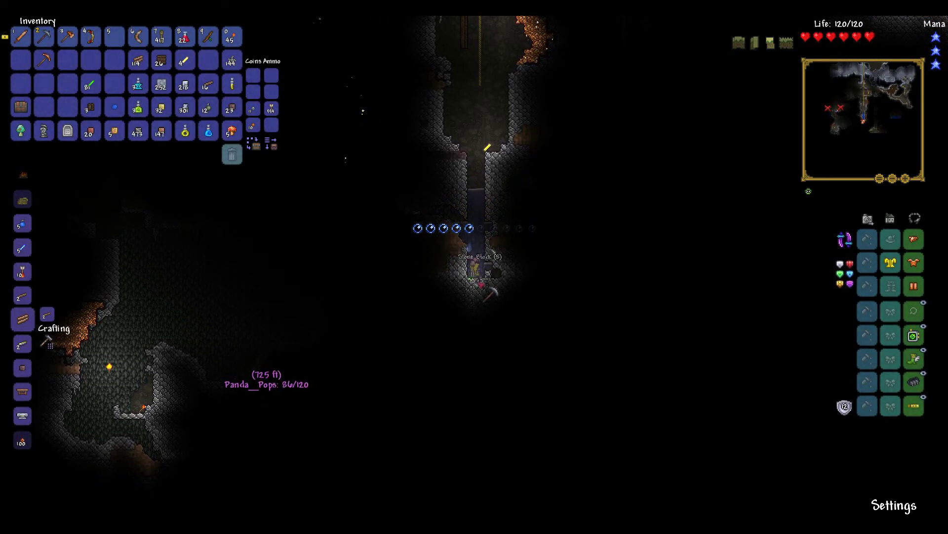
- Swim up the flooded shaft, dig open a passage below, and place a torch
key(space)
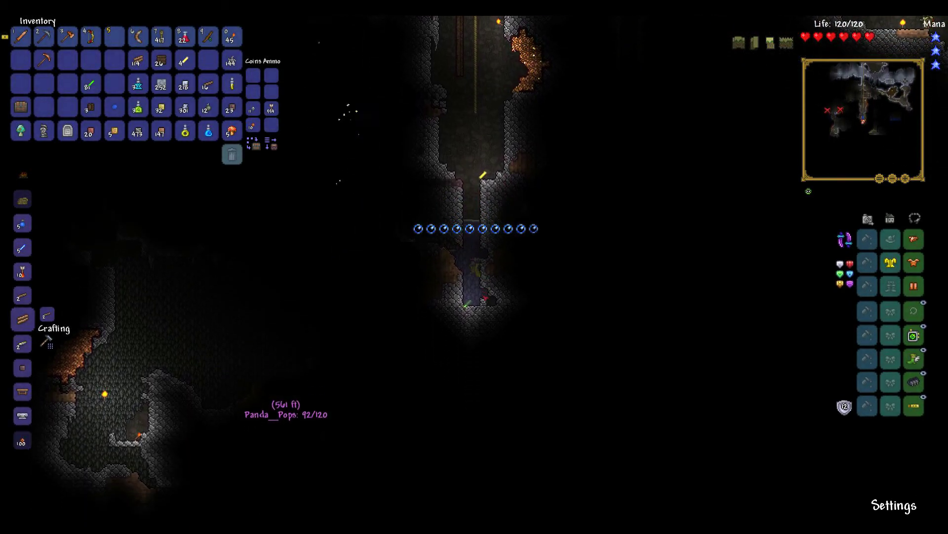
key(space)
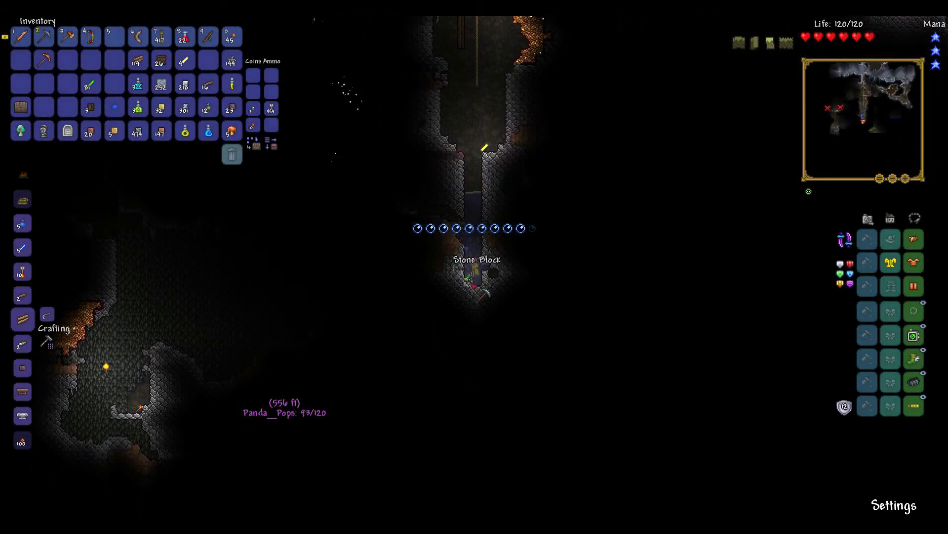
key(space)
key(space)
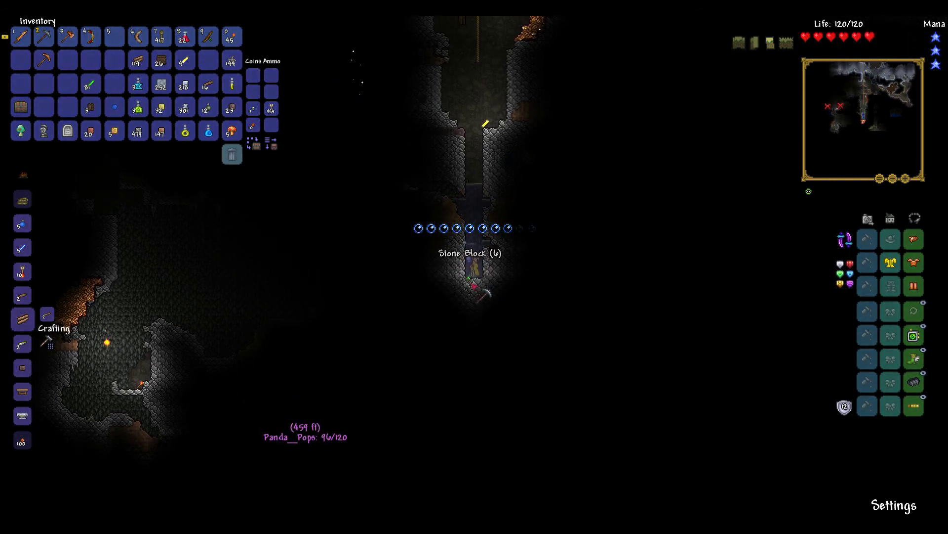
key(space)
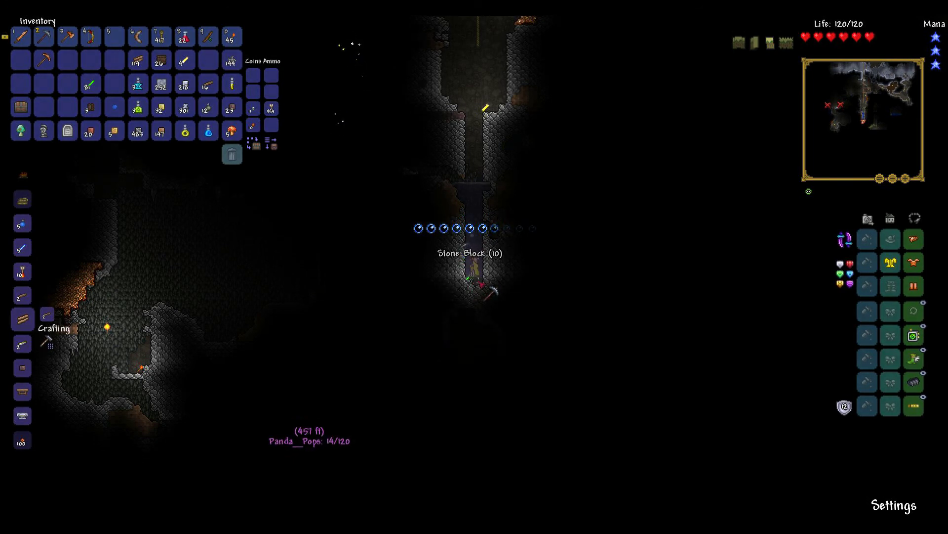
key(space)
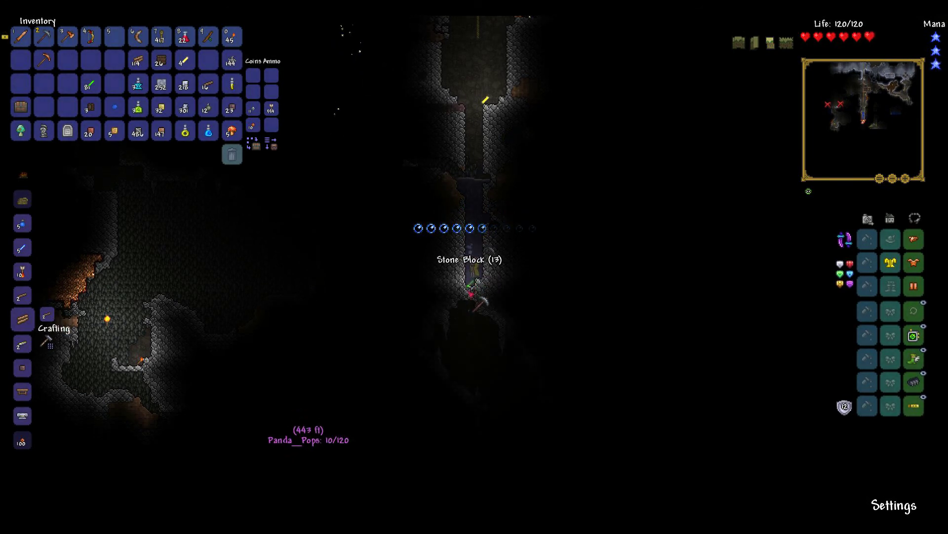
key(space)
drag(471, 299, 529, 315)
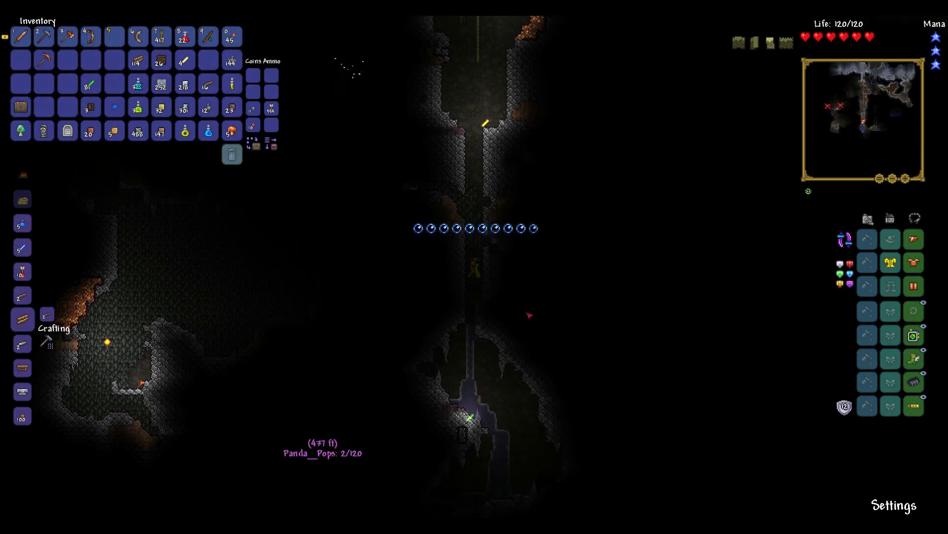
click(475, 250)
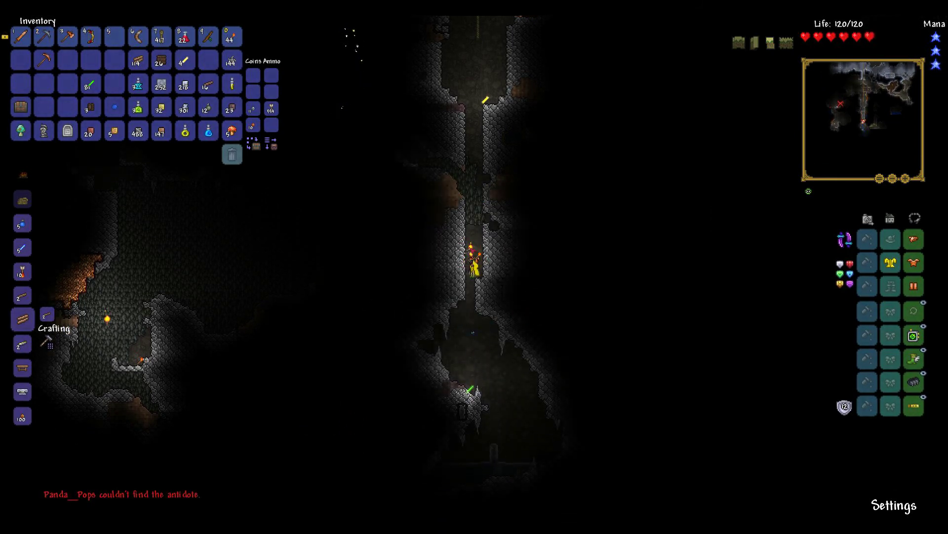